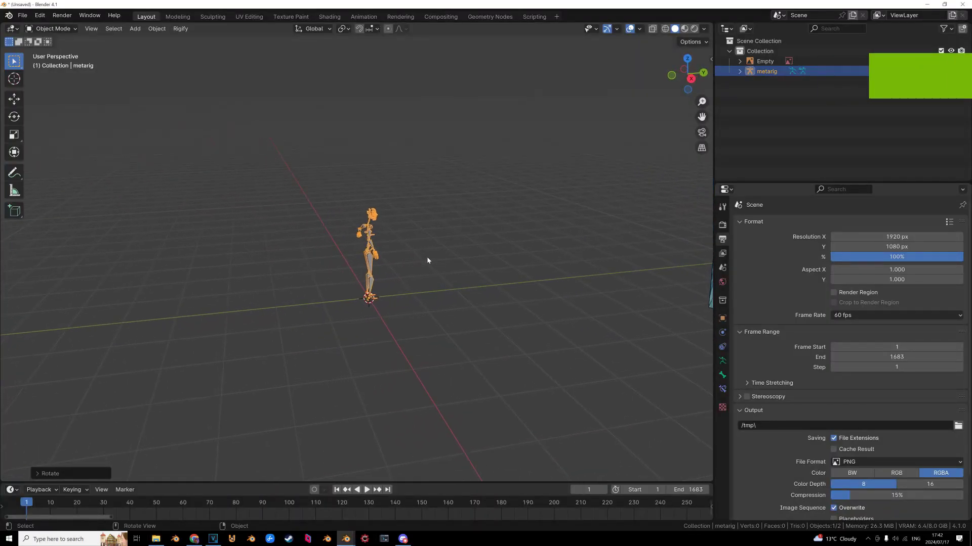
Move the metarig along the global Y axis in the negative direction, away from the world origin.
{"action": "key", "text": "g"}
{"action": "key", "text": "x"}
{"action": "key", "text": "y"}
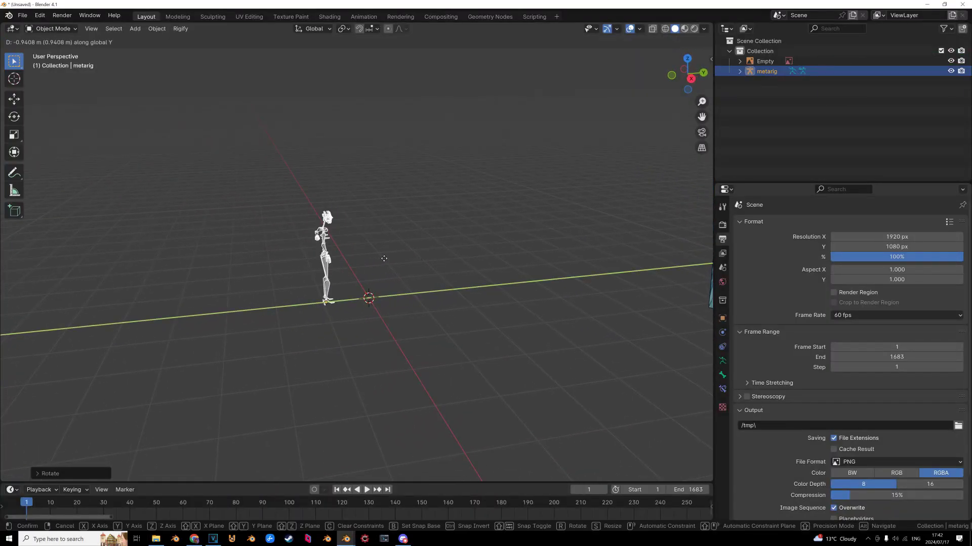
{"action": "left_click", "coordinate": [238, 278]}
Delete the reference image empty from the scene.
{"action": "scroll", "coordinate": [401, 271], "scroll_direction": "down", "scroll_amount": 4}
{"action": "middle_click_drag", "start_coordinate": [401, 271], "coordinate": [438, 276]}
{"action": "scroll", "coordinate": [441, 277], "scroll_direction": "up", "scroll_amount": 4}
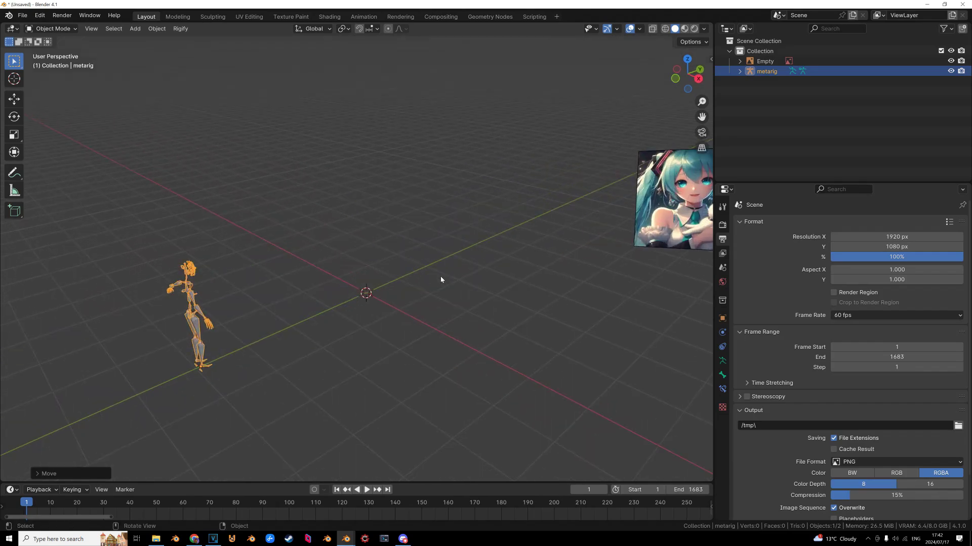
{"action": "scroll", "coordinate": [440, 277], "scroll_direction": "down", "scroll_amount": 1}
{"action": "middle_click_drag", "start_coordinate": [652, 227], "coordinate": [468, 262], "text": "shift"}
{"action": "left_click", "coordinate": [498, 243]}
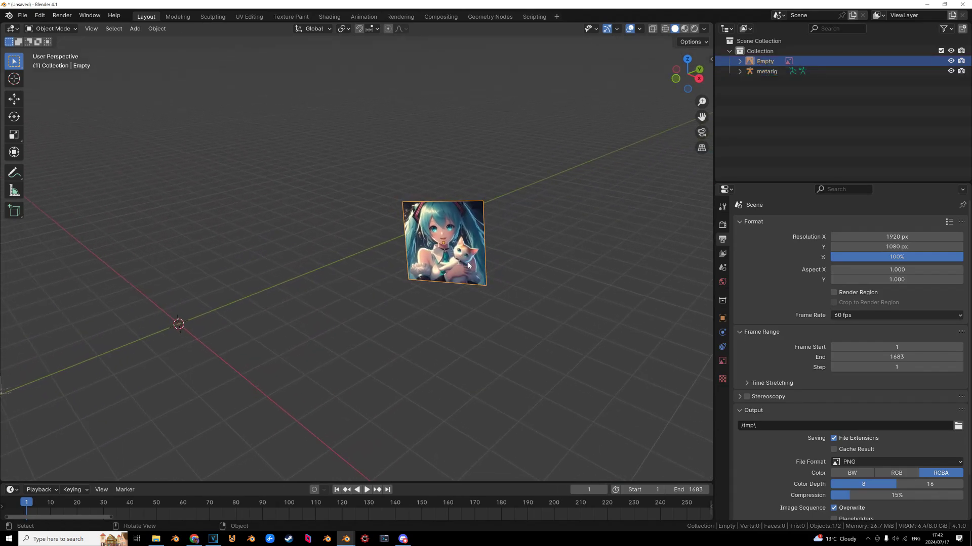
{"action": "key", "text": "Delete"}
Add a cube mesh at the world origin.
{"action": "middle_click_drag", "start_coordinate": [245, 298], "coordinate": [365, 234]}
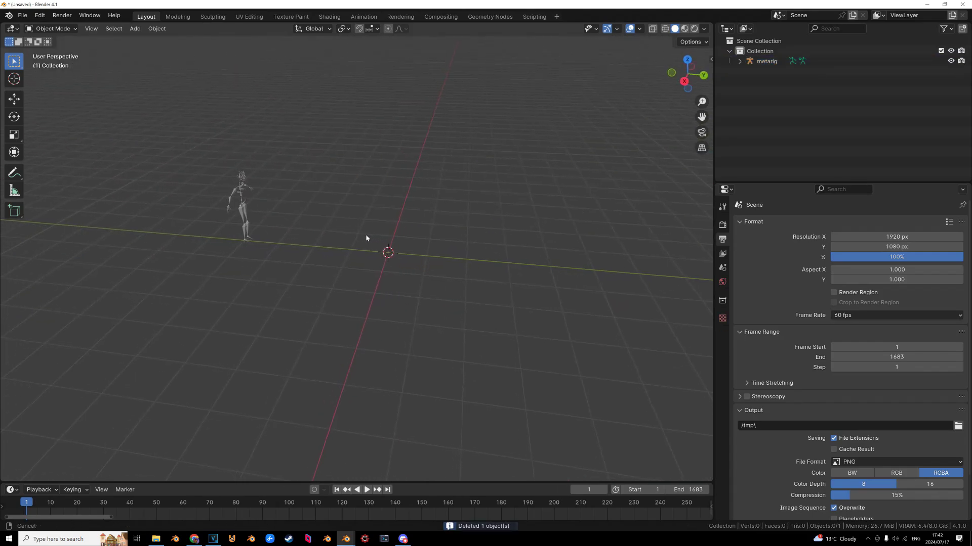
{"action": "scroll", "coordinate": [366, 235], "scroll_direction": "up", "scroll_amount": 3}
{"action": "key", "text": "shift+a"}
{"action": "mouse_move", "coordinate": [454, 106]}
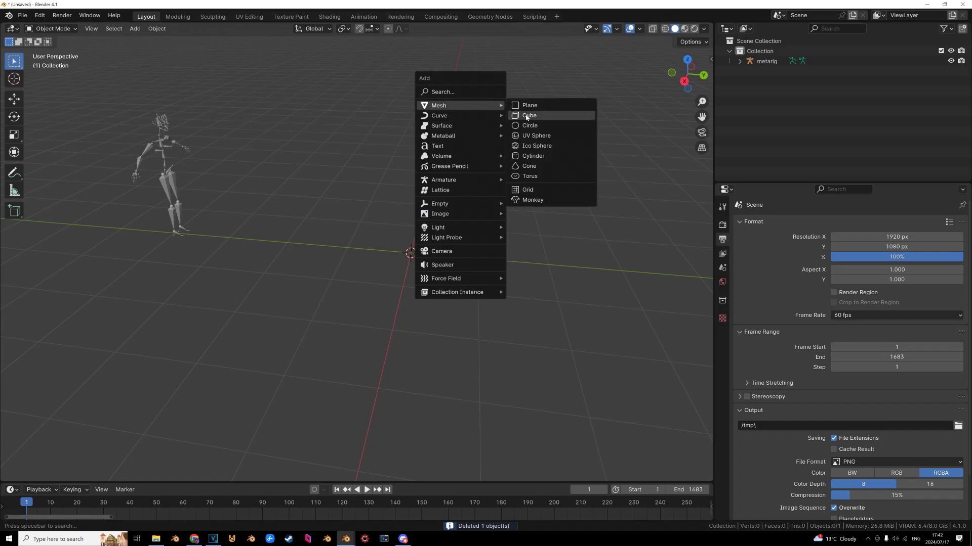
{"action": "left_click", "coordinate": [526, 116]}
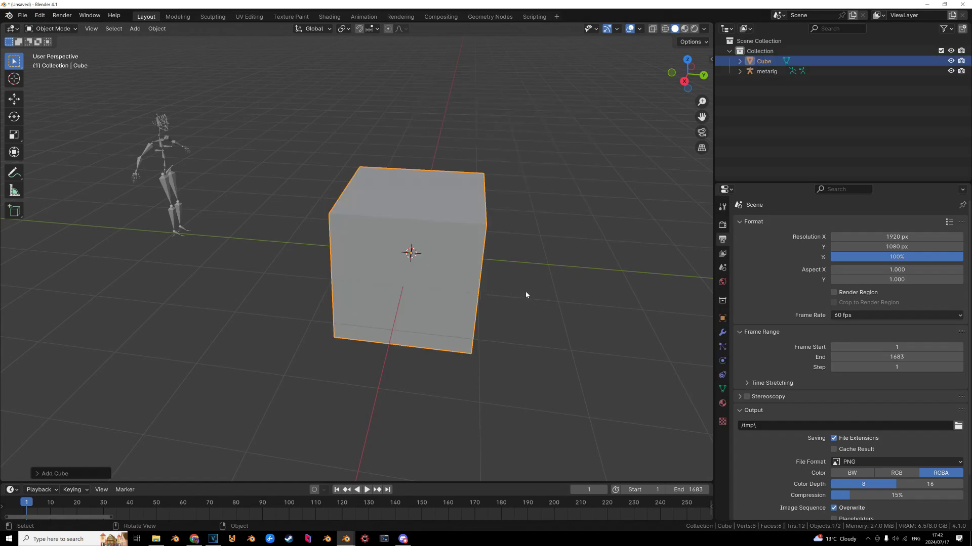
In Edit Mode, move the cube's whole geometry up 1 m along Z so that it rests on the ground plane.
{"action": "key", "text": "Tab"}
{"action": "middle_click_drag", "start_coordinate": [525, 292], "coordinate": [477, 277]}
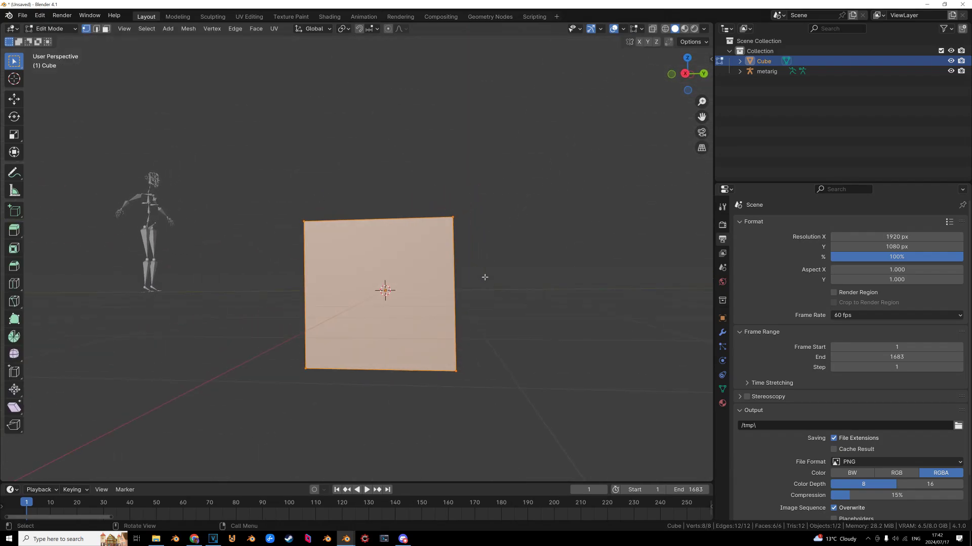
{"action": "type", "text": "gz"}
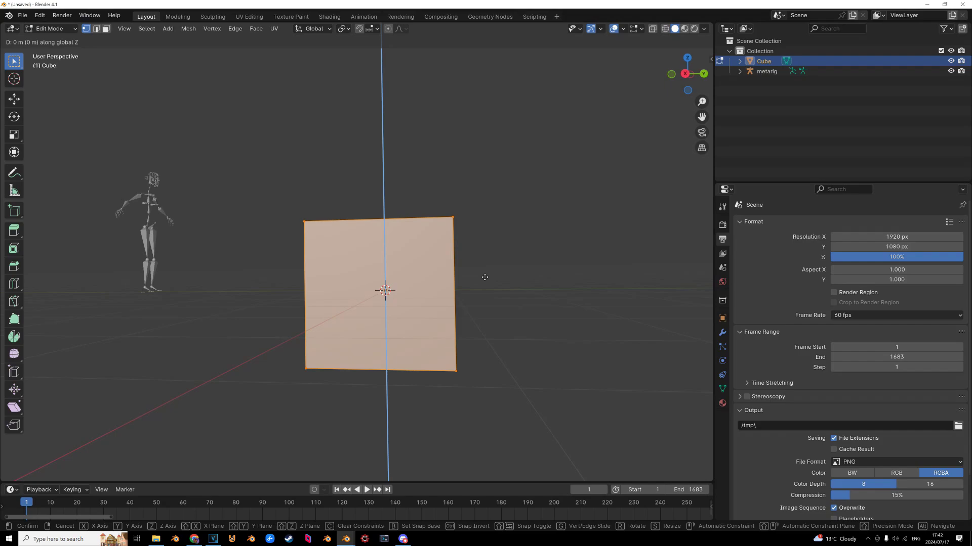
{"action": "type", "text": "1"}
{"action": "key", "text": "Return"}
Lower the cube's top face along Z to flatten the block into a low slab.
{"action": "middle_click_drag", "start_coordinate": [482, 278], "coordinate": [464, 279]}
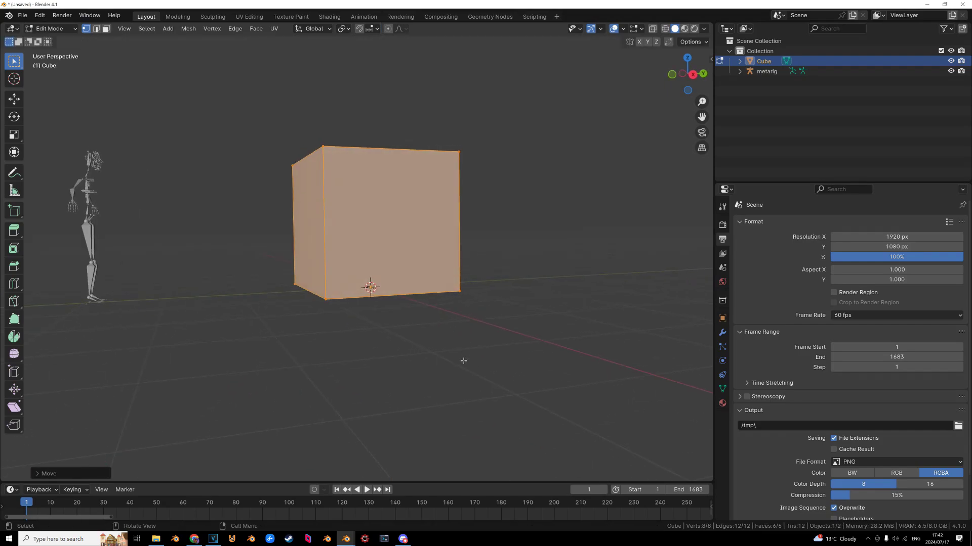
{"action": "middle_click_drag", "start_coordinate": [438, 237], "coordinate": [395, 230]}
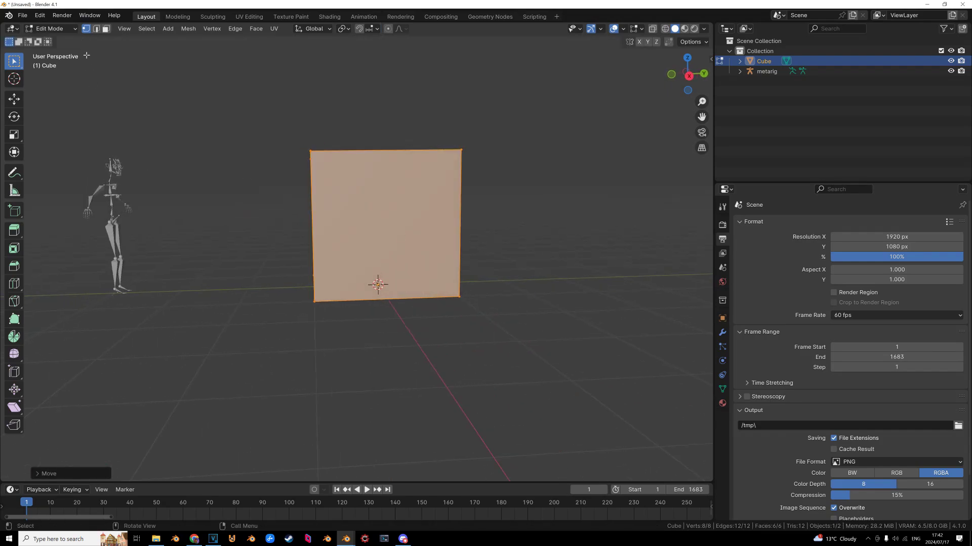
{"action": "left_click", "coordinate": [106, 29]}
{"action": "middle_click_drag", "start_coordinate": [374, 136], "coordinate": [390, 149]}
{"action": "left_click", "coordinate": [400, 151]}
{"action": "key", "text": "g"}
{"action": "key", "text": "z"}
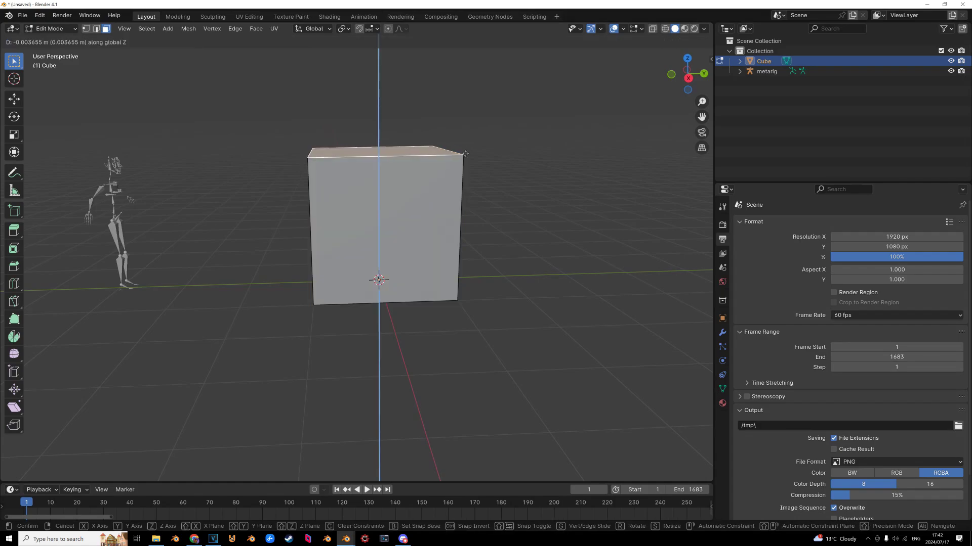
{"action": "left_click", "coordinate": [431, 270]}
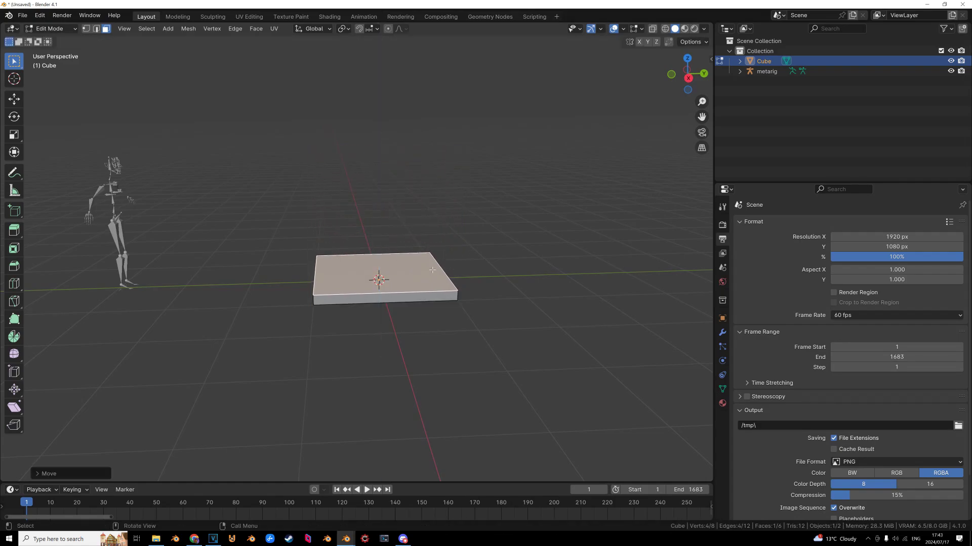
Lower the slab's top face a little more along Z to make the slab thinner.
{"action": "middle_click_drag", "start_coordinate": [432, 270], "coordinate": [405, 260]}
{"action": "key", "text": "g"}
{"action": "key", "text": "z"}
{"action": "left_click", "coordinate": [420, 243]}
{"action": "key", "text": "g"}
{"action": "key", "text": "z"}
{"action": "left_click", "coordinate": [435, 245]}
Pull the slab's positive-Y end face far out along Y with the Move tool to make a long, narrow strip.
{"action": "left_click", "coordinate": [34, 115]}
{"action": "left_click", "coordinate": [21, 101]}
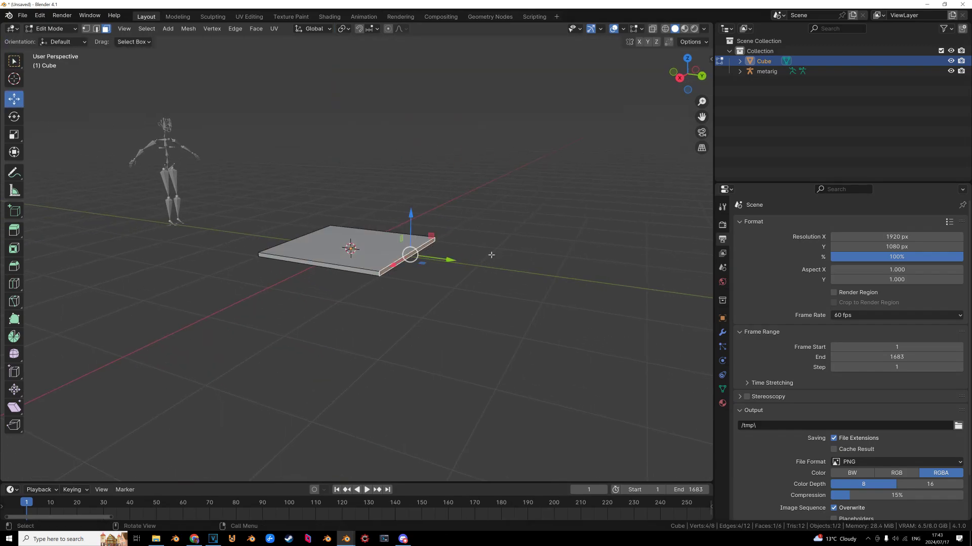
{"action": "left_click_drag", "start_coordinate": [453, 263], "coordinate": [698, 295]}
{"action": "scroll", "coordinate": [592, 284], "scroll_direction": "down", "scroll_amount": 4}
{"action": "middle_click_drag", "start_coordinate": [560, 275], "coordinate": [486, 262], "text": "shift"}
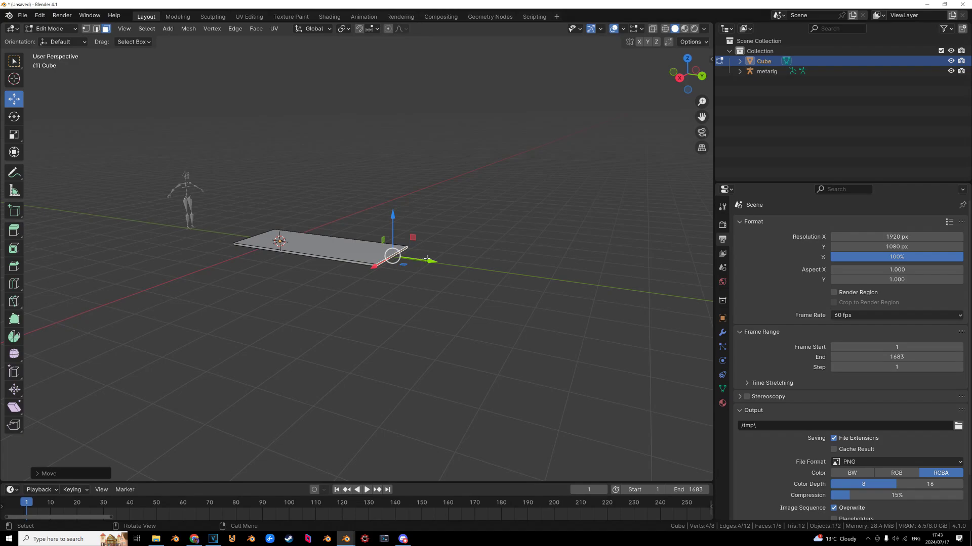
{"action": "left_click_drag", "start_coordinate": [425, 261], "coordinate": [625, 290]}
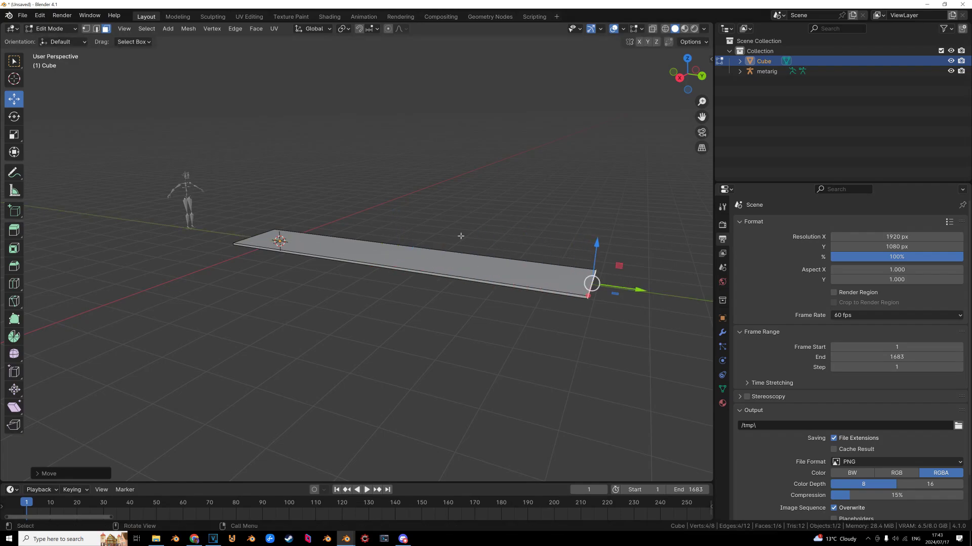
Raise the top edge at the strip's far end about 2.3 m along Z and fine-tune its height to form a ramp.
{"action": "left_click", "coordinate": [96, 29]}
{"action": "middle_click_drag", "start_coordinate": [379, 139], "coordinate": [425, 221]}
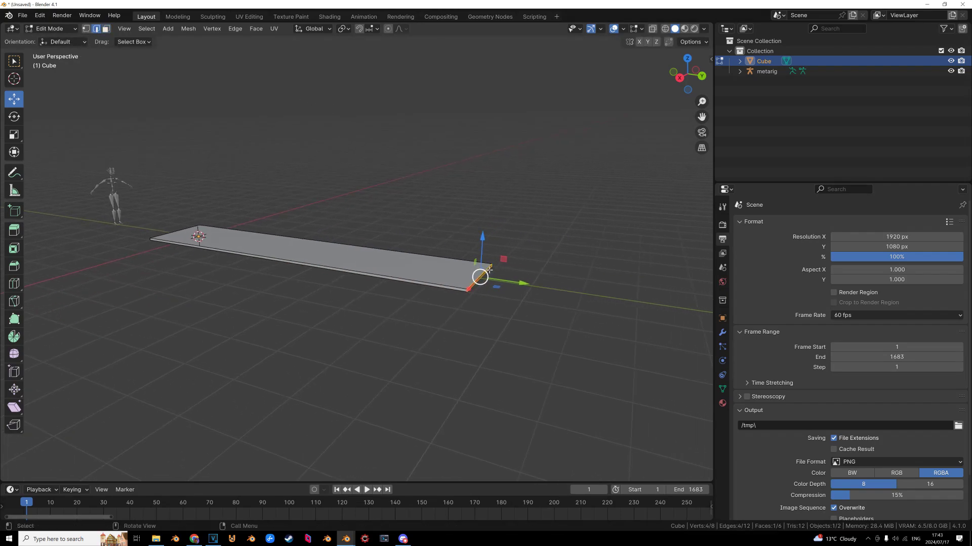
{"action": "key", "text": "g"}
{"action": "key", "text": "z"}
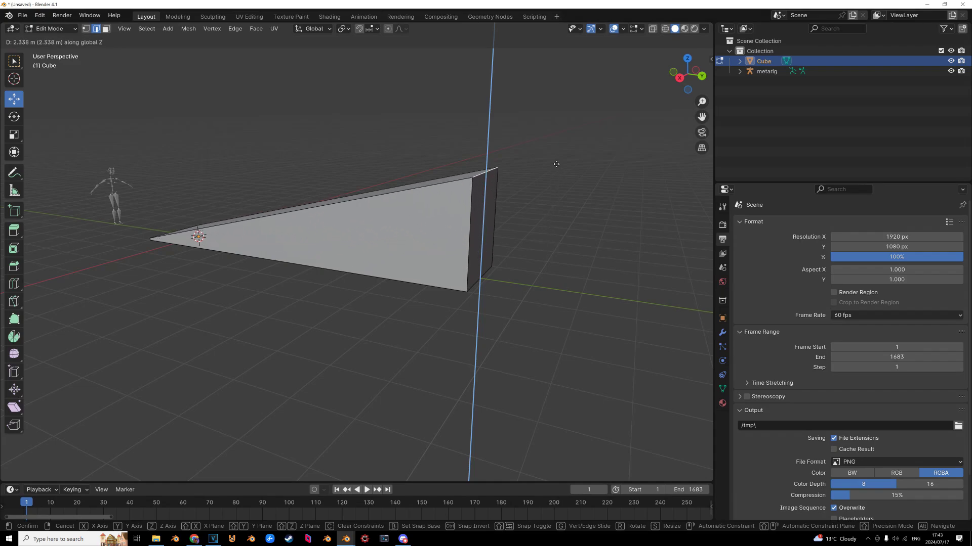
{"action": "left_click", "coordinate": [557, 163]}
{"action": "middle_click_drag", "start_coordinate": [557, 163], "coordinate": [408, 200]}
{"action": "key", "text": "g"}
{"action": "key", "text": "z"}
{"action": "left_click", "coordinate": [405, 200]}
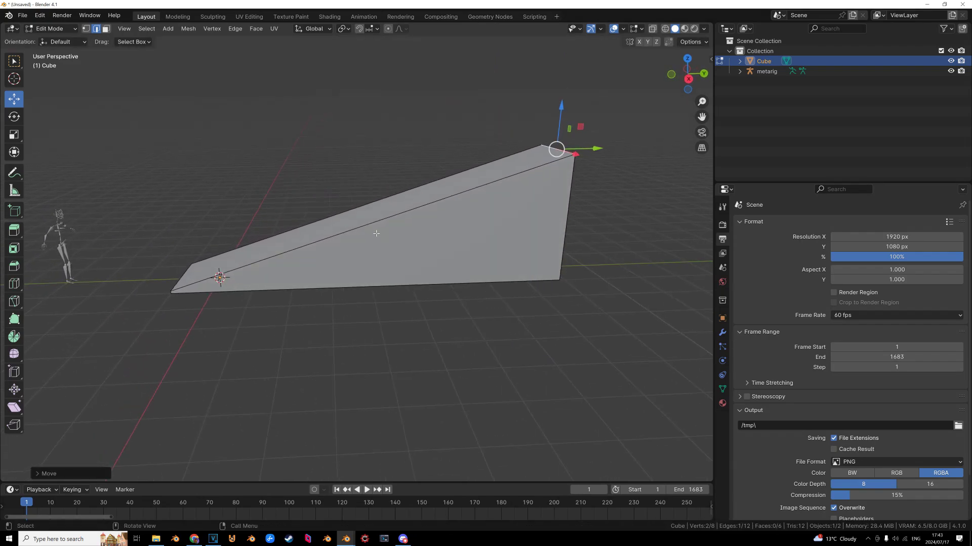
{"action": "middle_click_drag", "start_coordinate": [376, 233], "coordinate": [386, 233], "text": "shift"}
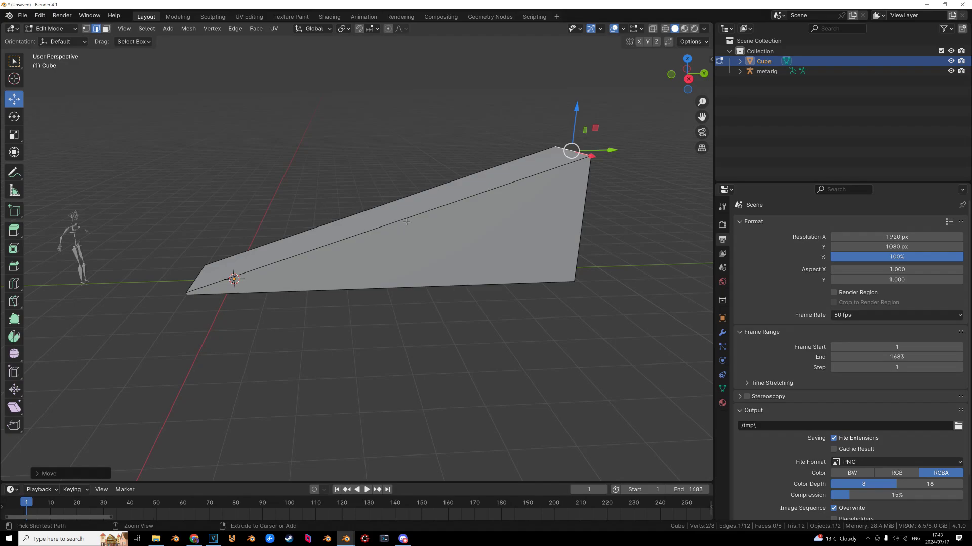
{"action": "key", "text": "ctrl+r"}
{"action": "scroll", "coordinate": [404, 221], "scroll_direction": "up", "scroll_amount": 14}
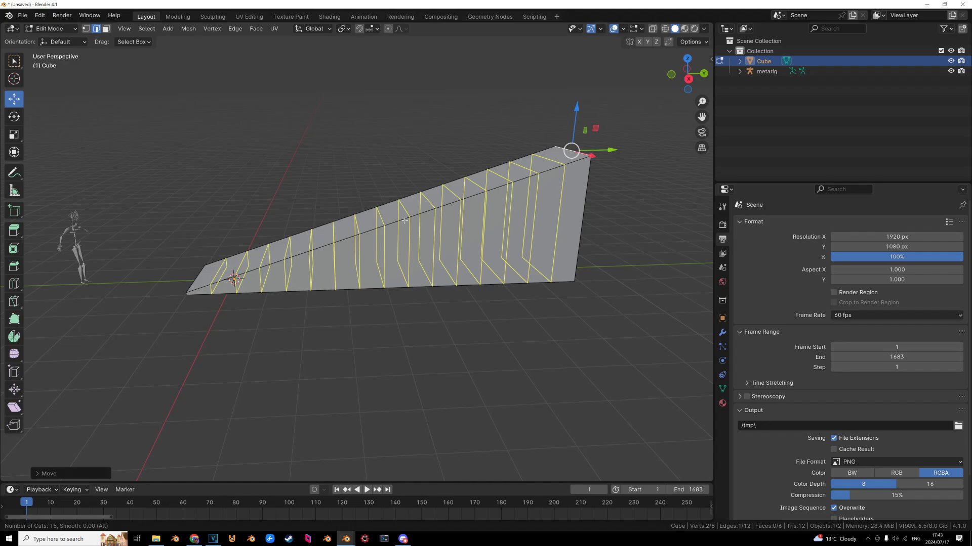
{"action": "scroll", "coordinate": [405, 221], "scroll_direction": "up", "scroll_amount": 12}
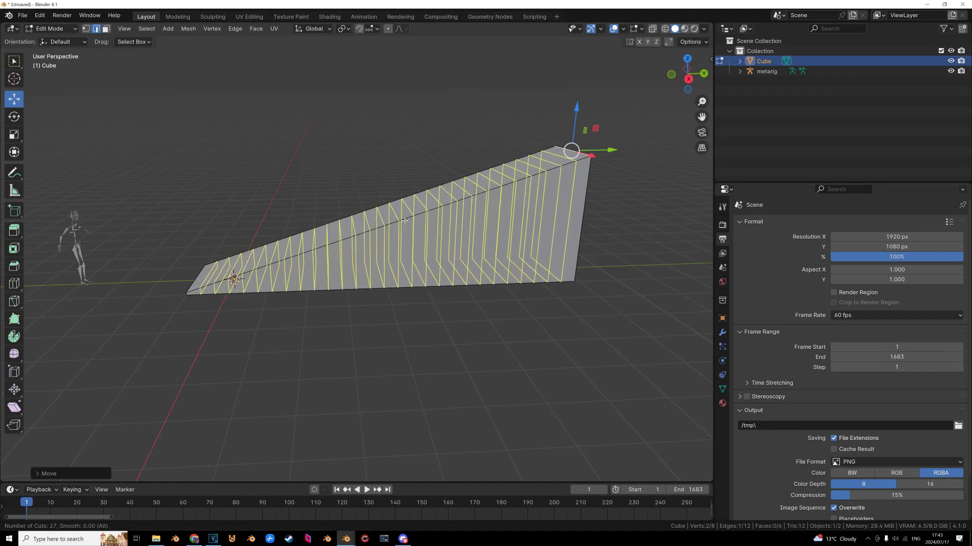
{"action": "key", "text": "Escape"}
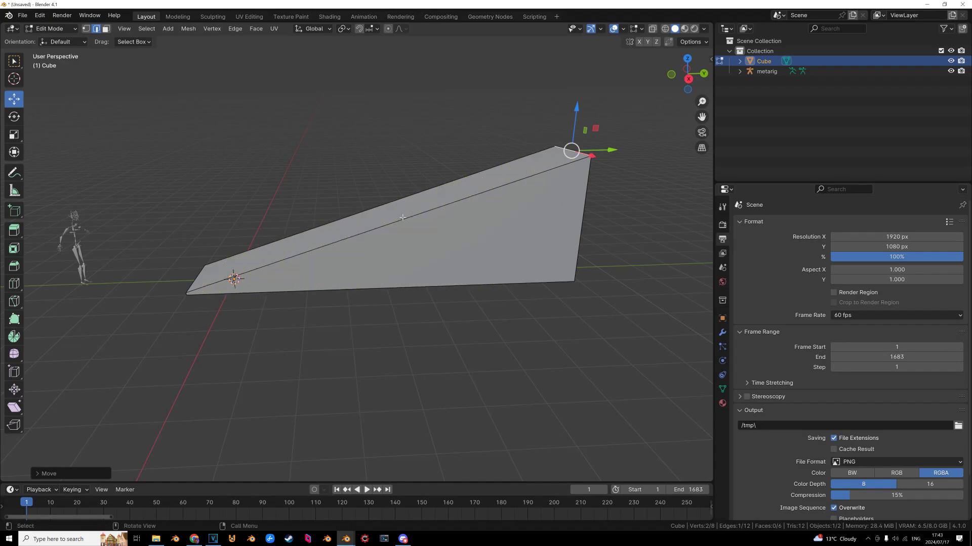
Add 23 evenly spaced loop cuts crosswise along the ramp's length, without sliding them.
{"action": "key", "text": "ctrl+r"}
{"action": "scroll", "coordinate": [380, 225], "scroll_direction": "up", "scroll_amount": 18}
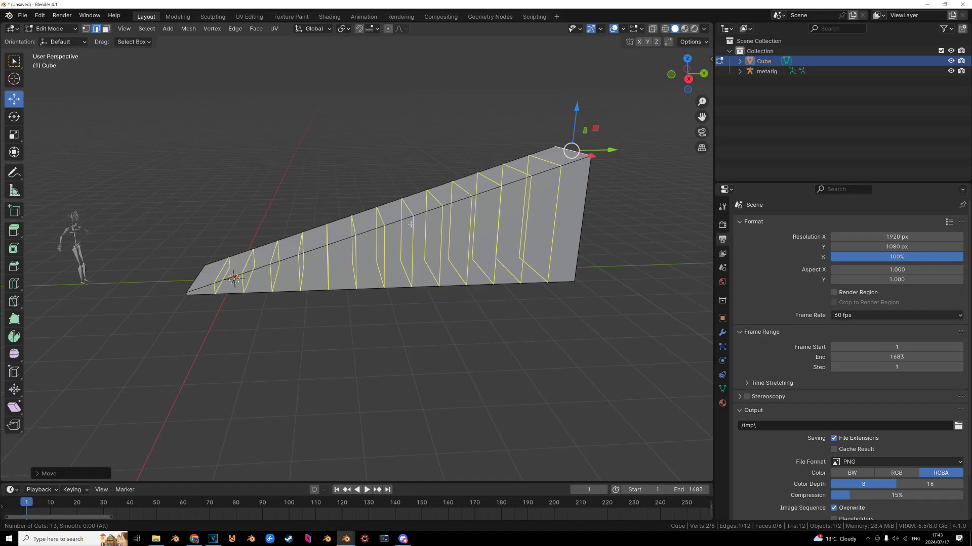
{"action": "scroll", "coordinate": [411, 224], "scroll_direction": "up", "scroll_amount": 3}
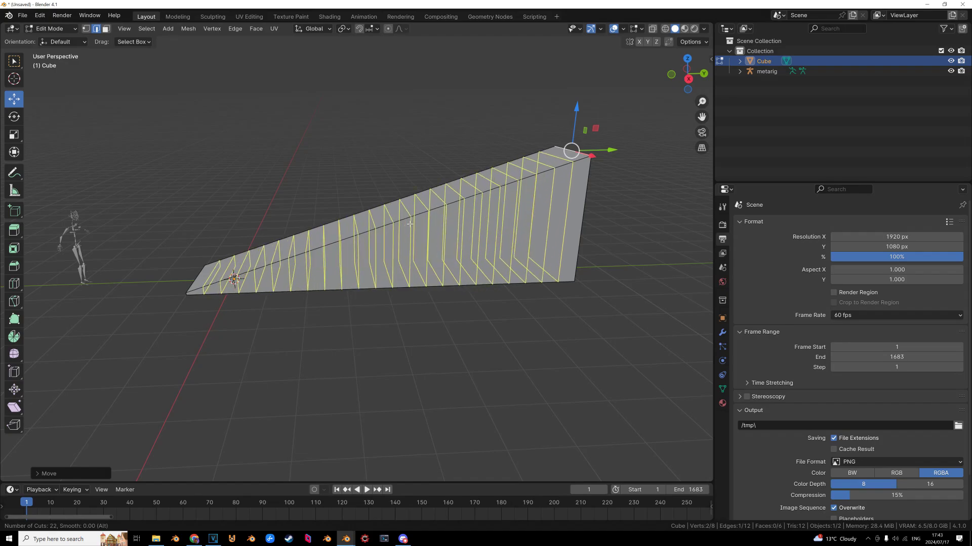
{"action": "scroll", "coordinate": [410, 224], "scroll_direction": "up", "scroll_amount": 1}
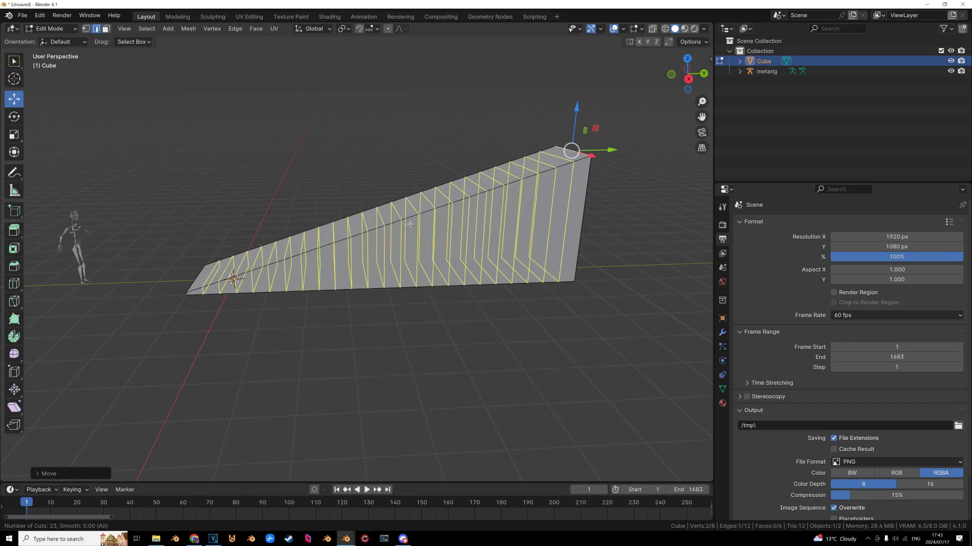
{"action": "left_click", "coordinate": [410, 224]}
{"action": "right_click", "coordinate": [207, 124]}
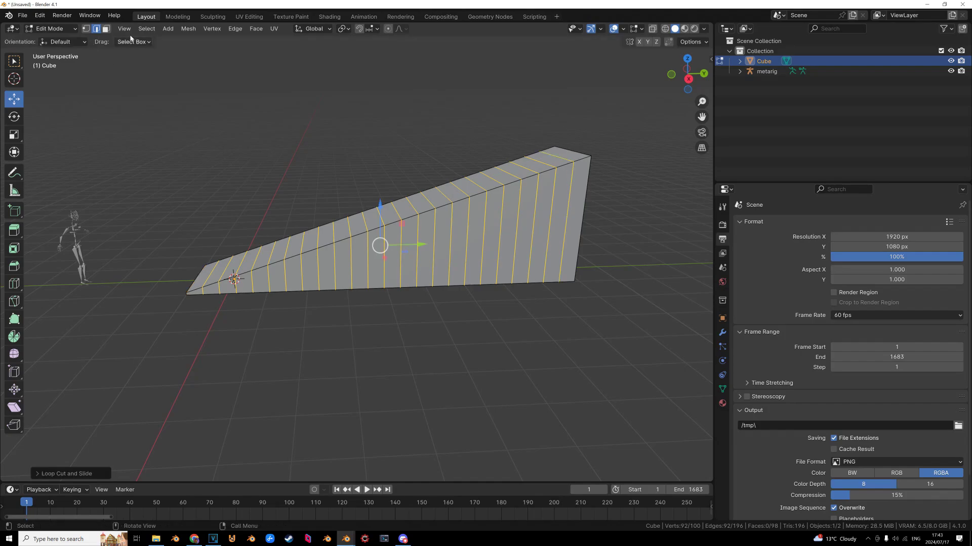
Select all the ramp's sloped top faces from the highest to the lowest and inset them individually with zero thickness.
{"action": "left_click", "coordinate": [105, 29]}
{"action": "scroll", "coordinate": [557, 211], "scroll_direction": "up", "scroll_amount": 4}
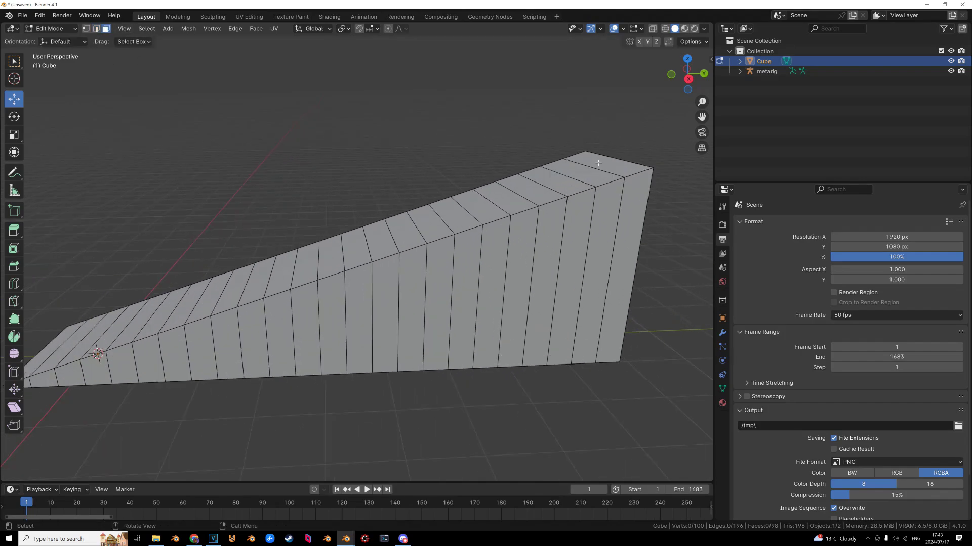
{"action": "left_click", "coordinate": [598, 163]}
{"action": "middle_click_drag", "start_coordinate": [73, 349], "coordinate": [501, 321], "text": "shift"}
{"action": "left_click", "coordinate": [269, 337], "text": "ctrl"}
{"action": "key", "text": "i"}
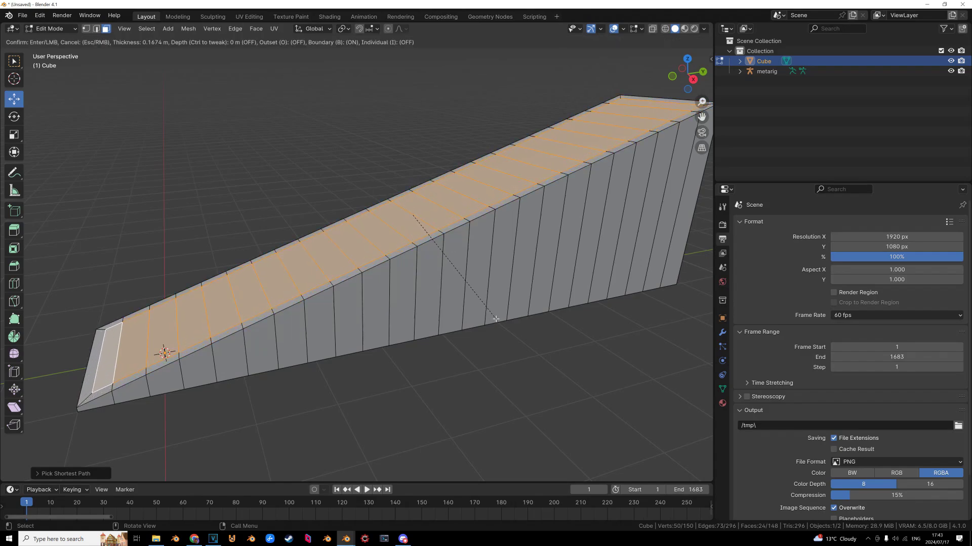
{"action": "key", "text": "i"}
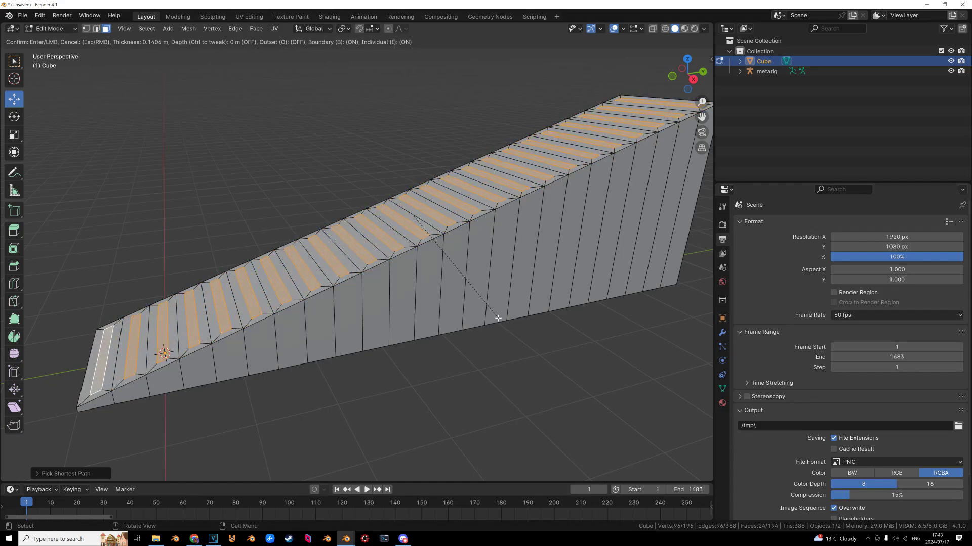
{"action": "left_click", "coordinate": [511, 329]}
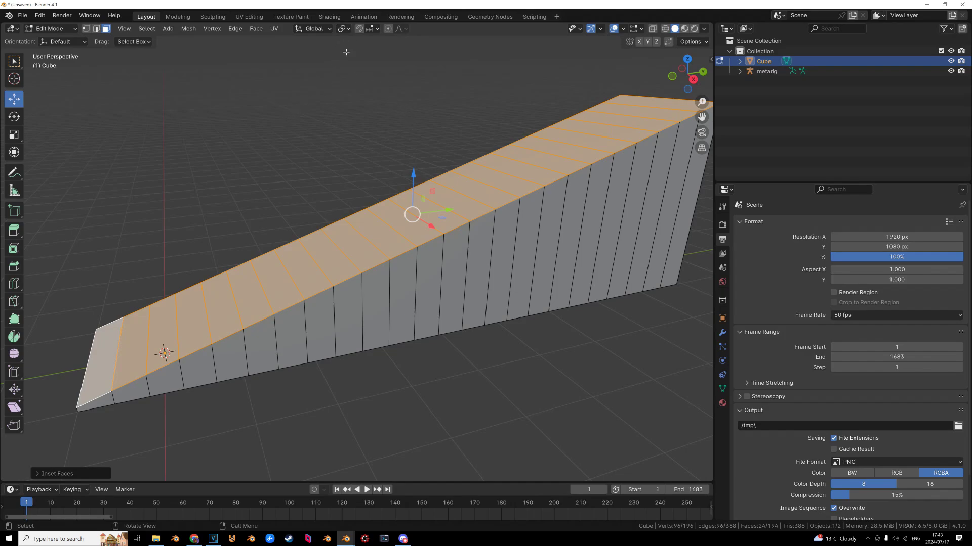
Keep the transform pivot point at Median Point and raise the inset sloped faces slightly along Z.
{"action": "left_click", "coordinate": [343, 29]}
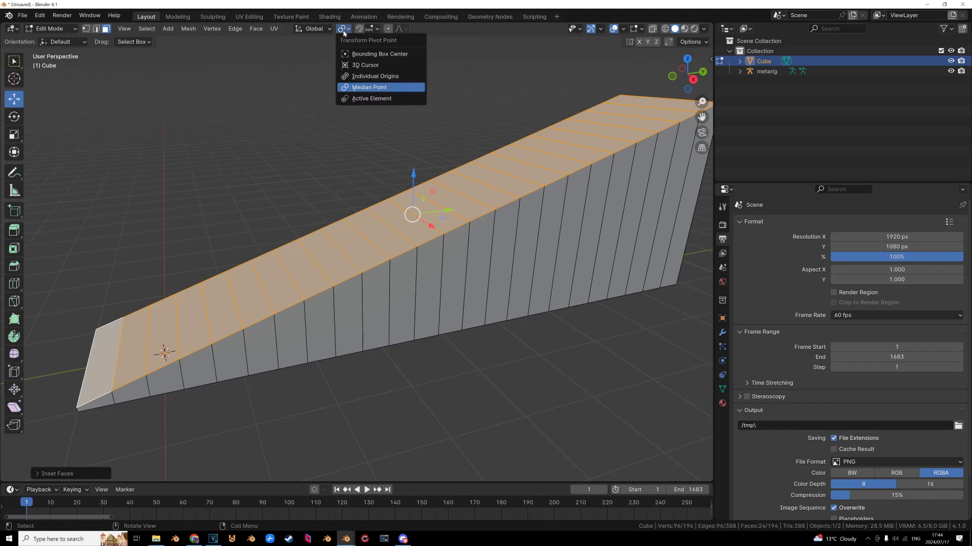
{"action": "left_click", "coordinate": [370, 87]}
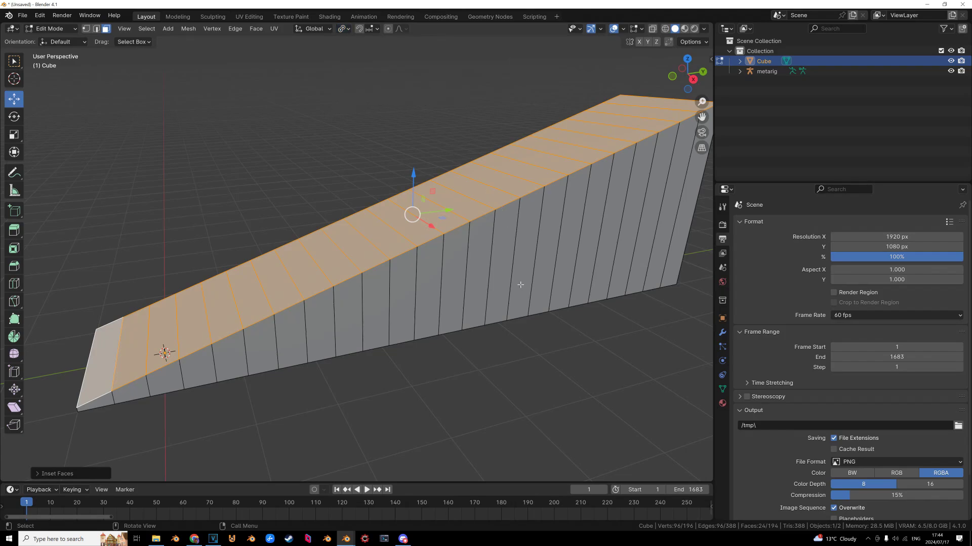
{"action": "key", "text": "e"}
{"action": "key", "text": "z"}
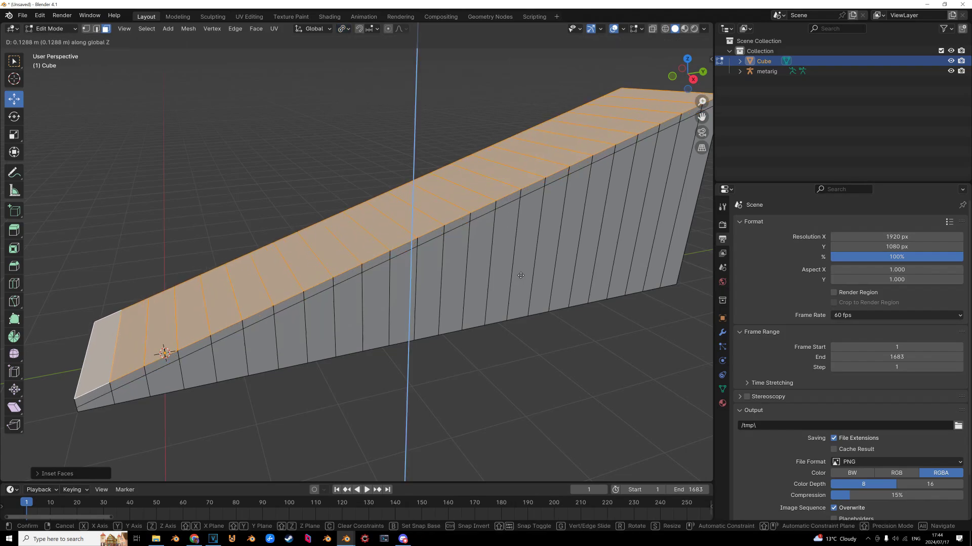
{"action": "left_click", "coordinate": [521, 270]}
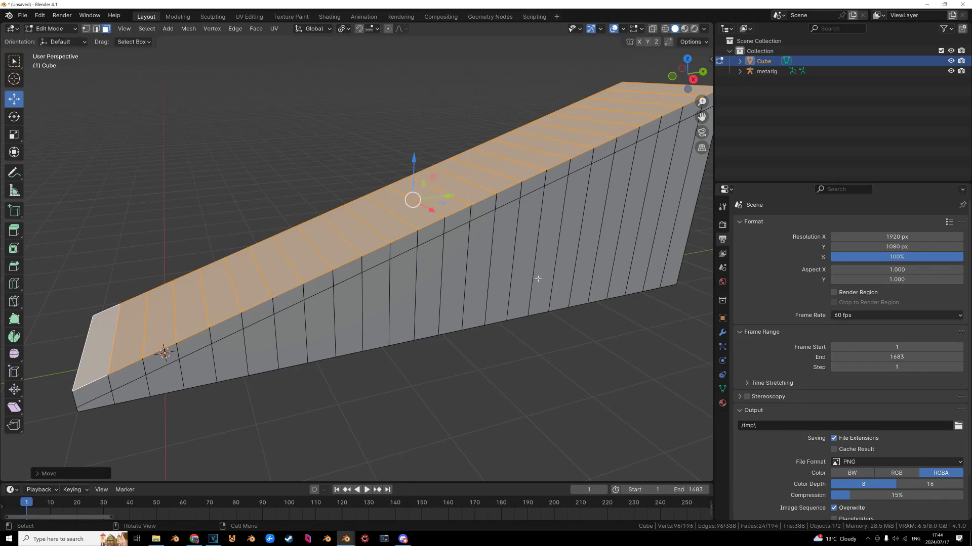
Flatten each selected sloped face into a horizontal tread by scaling the faces to 0 along Z.
{"action": "key", "text": "s"}
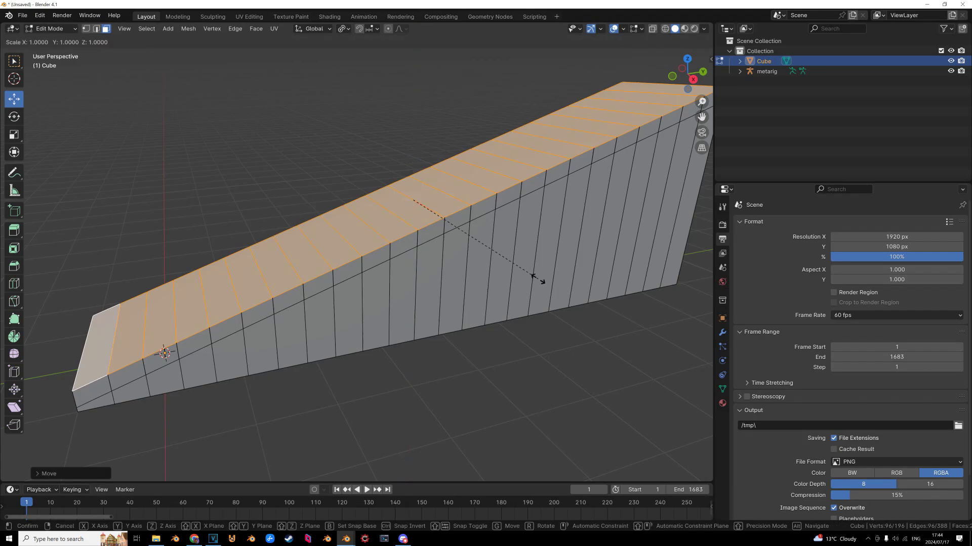
{"action": "key", "text": "z"}
{"action": "key", "text": "0"}
{"action": "left_click", "coordinate": [538, 278]}
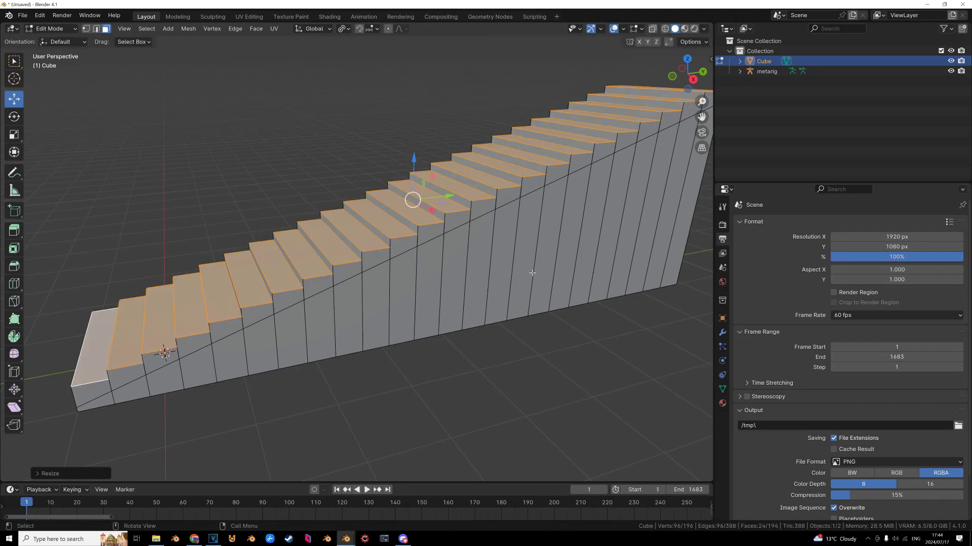
Try to lower the flattened treads freehand along Z toward the ramp's original slope line.
{"action": "middle_click_drag", "start_coordinate": [533, 273], "coordinate": [516, 275]}
{"action": "scroll", "coordinate": [516, 275], "scroll_direction": "up", "scroll_amount": 1}
{"action": "key", "text": "g"}
{"action": "key", "text": "z"}
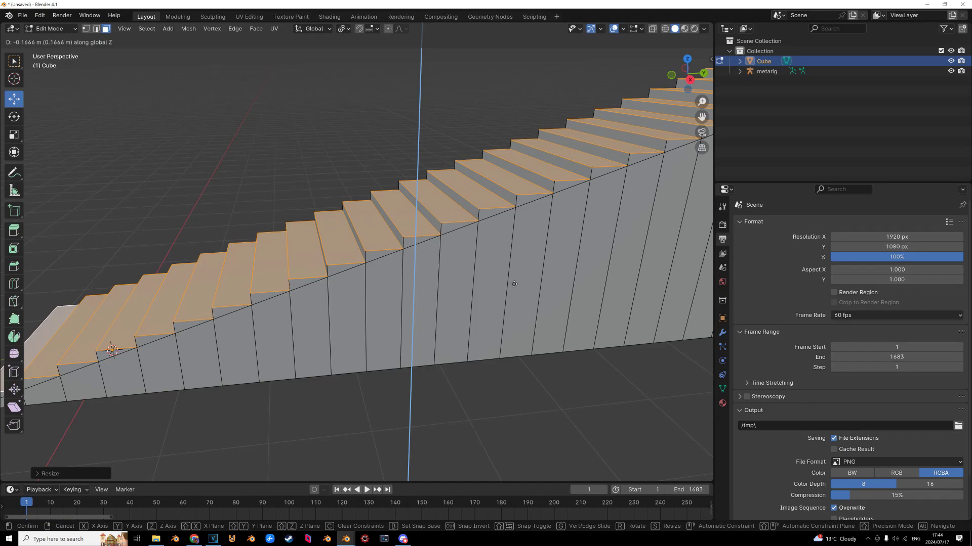
{"action": "left_click", "coordinate": [535, 294]}
Turn on snapping and set the snap target to Vertex.
{"action": "scroll", "coordinate": [443, 233], "scroll_direction": "up", "scroll_amount": 6}
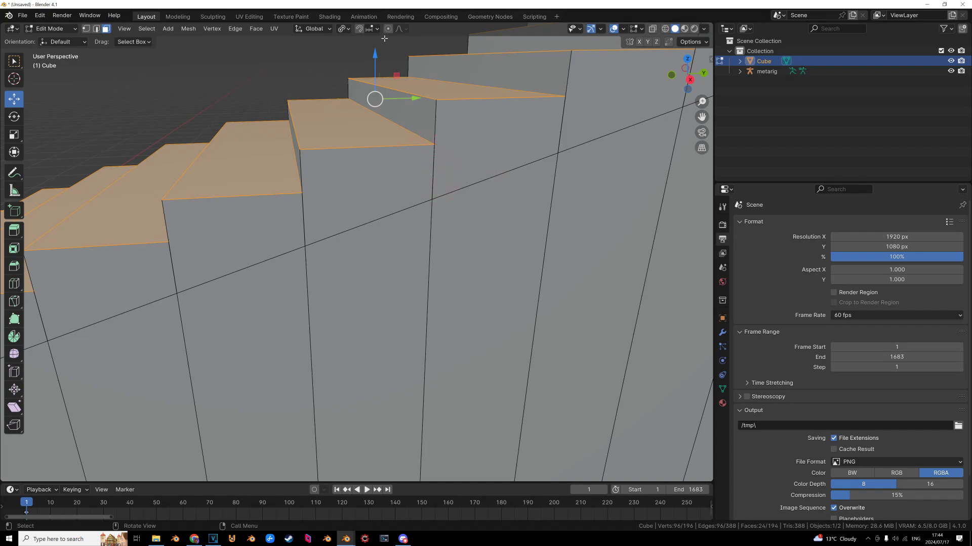
{"action": "left_click", "coordinate": [360, 31]}
{"action": "left_click", "coordinate": [373, 29]}
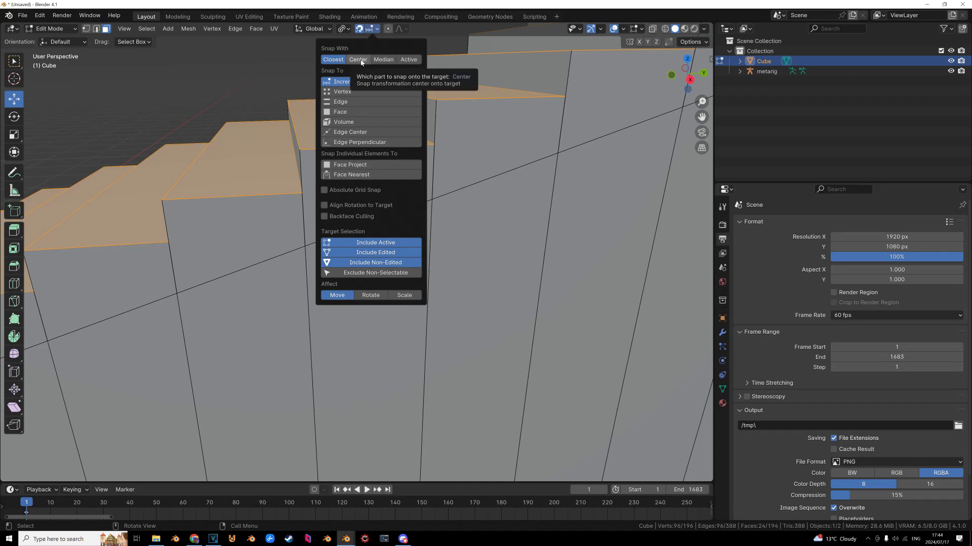
{"action": "left_click", "coordinate": [350, 93]}
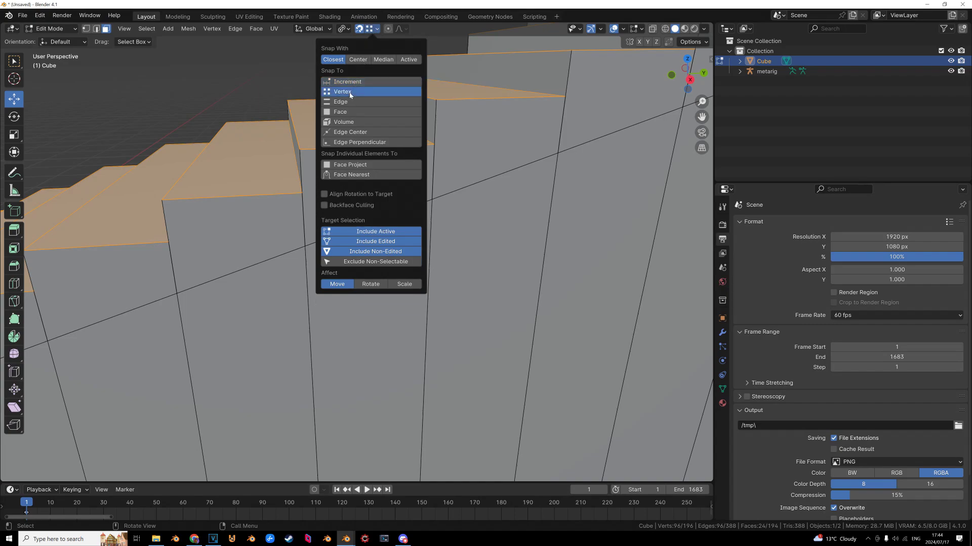
{"action": "key", "text": "g"}
{"action": "key", "text": "z"}
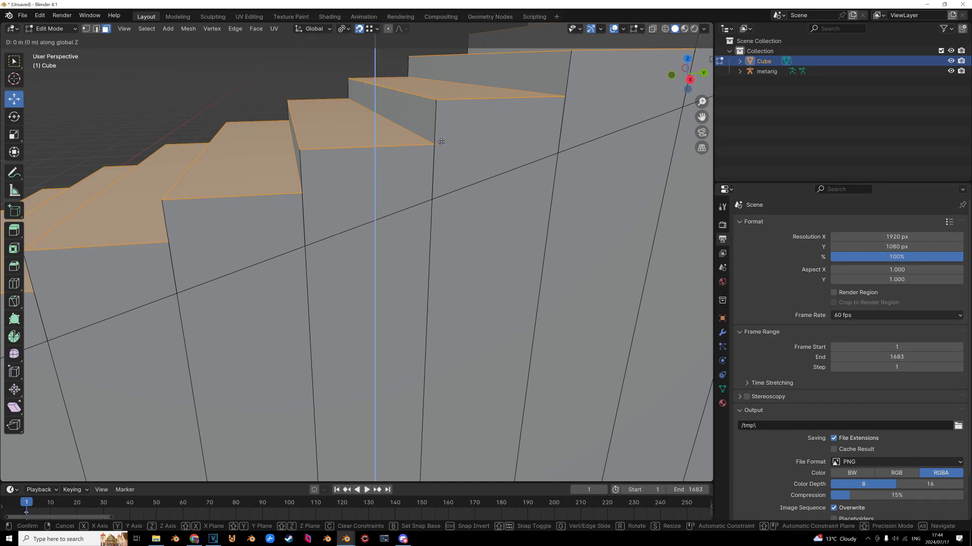
{"action": "right_click", "coordinate": [439, 148]}
Switch to vertex selection and lower the treads about 0.174 m along Z, snapping them to a vertex on the ramp's slope line.
{"action": "left_click", "coordinate": [88, 29]}
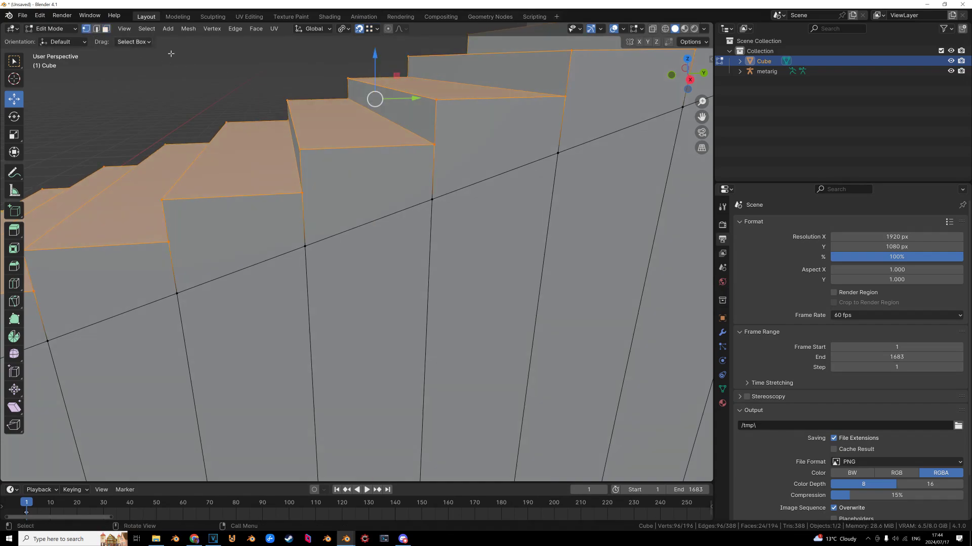
{"action": "key", "text": "g"}
{"action": "key", "text": "z"}
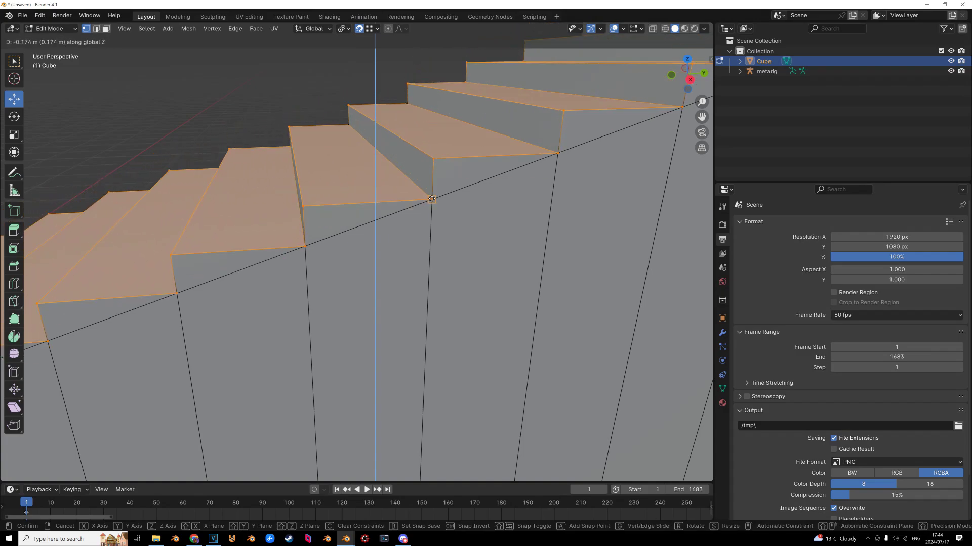
{"action": "left_click", "coordinate": [432, 199]}
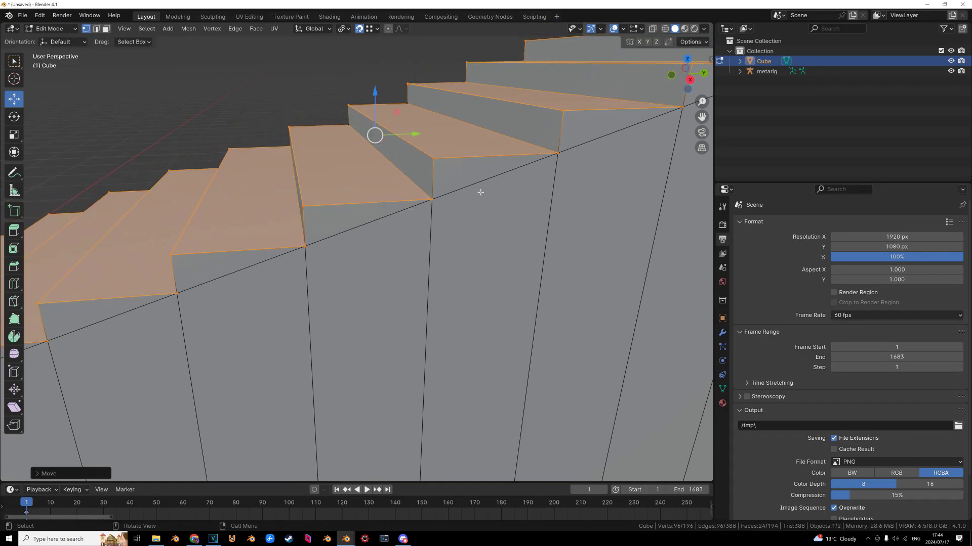
Merge the overlapping vertices of the whole mesh by distance and pick a tread corner vertex to check the merge.
{"action": "scroll", "coordinate": [431, 199], "scroll_direction": "down", "scroll_amount": 5}
{"action": "middle_click_drag", "start_coordinate": [432, 199], "coordinate": [336, 220]}
{"action": "scroll", "coordinate": [477, 227], "scroll_direction": "up", "scroll_amount": 3}
{"action": "scroll", "coordinate": [336, 220], "scroll_direction": "down", "scroll_amount": 6}
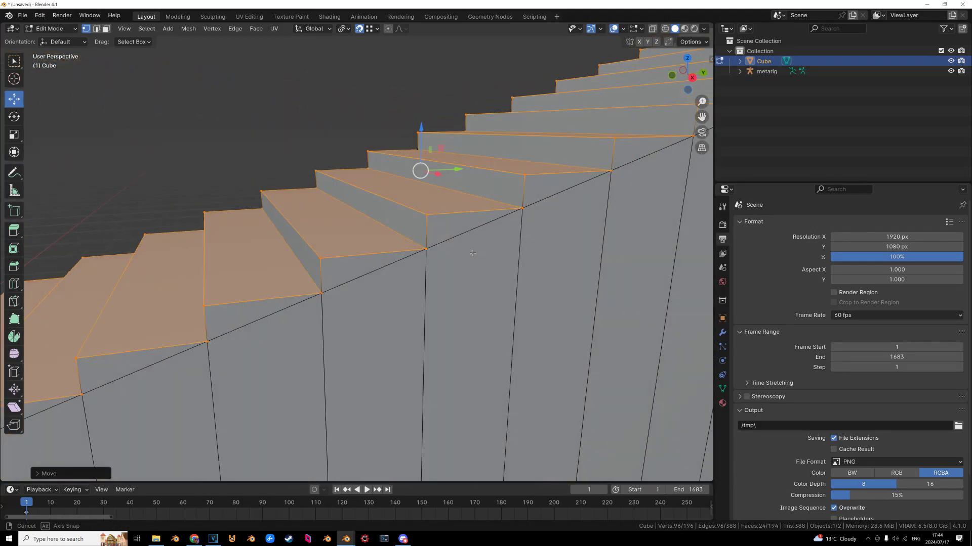
{"action": "middle_click_drag", "start_coordinate": [471, 238], "coordinate": [491, 239]}
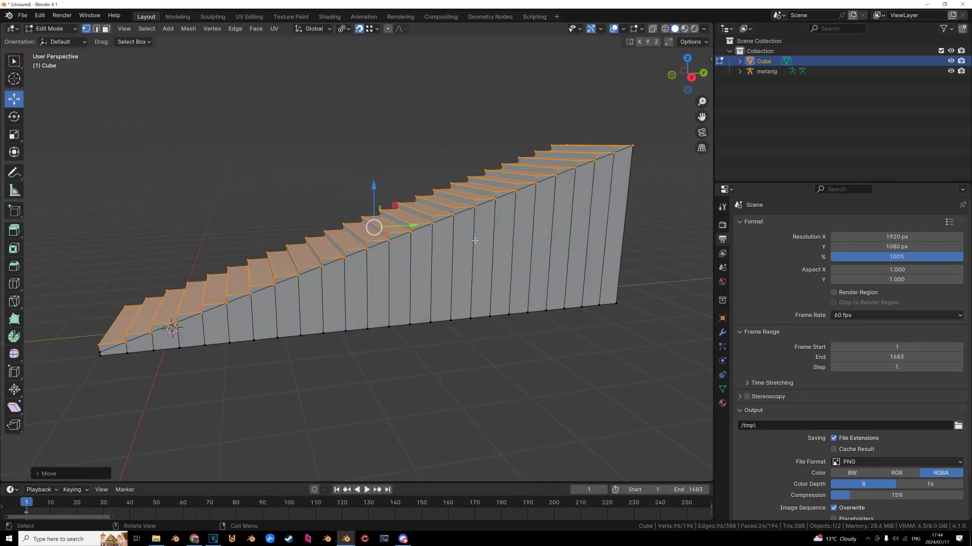
{"action": "scroll", "coordinate": [491, 239], "scroll_direction": "up", "scroll_amount": 5}
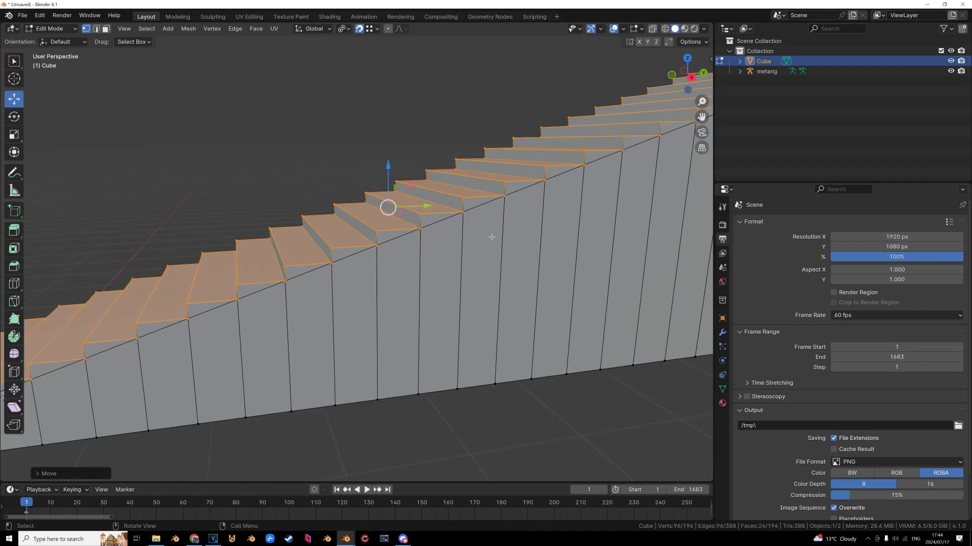
{"action": "key", "text": "a"}
{"action": "key", "text": "m"}
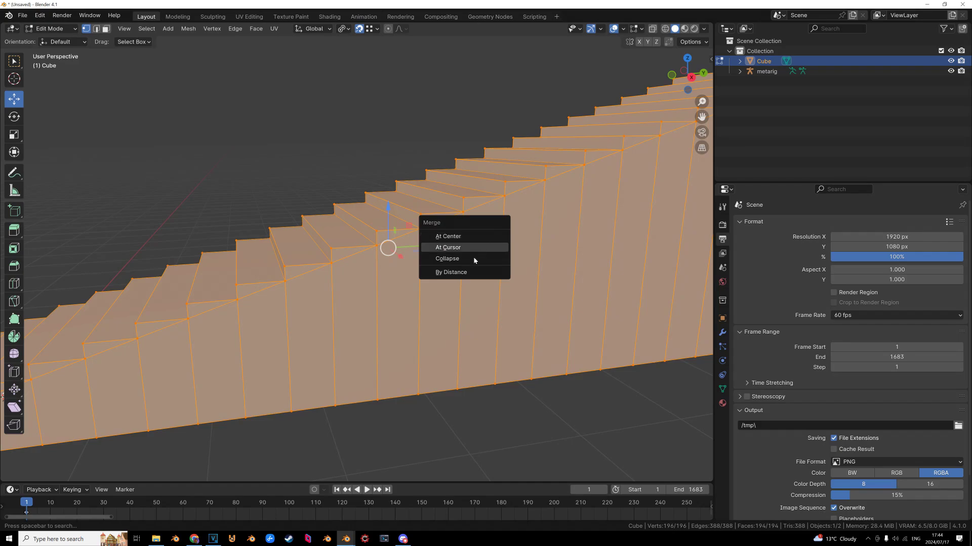
{"action": "left_click", "coordinate": [465, 272]}
{"action": "left_click", "coordinate": [419, 231]}
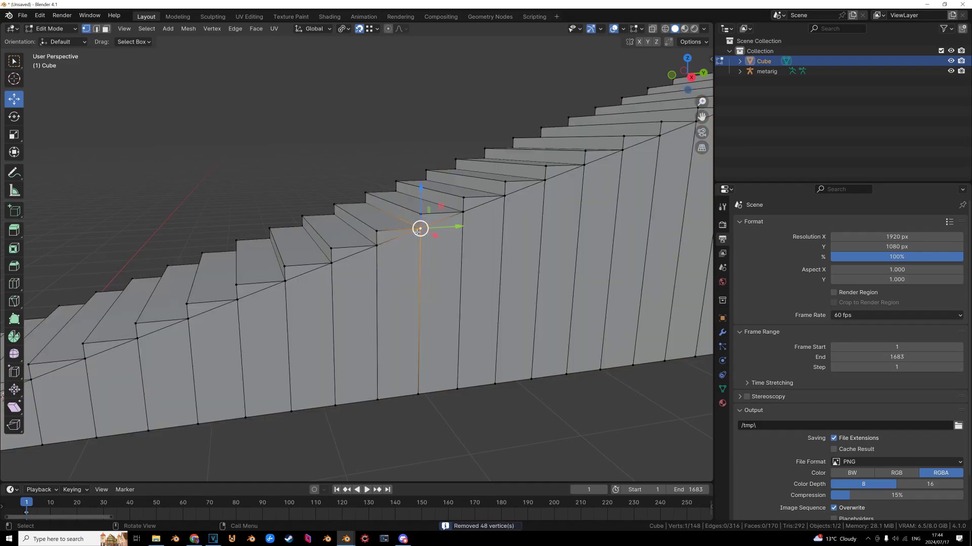
{"action": "mouse_move", "coordinate": [421, 234]}
{"action": "left_mouse_down"}
{"action": "mouse_move", "coordinate": [431, 241]}
{"action": "mouse_move", "coordinate": [423, 241]}
{"action": "left_mouse_up"}
Switch to face selection mode with the front of the staircase in view.
{"action": "scroll", "coordinate": [404, 233], "scroll_direction": "down", "scroll_amount": 4}
{"action": "middle_click_drag", "start_coordinate": [386, 238], "coordinate": [431, 230]}
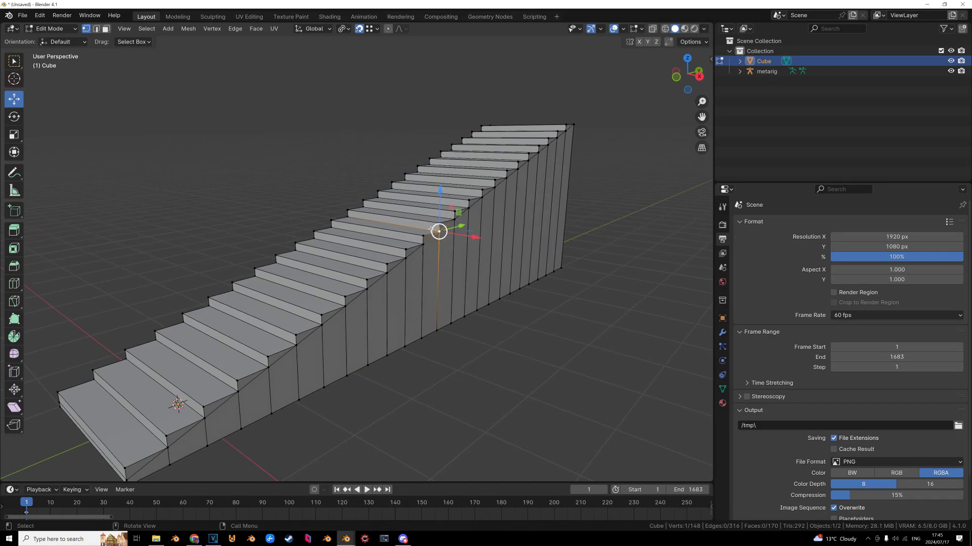
{"action": "scroll", "coordinate": [417, 259], "scroll_direction": "down", "scroll_amount": 5}
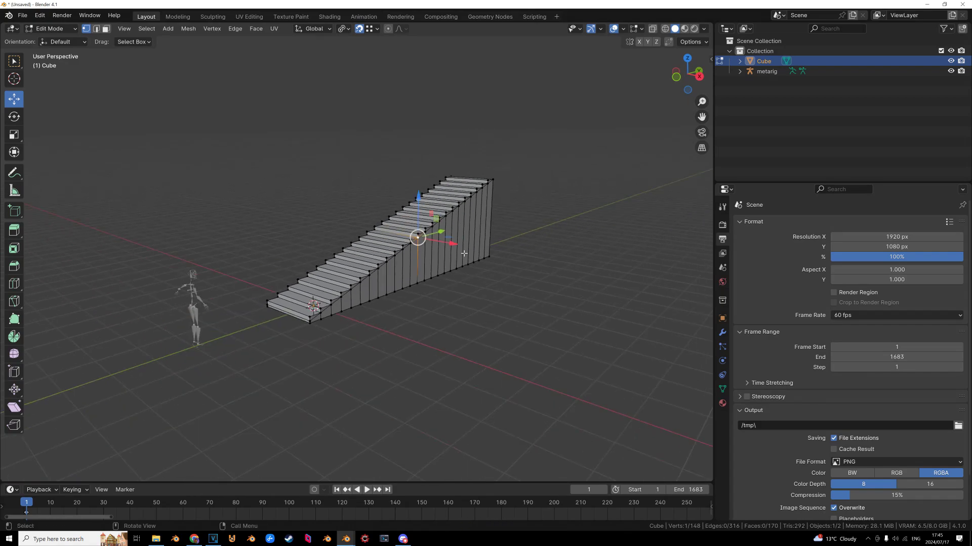
{"action": "middle_click_drag", "start_coordinate": [463, 253], "coordinate": [115, 164]}
{"action": "left_click", "coordinate": [105, 29]}
{"action": "middle_click_drag", "start_coordinate": [337, 274], "coordinate": [393, 270]}
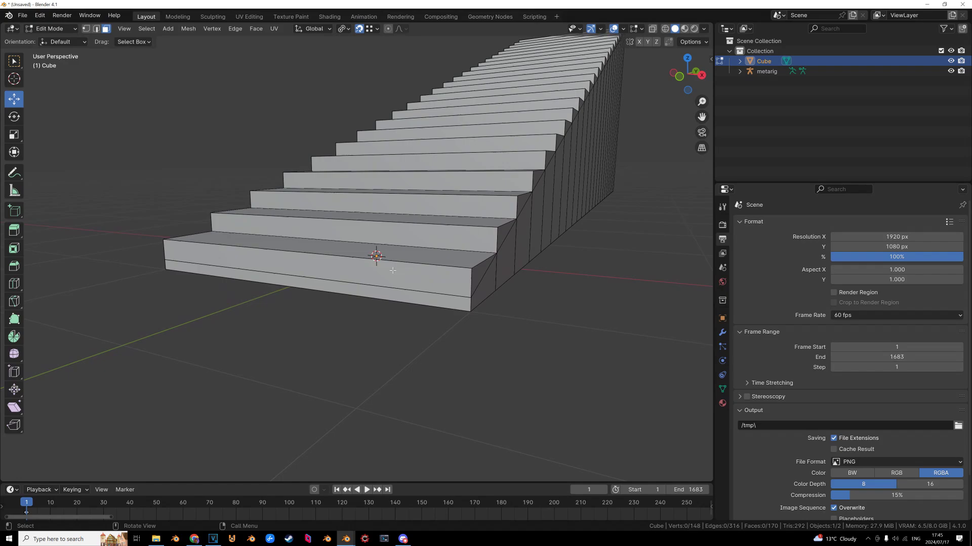
Examine the staircase's riser faces by selecting several of them one after another up the lower flight.
{"action": "left_click", "coordinate": [392, 270]}
{"action": "scroll", "coordinate": [405, 279], "scroll_direction": "up", "scroll_amount": 5}
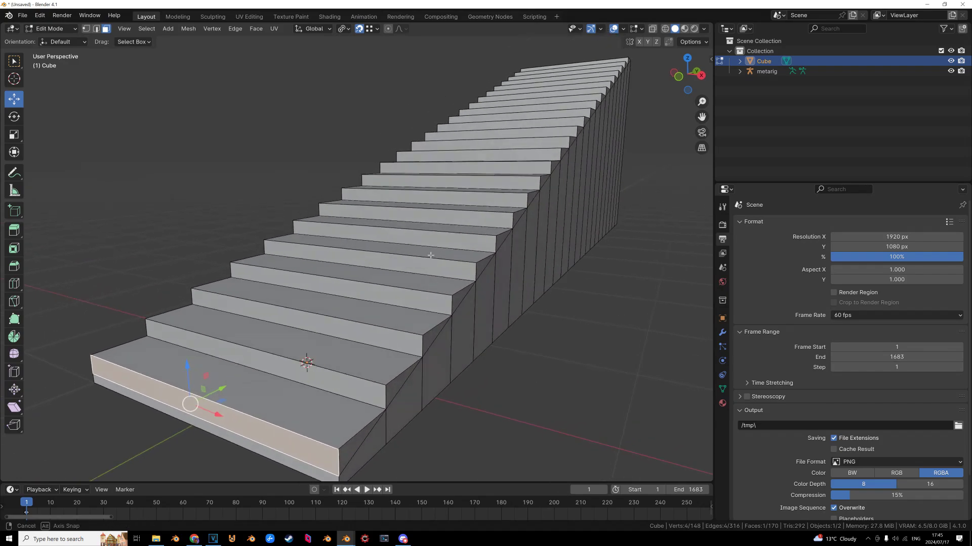
{"action": "left_click", "coordinate": [417, 288]}
{"action": "left_click", "coordinate": [445, 236]}
{"action": "left_click", "coordinate": [486, 201]}
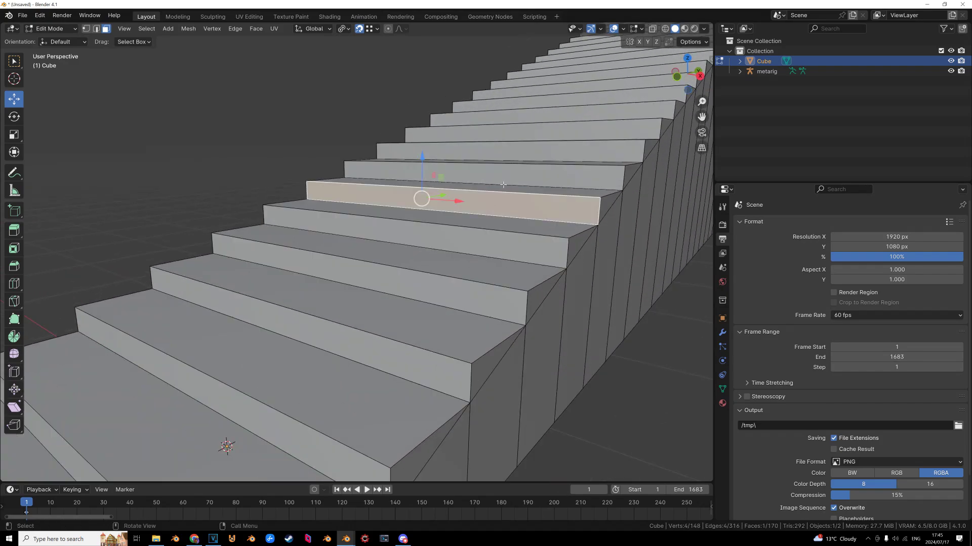
{"action": "left_click", "coordinate": [521, 163]}
{"action": "left_click", "coordinate": [526, 152]}
{"action": "scroll", "coordinate": [359, 290], "scroll_direction": "down", "scroll_amount": 5}
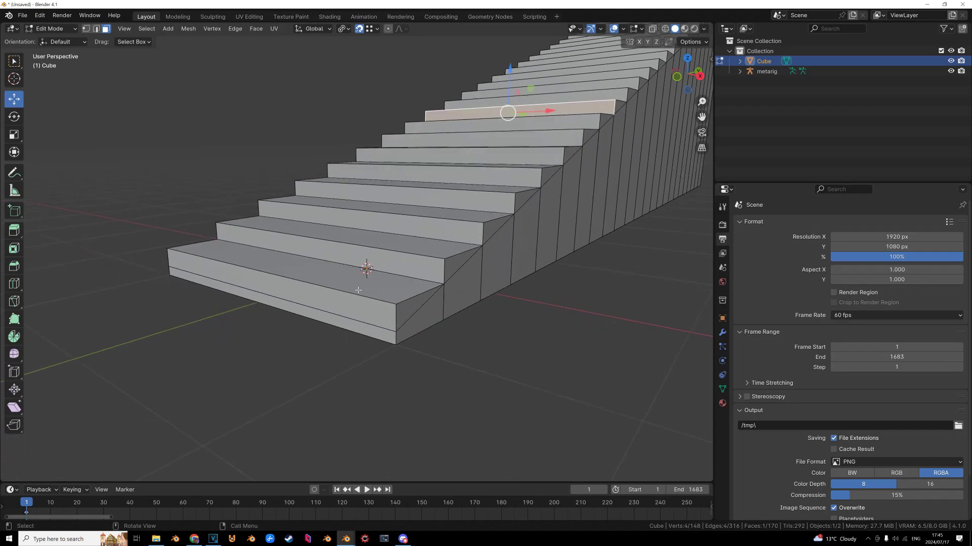
Select all the step risers by matching the lowest riser's normal, leaving out the narrow face beneath it.
{"action": "left_click", "coordinate": [337, 301]}
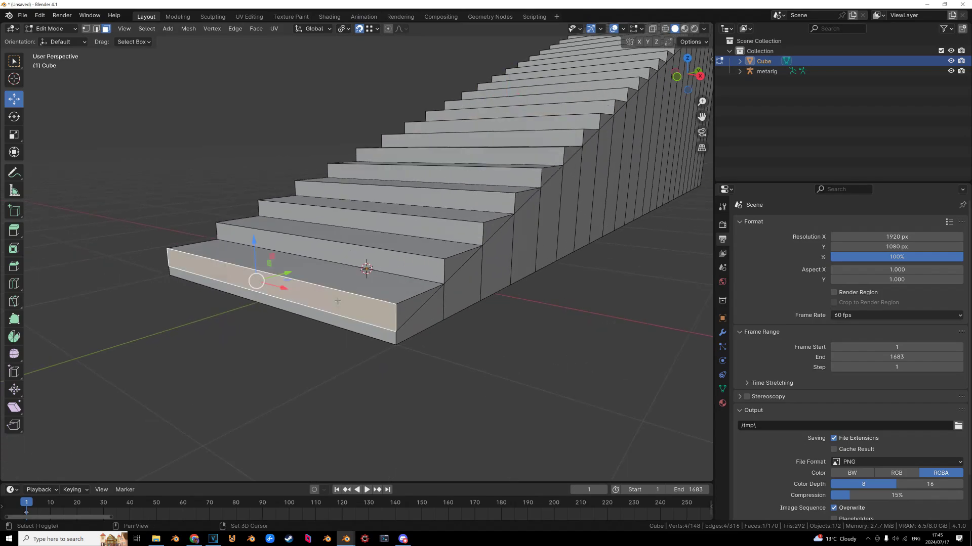
{"action": "key", "text": "shift+g"}
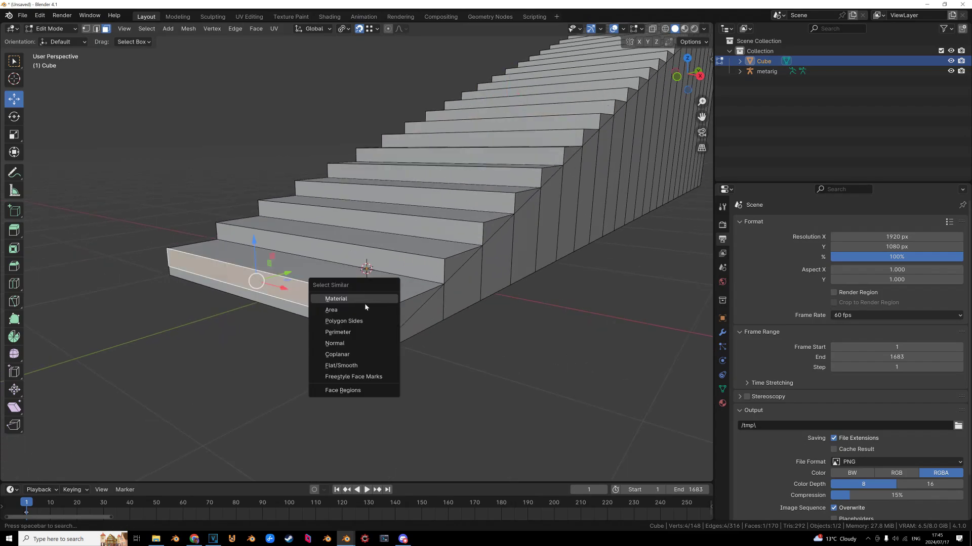
{"action": "left_click", "coordinate": [347, 344]}
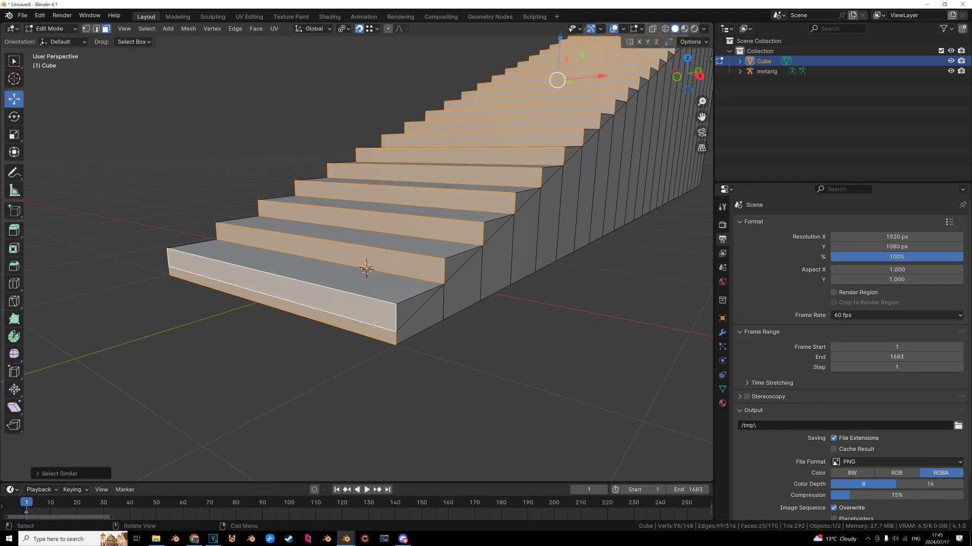
{"action": "middle_click_drag", "start_coordinate": [428, 264], "coordinate": [423, 185]}
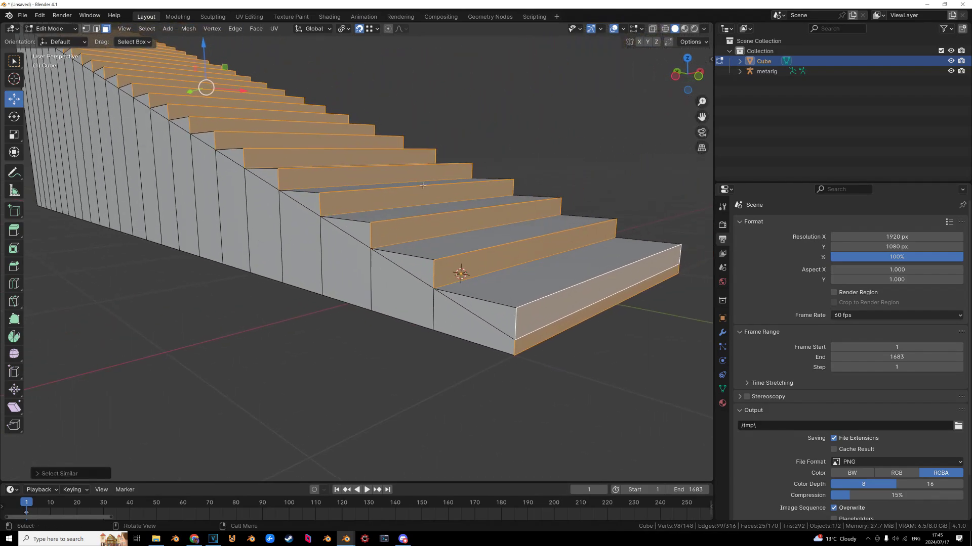
{"action": "left_click", "coordinate": [538, 336], "text": "shift"}
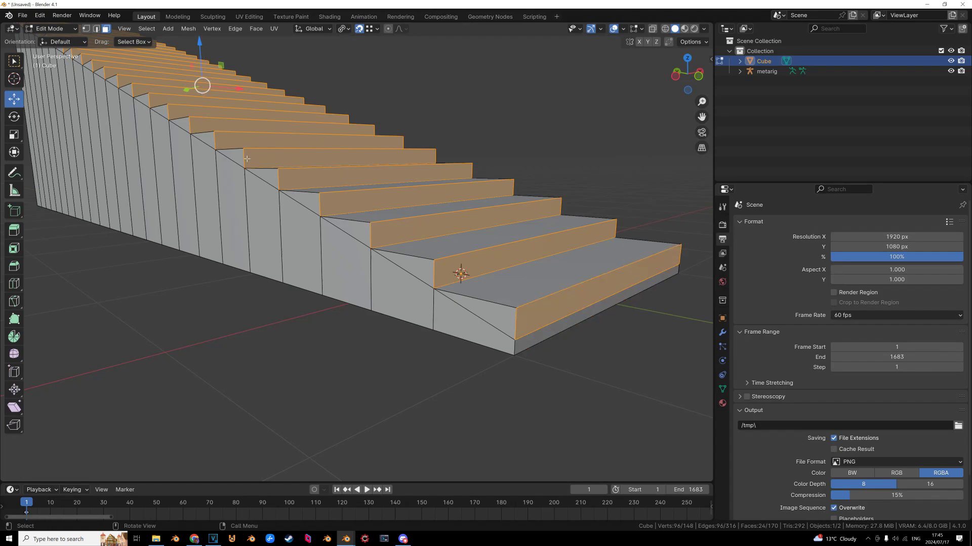
Turn off snapping, keep the pivot point at Individual Origins, and duplicate the selected risers in place.
{"action": "left_click", "coordinate": [359, 29]}
{"action": "left_click", "coordinate": [342, 30]}
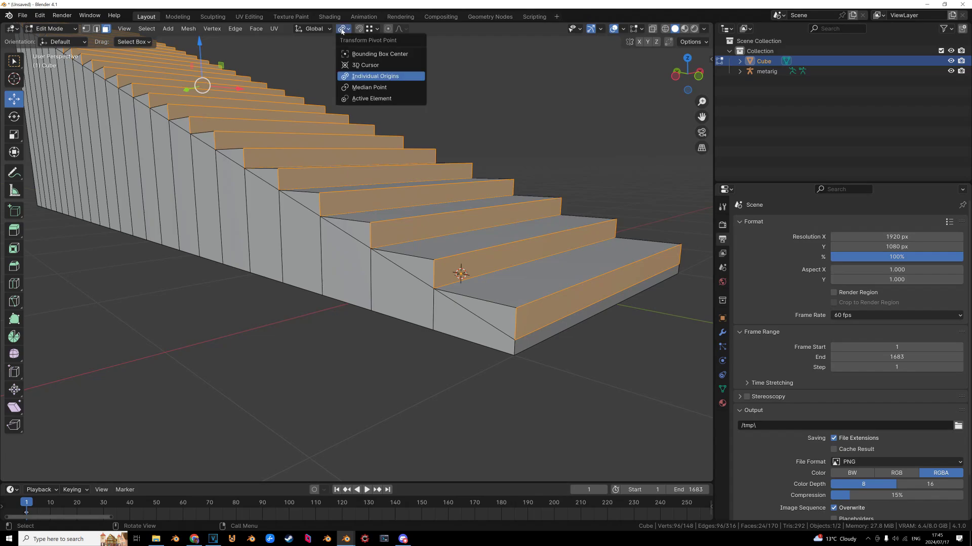
{"action": "left_click", "coordinate": [342, 30]}
{"action": "left_click", "coordinate": [342, 30]}
{"action": "left_click", "coordinate": [342, 30]}
{"action": "middle_click_drag", "start_coordinate": [470, 171], "coordinate": [431, 235]}
{"action": "key", "text": "shift+d"}
{"action": "right_click", "coordinate": [438, 230]}
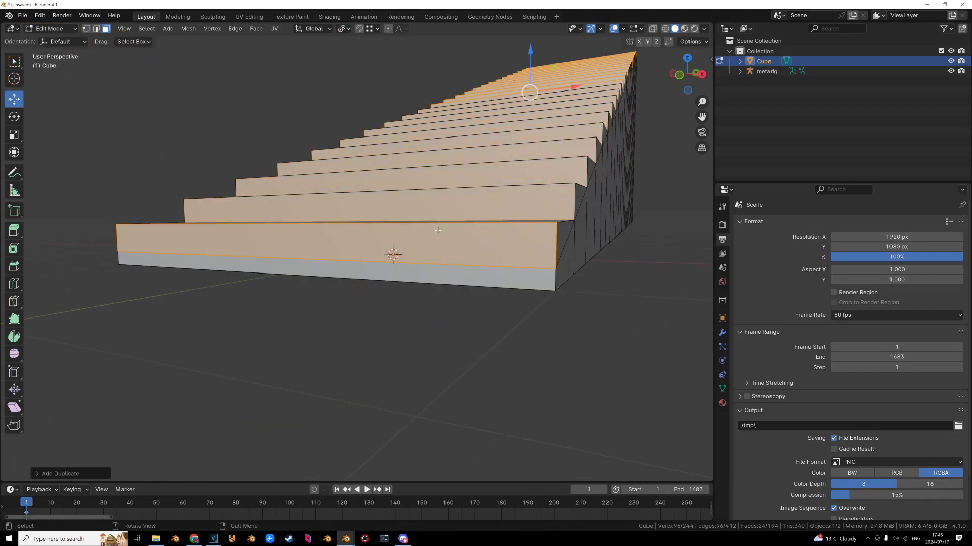
Scale the duplicated risers down along Z in several passes to form thin horizontal strips.
{"action": "middle_click_drag", "start_coordinate": [495, 312], "coordinate": [436, 288]}
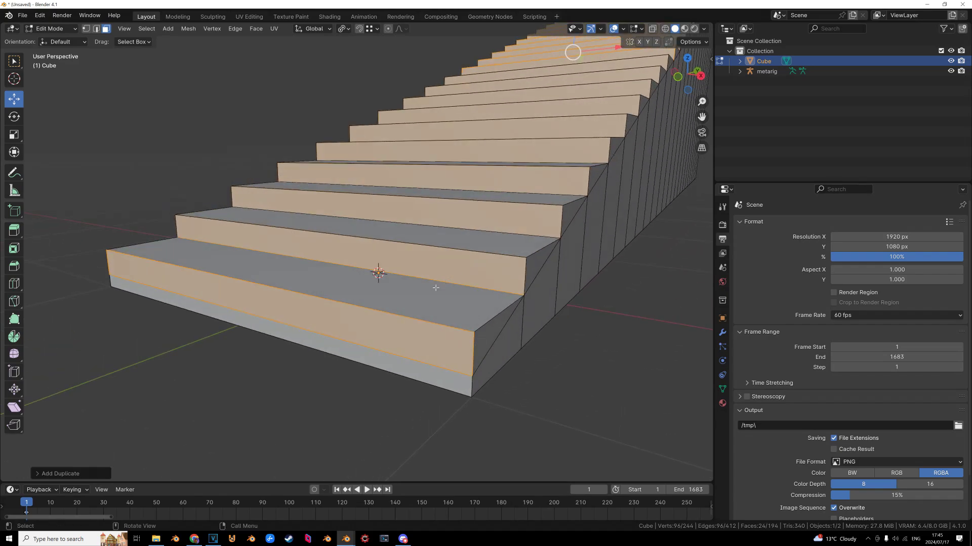
{"action": "key", "text": "s"}
{"action": "key", "text": "z"}
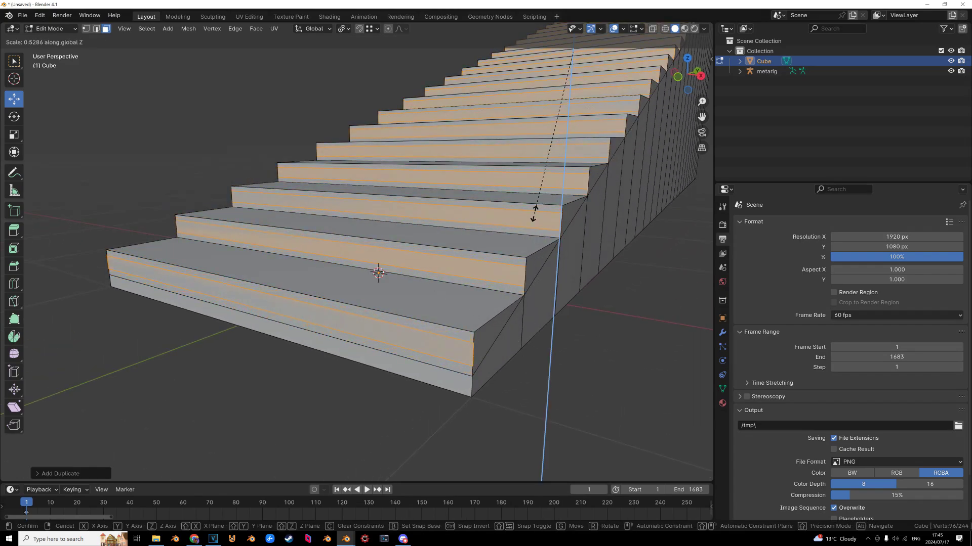
{"action": "left_click", "coordinate": [533, 217]}
{"action": "key", "text": "s"}
{"action": "key", "text": "z"}
{"action": "left_click", "coordinate": [551, 226]}
{"action": "key", "text": "s"}
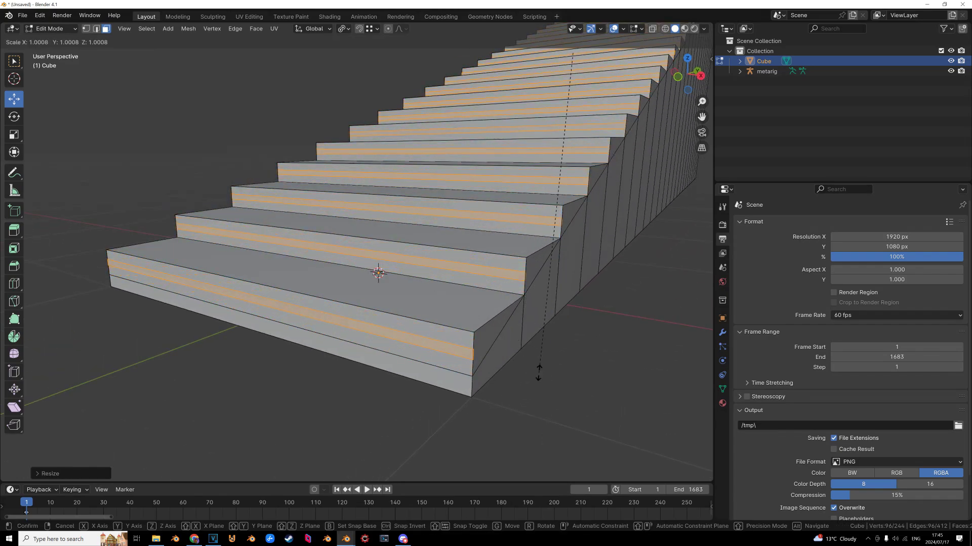
{"action": "key", "text": "z"}
{"action": "left_click", "coordinate": [547, 355]}
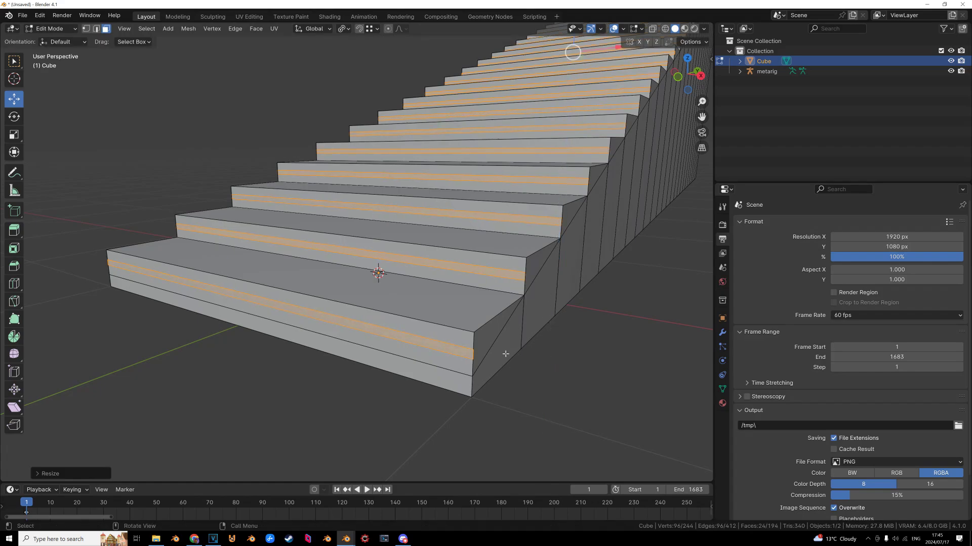
Try to raise the thin strips about 0.066 m along Z with vertex snapping to the treads' front edges.
{"action": "key", "text": "g"}
{"action": "key", "text": "Escape"}
{"action": "key", "text": "g"}
{"action": "key", "text": "z"}
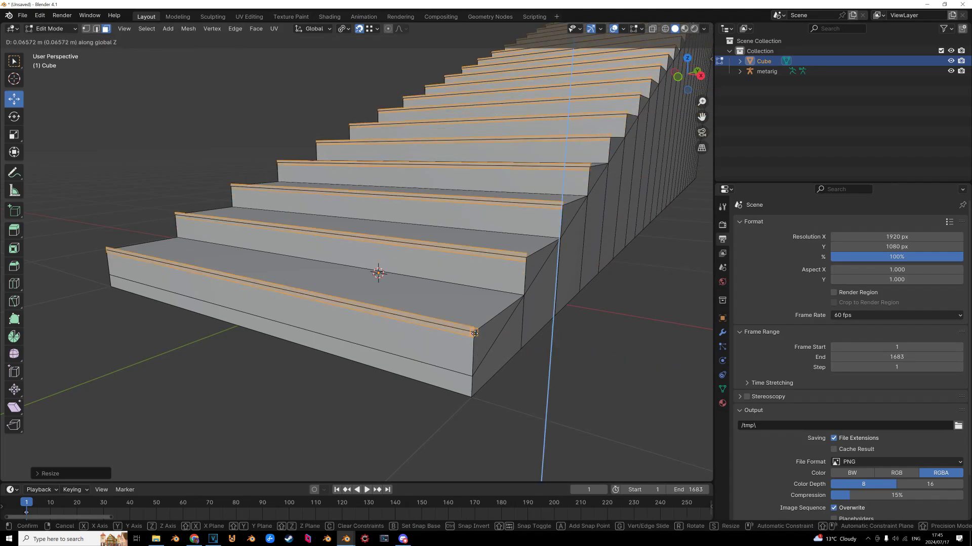
{"action": "right_click", "coordinate": [475, 334]}
{"action": "key", "text": "g"}
{"action": "key", "text": "z"}
{"action": "right_click", "coordinate": [474, 334]}
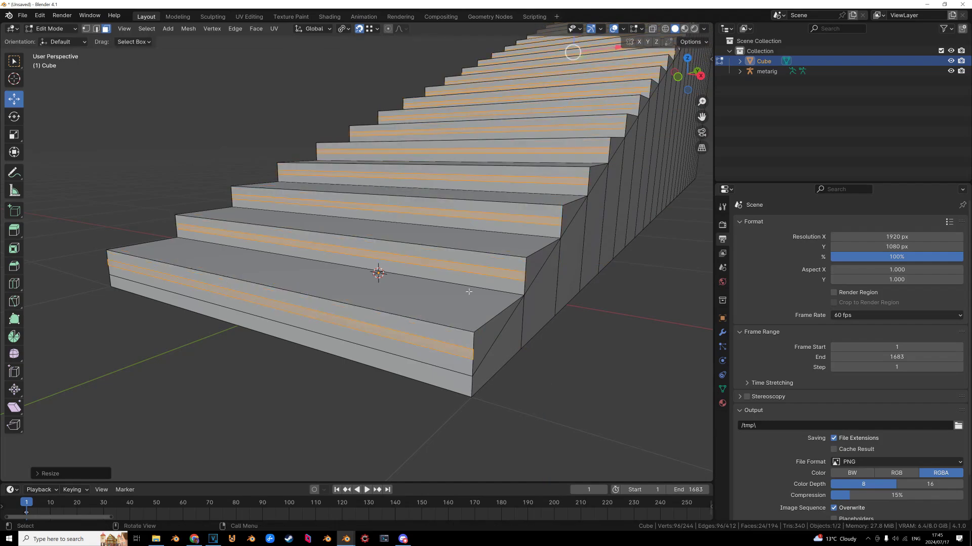
Raise the strips about 0.051 m along Z, snapping the lowest strip's upper corner vertex as the active element to the tread edge.
{"action": "left_click", "coordinate": [375, 29]}
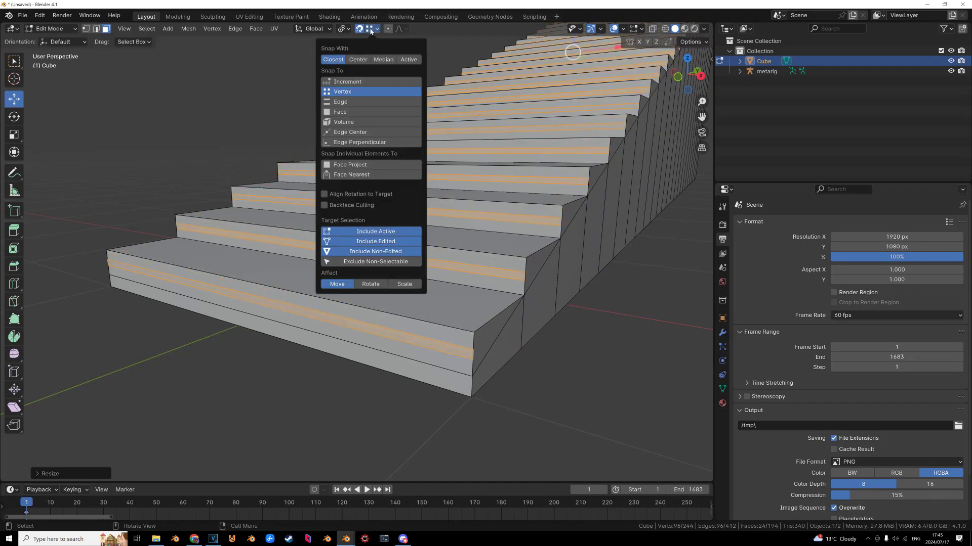
{"action": "left_click", "coordinate": [405, 60]}
{"action": "left_click", "coordinate": [87, 29]}
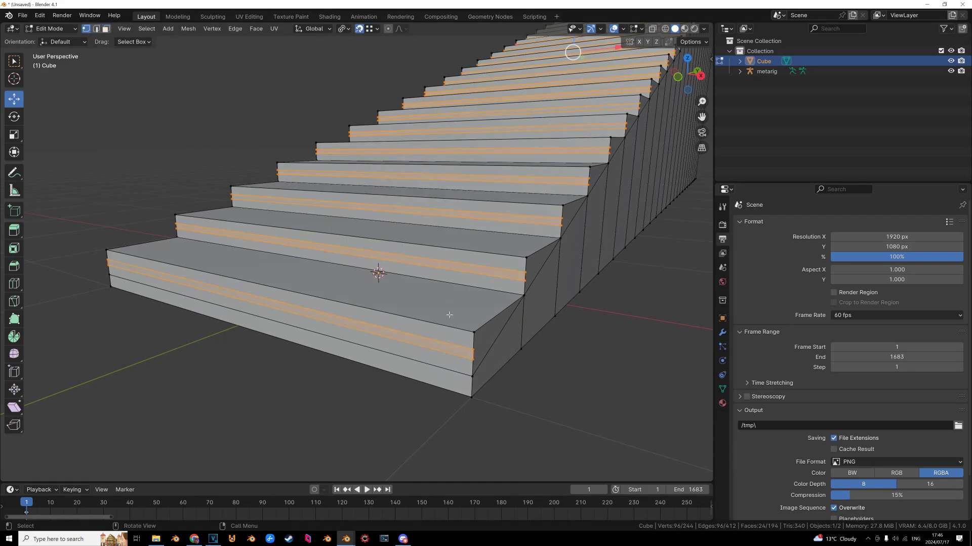
{"action": "left_click", "coordinate": [473, 348], "text": "shift"}
{"action": "scroll", "coordinate": [483, 354], "scroll_direction": "up", "scroll_amount": 3}
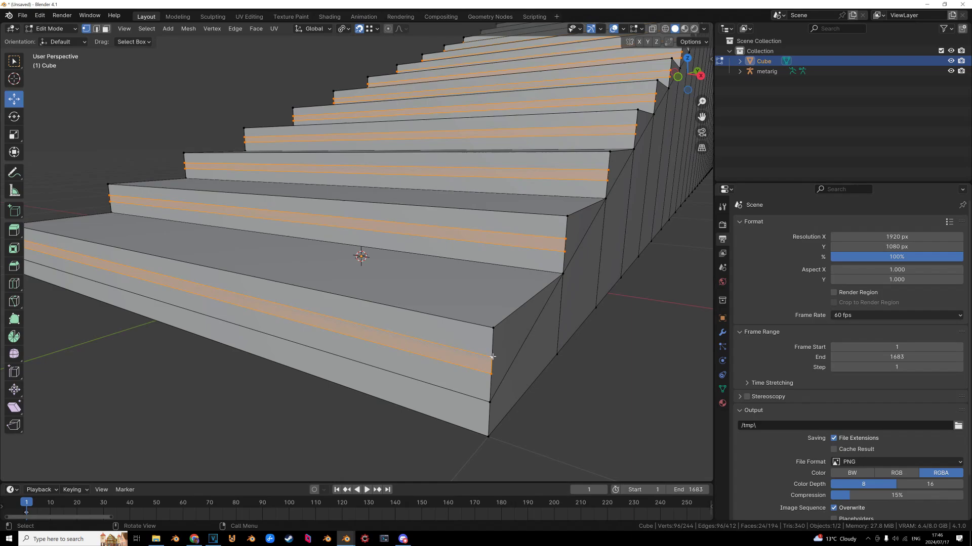
{"action": "key", "text": "g"}
{"action": "key", "text": "z"}
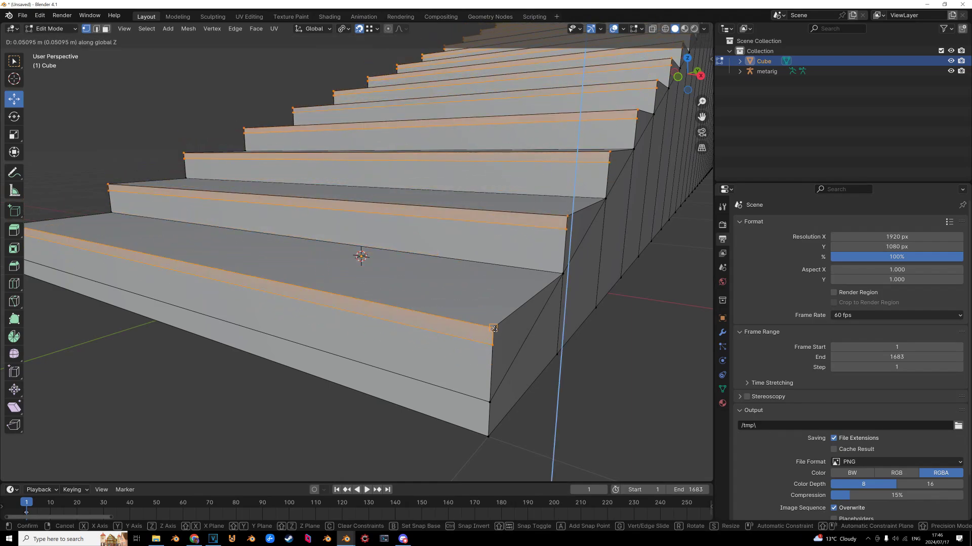
{"action": "left_click", "coordinate": [493, 329]}
{"action": "scroll", "coordinate": [503, 336], "scroll_direction": "down", "scroll_amount": 4}
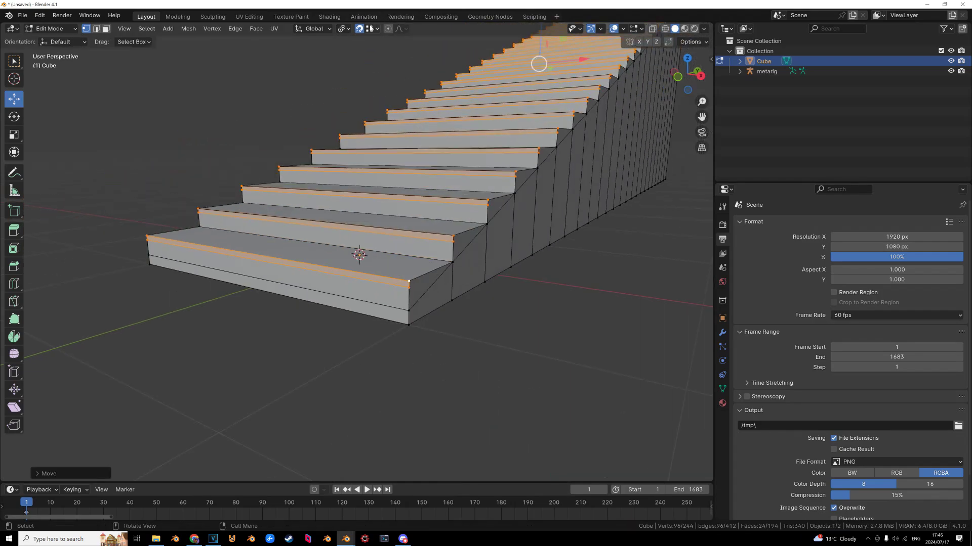
Extrude the selected strips about 0.022 m along their normals, out from the treads' front edges.
{"action": "middle_click_drag", "start_coordinate": [359, 32], "coordinate": [474, 223]}
{"action": "key", "text": "g"}
{"action": "key", "text": "z"}
{"action": "key", "text": "z"}
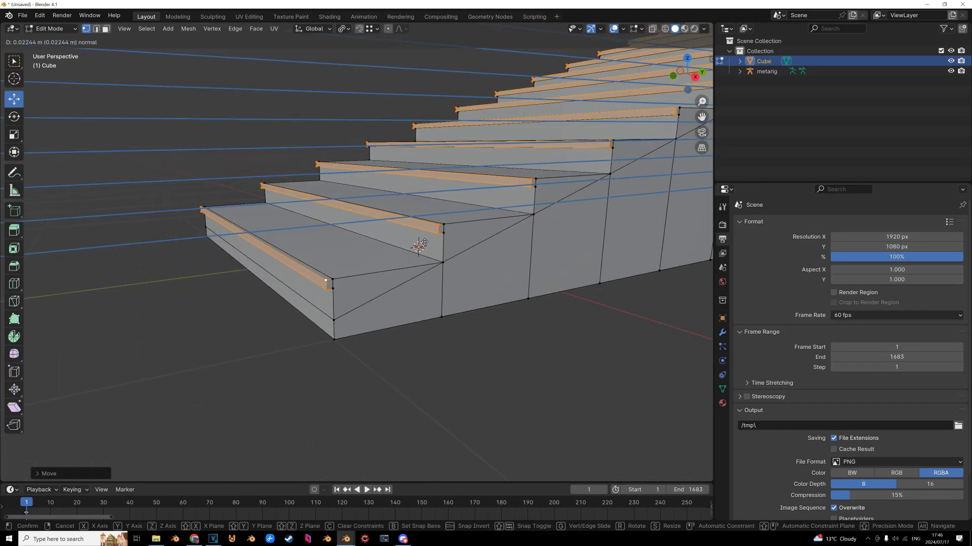
{"action": "left_click", "coordinate": [420, 243]}
Move the extruded strip faces about 0.014 m along Y, back towards the risers.
{"action": "scroll", "coordinate": [418, 244], "scroll_direction": "up", "scroll_amount": 2}
{"action": "middle_click_drag", "start_coordinate": [417, 244], "coordinate": [438, 241]}
{"action": "key", "text": "g"}
{"action": "key", "text": "y"}
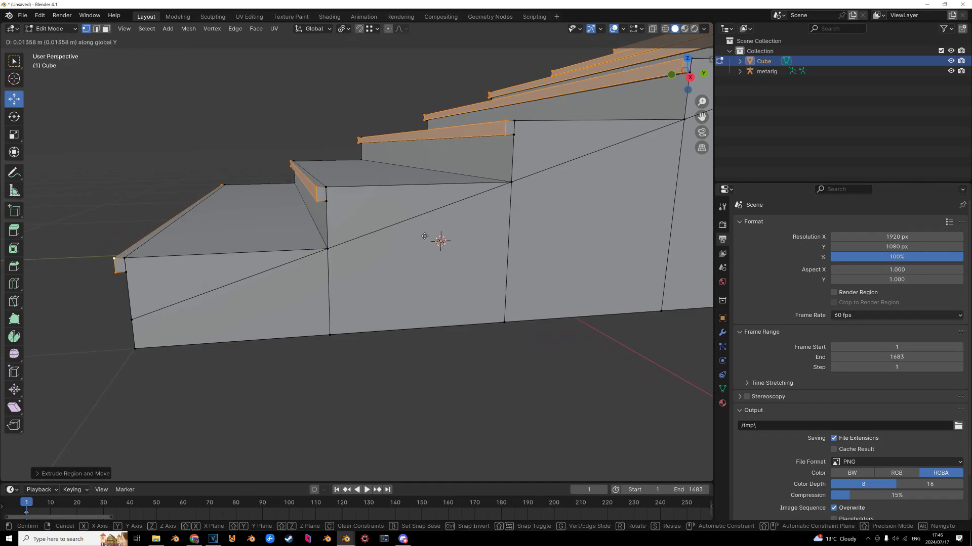
{"action": "left_click", "coordinate": [424, 235]}
Bevel the strips' front edges about 0.007 m with 2 segments and return to Object Mode.
{"action": "mouse_move", "coordinate": [418, 228]}
{"action": "middle_mouse_down"}
{"action": "mouse_move", "coordinate": [384, 228]}
{"action": "mouse_move", "coordinate": [409, 228]}
{"action": "middle_mouse_up"}
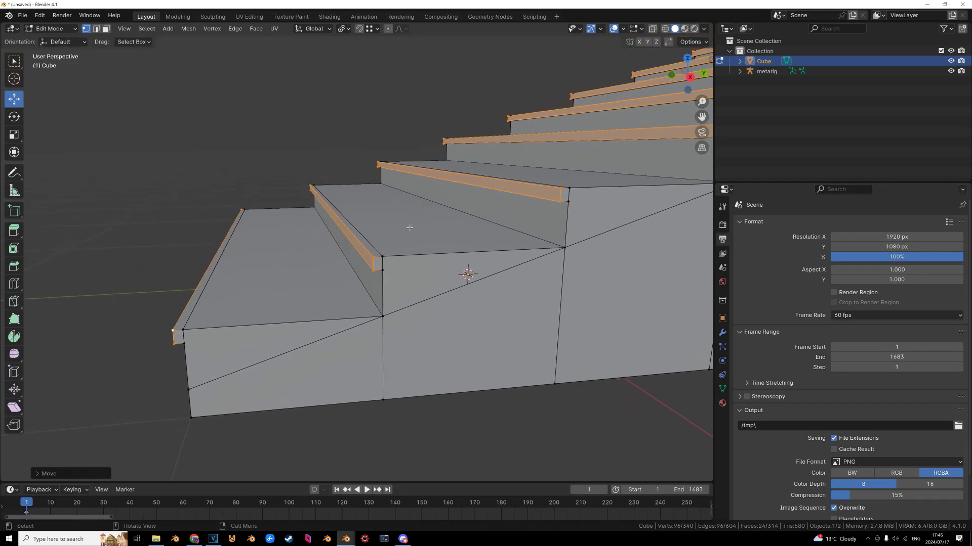
{"action": "key", "text": "ctrl+b"}
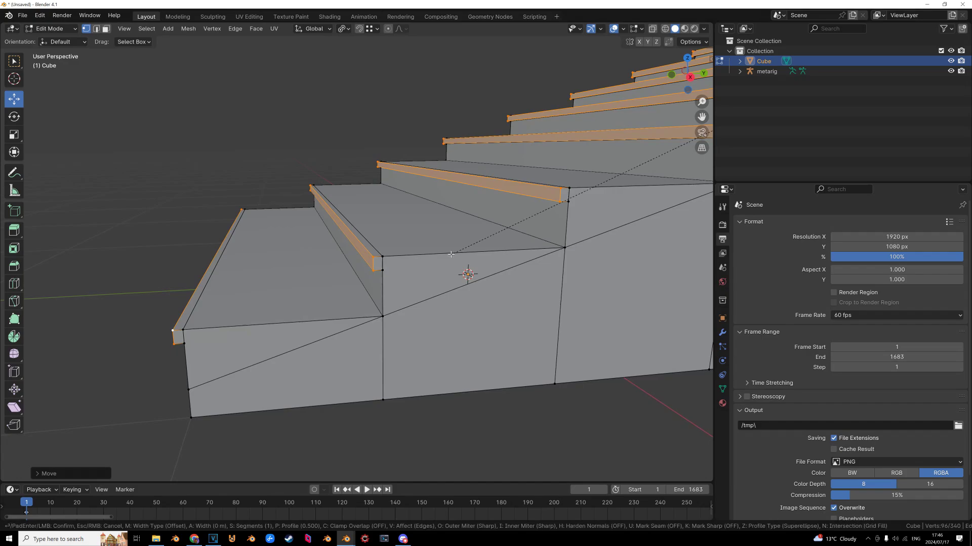
{"action": "scroll", "coordinate": [444, 257], "scroll_direction": "up", "scroll_amount": 1}
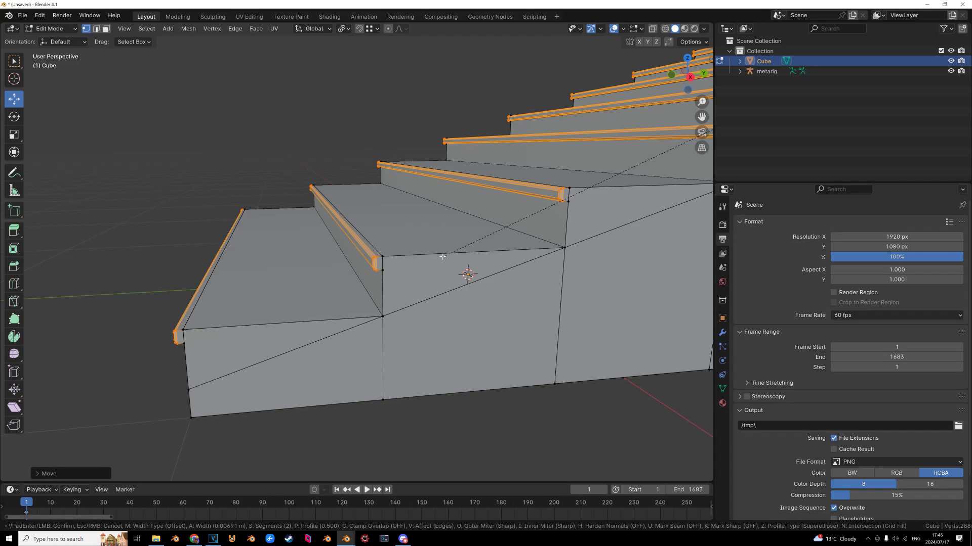
{"action": "left_click", "coordinate": [442, 257]}
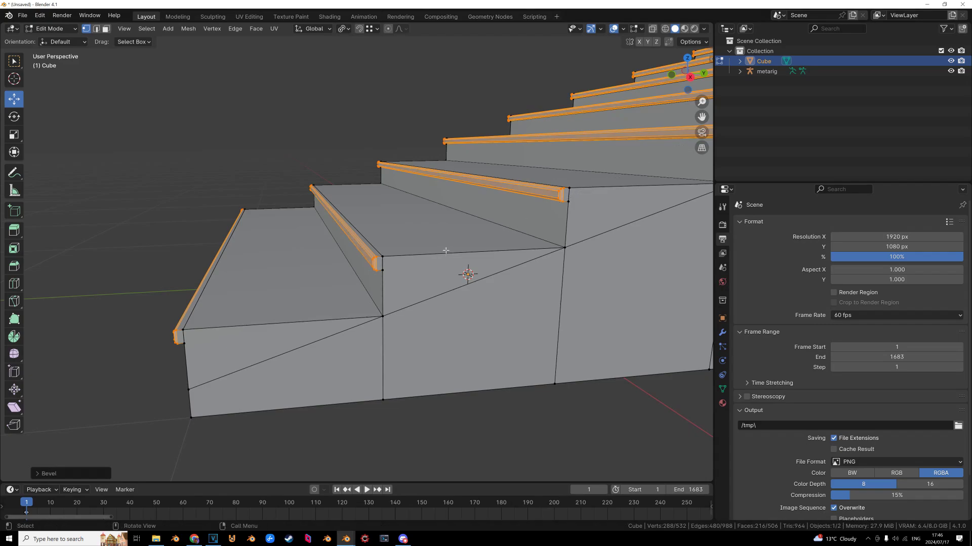
{"action": "key", "text": "Tab"}
{"action": "middle_click_drag", "start_coordinate": [445, 252], "coordinate": [425, 276]}
{"action": "scroll", "coordinate": [463, 255], "scroll_direction": "down", "scroll_amount": 6}
{"action": "scroll", "coordinate": [425, 276], "scroll_direction": "up", "scroll_amount": 3}
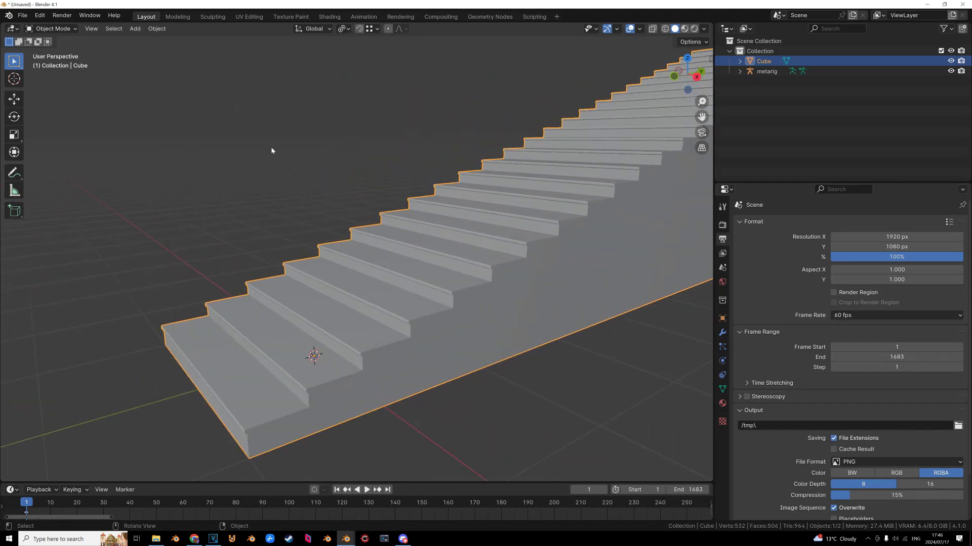
Set up the Shading workspace with the 3D viewport extended over the file browser and the image editor changed to a UV Editor.
{"action": "left_click", "coordinate": [330, 17]}
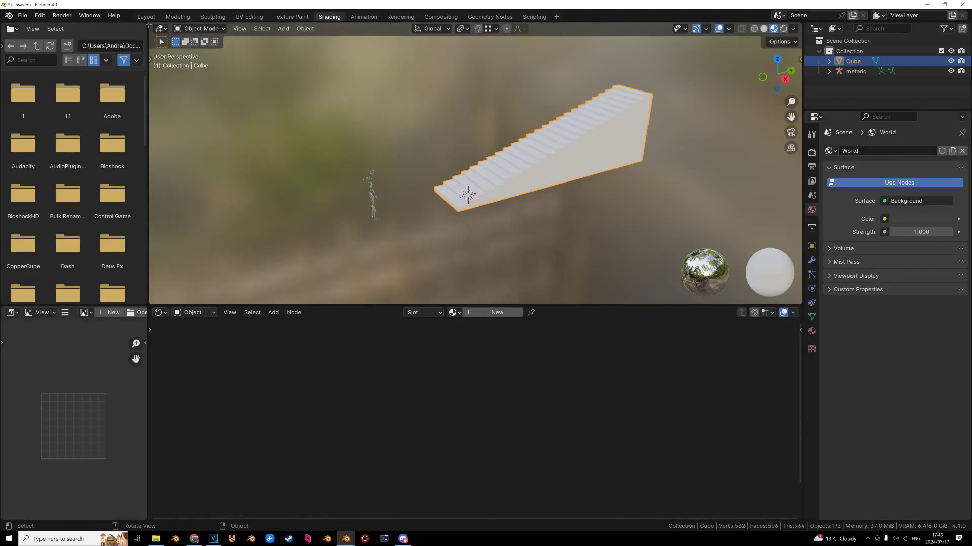
{"action": "left_click_drag", "start_coordinate": [149, 24], "coordinate": [133, 32]}
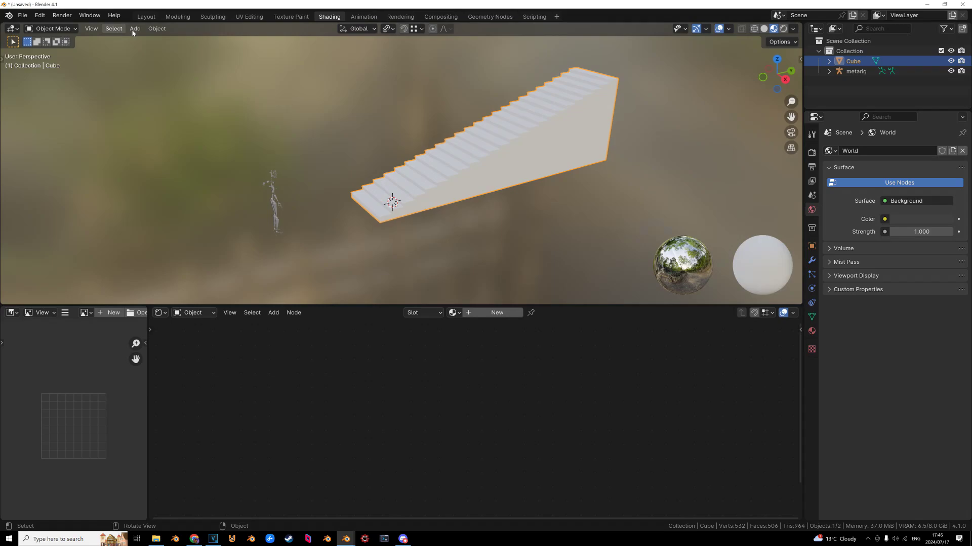
{"action": "left_click", "coordinate": [13, 312]}
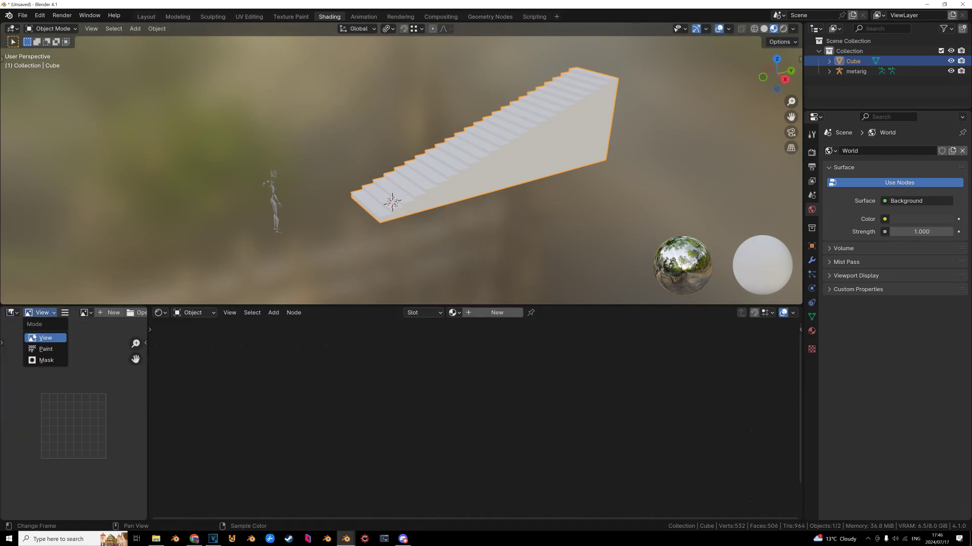
{"action": "left_click", "coordinate": [11, 312]}
{"action": "left_click", "coordinate": [32, 364]}
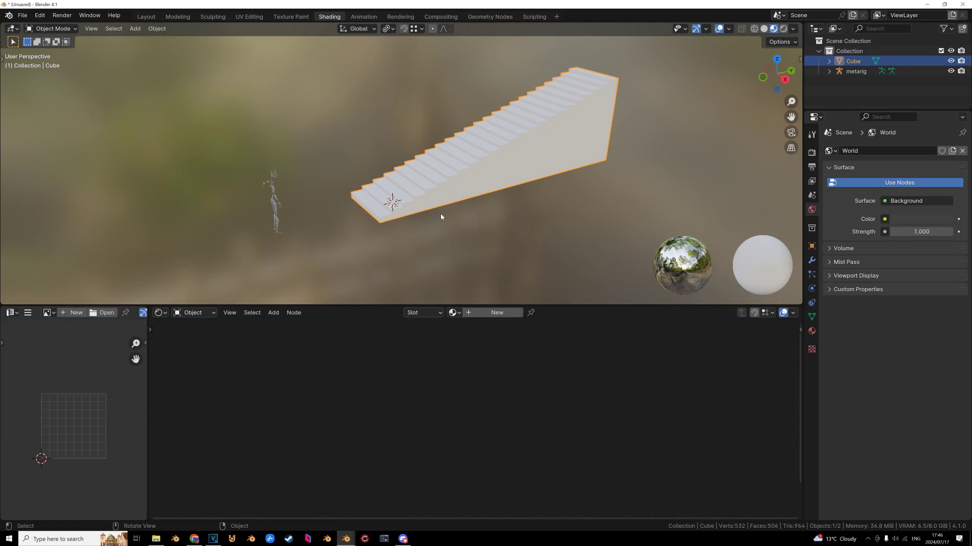
Add a new material to the staircase and show its material properties.
{"action": "middle_click_drag", "start_coordinate": [445, 215], "coordinate": [423, 215]}
{"action": "scroll", "coordinate": [423, 215], "scroll_direction": "up", "scroll_amount": 4}
{"action": "key", "text": "g"}
{"action": "right_click", "coordinate": [489, 276]}
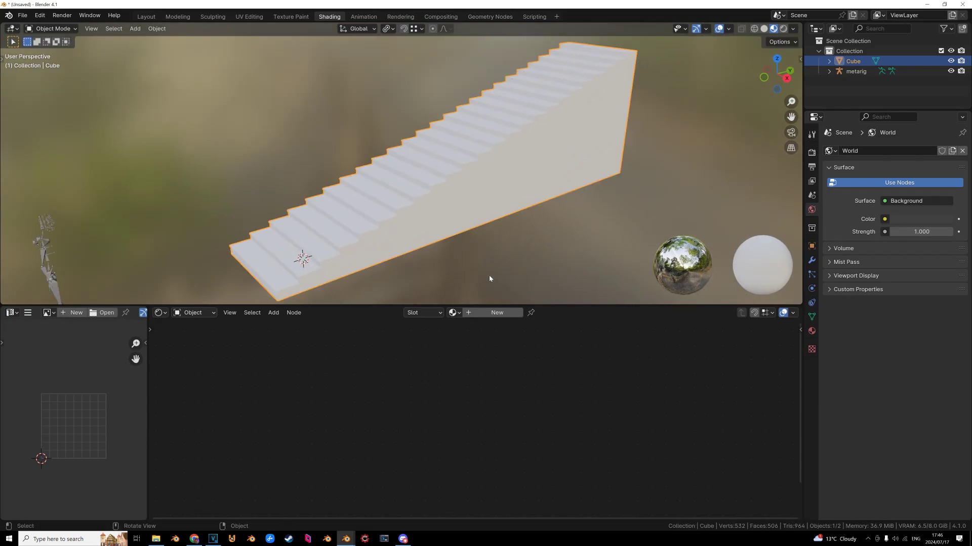
{"action": "left_click", "coordinate": [489, 312]}
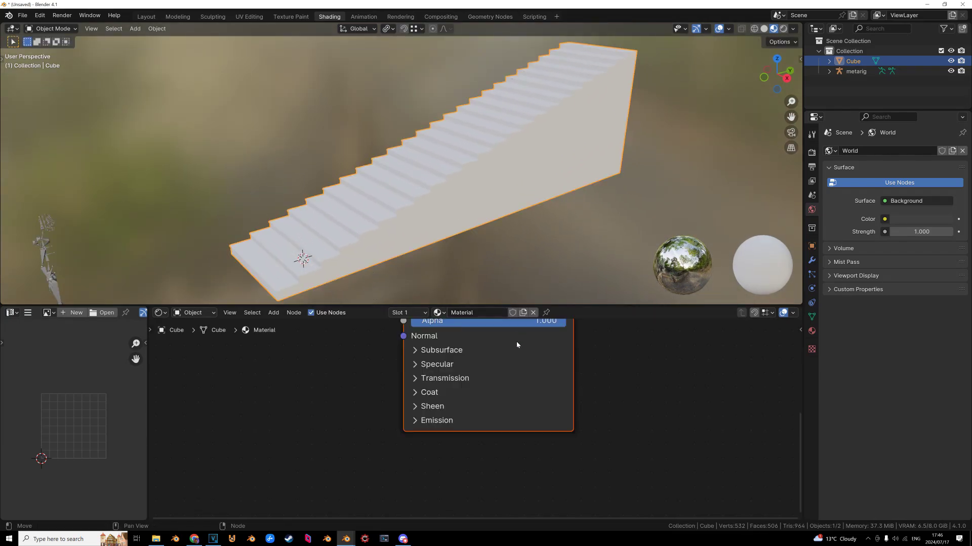
{"action": "left_click", "coordinate": [811, 331]}
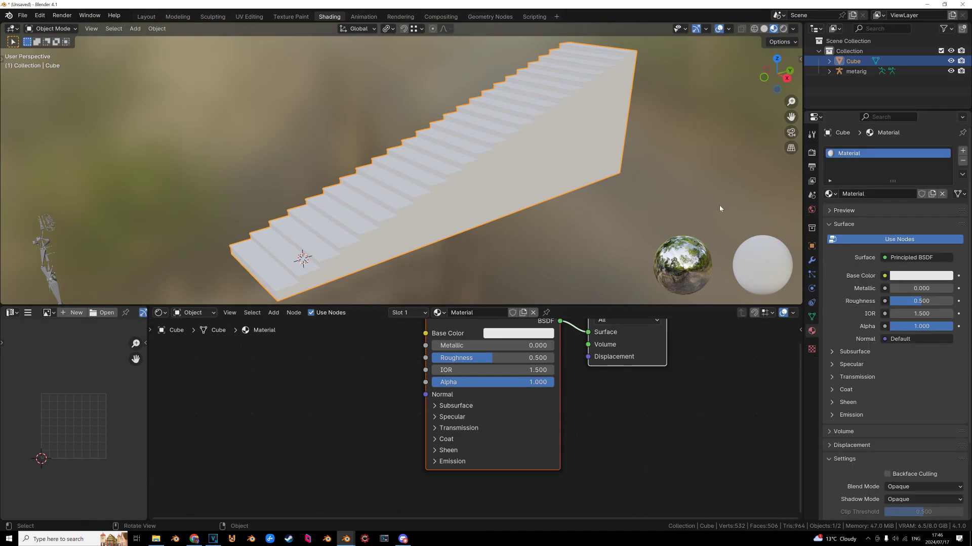
{"action": "middle_click_drag", "start_coordinate": [509, 351], "coordinate": [509, 375]}
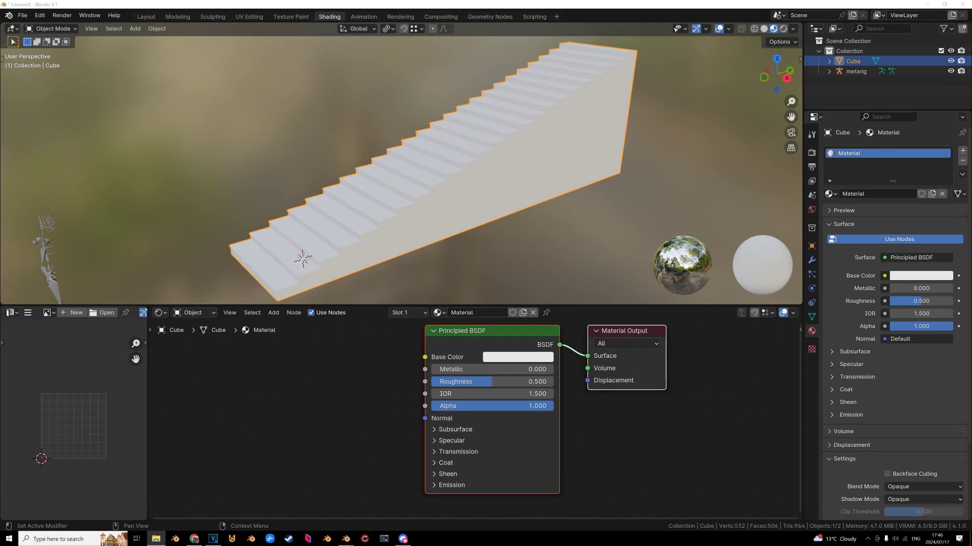
Look over the wood texture maps in the Planks036B_2K-JPG folder in File Explorer.
{"action": "left_click_drag", "start_coordinate": [971, 334], "coordinate": [457, 0]}
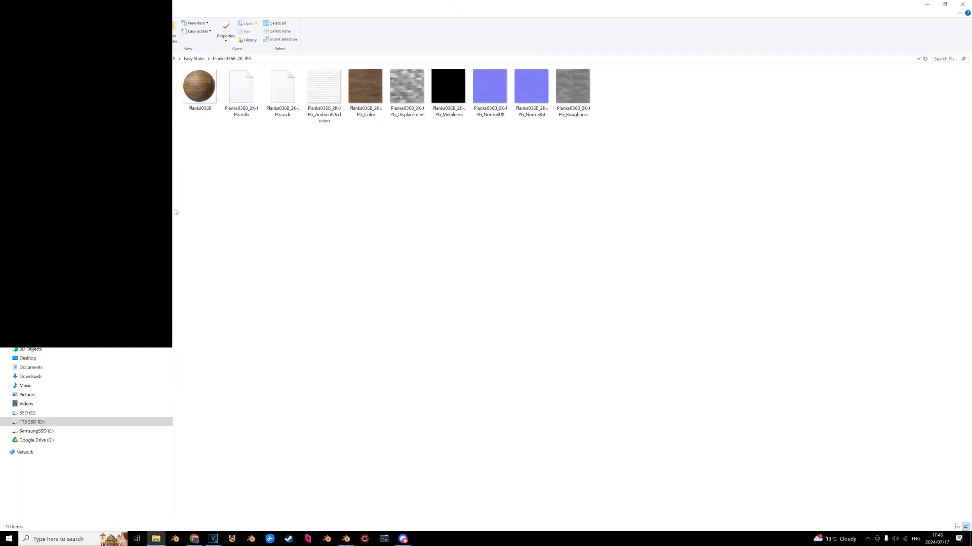
{"action": "left_click_drag", "start_coordinate": [174, 208], "coordinate": [120, 207]}
{"action": "mouse_move", "coordinate": [327, 3]}
{"action": "left_mouse_down"}
{"action": "mouse_move", "coordinate": [935, 363]}
{"action": "mouse_move", "coordinate": [971, 354]}
{"action": "left_mouse_up"}
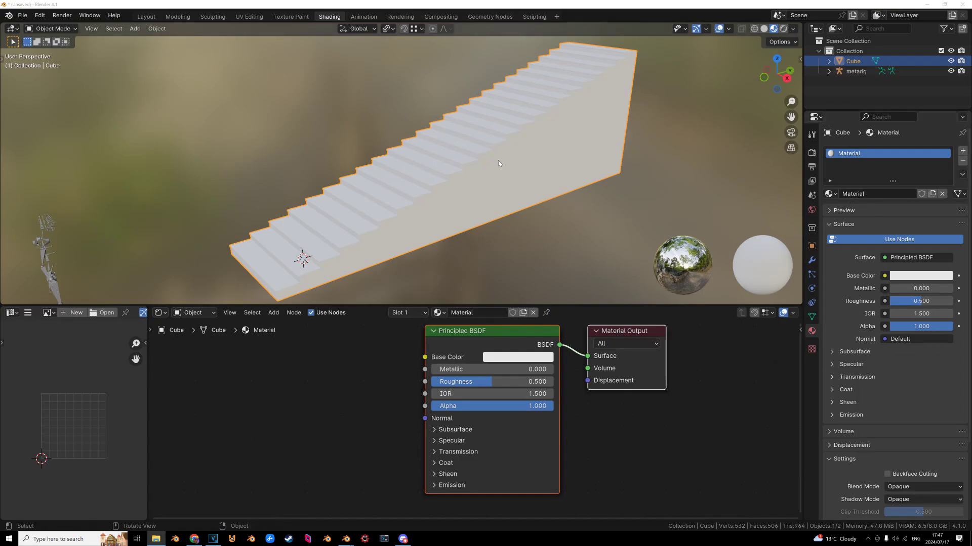
Enlarge the Shader Editor and show the Node Wrangler tools for the Principled BSDF node.
{"action": "middle_click_drag", "start_coordinate": [498, 160], "coordinate": [654, 150]}
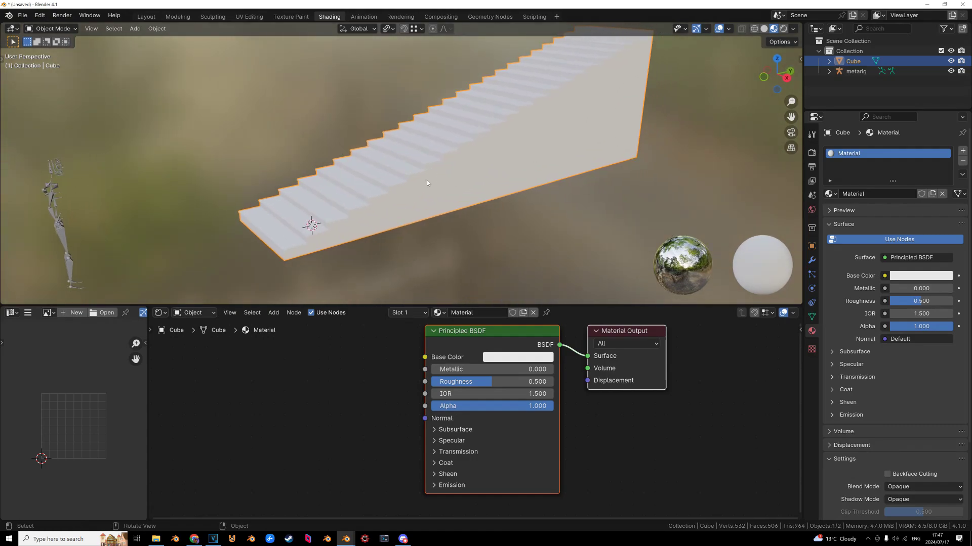
{"action": "middle_click_drag", "start_coordinate": [450, 340], "coordinate": [488, 340]}
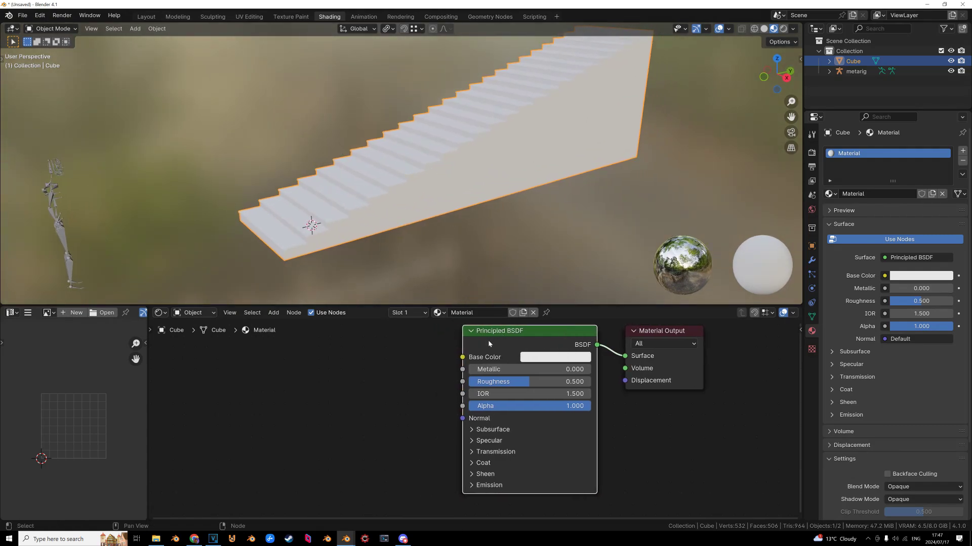
{"action": "left_click_drag", "start_coordinate": [495, 307], "coordinate": [499, 211]}
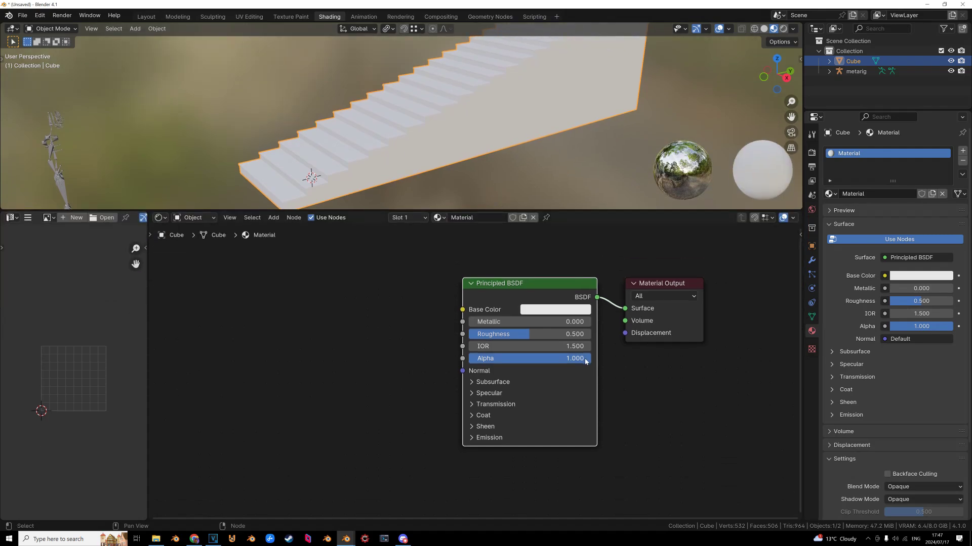
{"action": "key", "text": "n"}
{"action": "key", "text": "n"}
{"action": "key", "text": "n"}
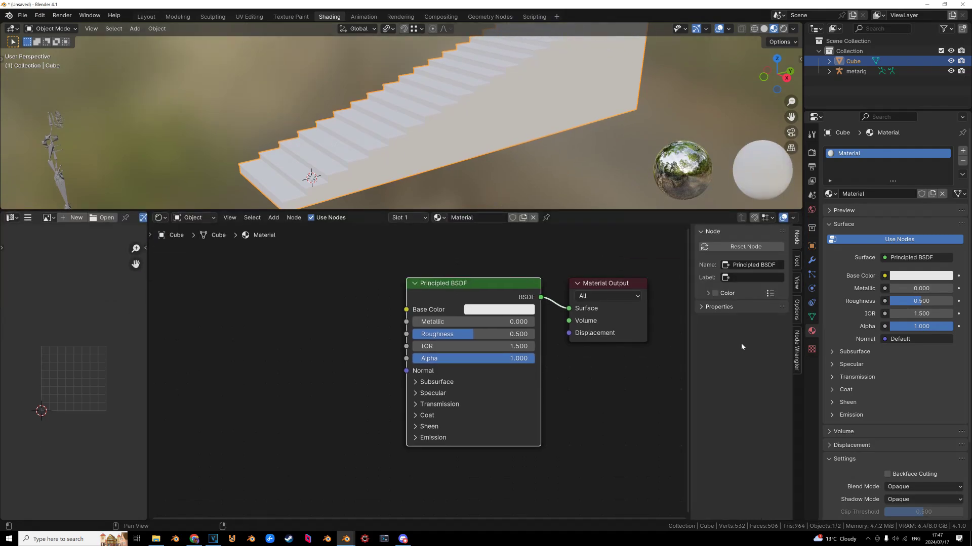
{"action": "left_click", "coordinate": [797, 354]}
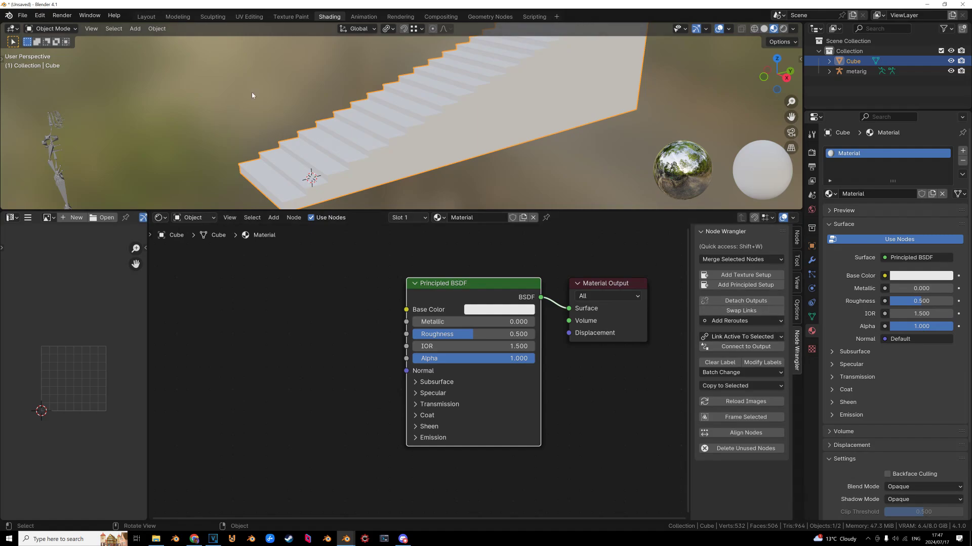
Search the add-on preferences for "node" and check the Node Wrangler add-on's entry.
{"action": "left_click", "coordinate": [39, 15]}
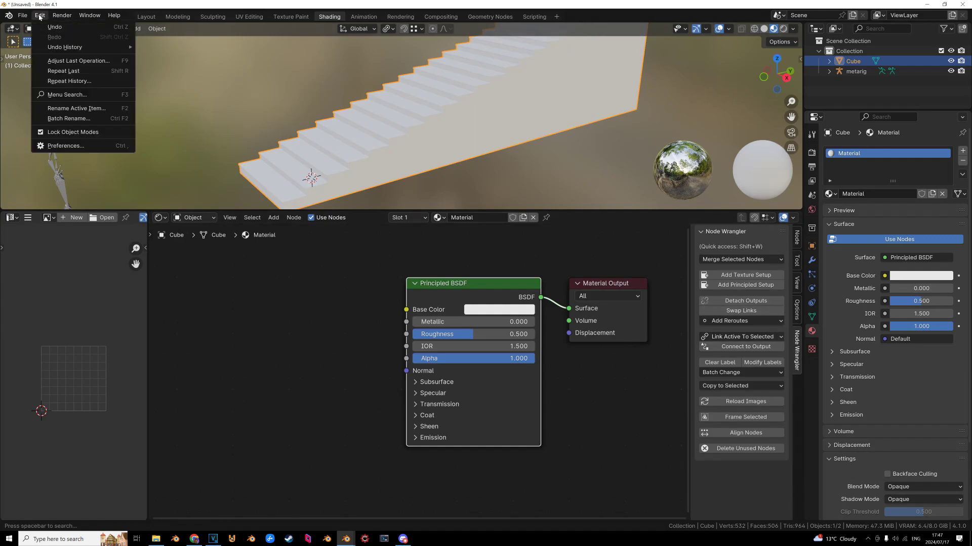
{"action": "left_click", "coordinate": [80, 145]}
{"action": "left_click", "coordinate": [286, 32]}
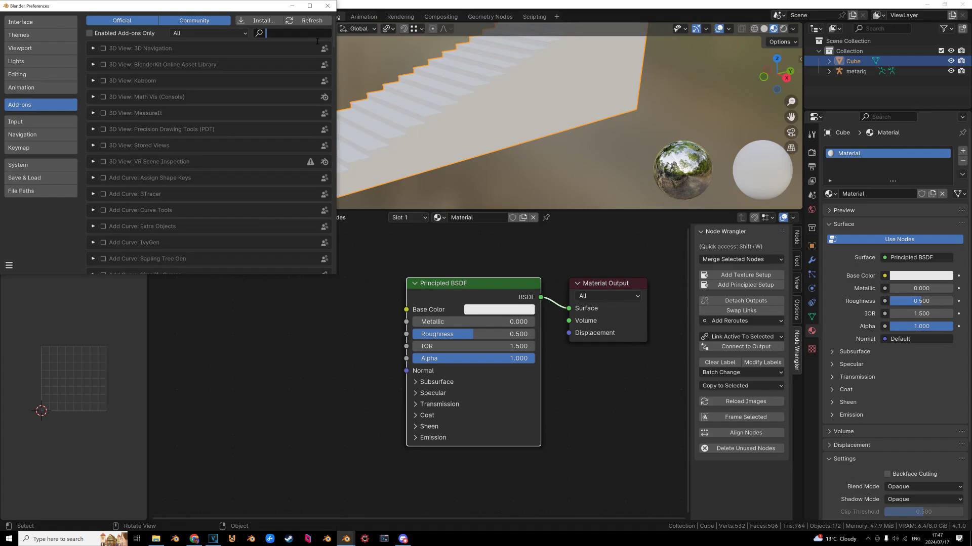
{"action": "type", "text": "node"}
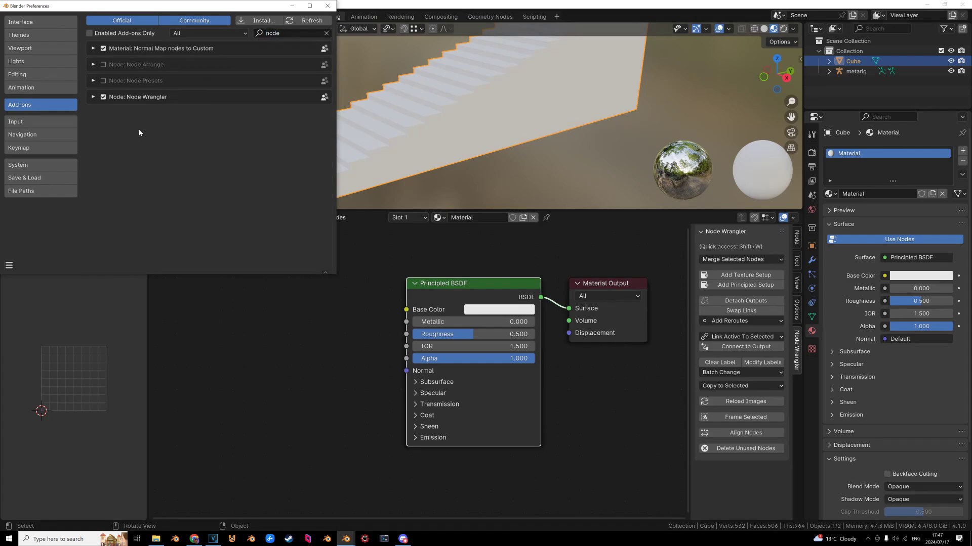
{"action": "left_click", "coordinate": [93, 97]}
{"action": "left_click", "coordinate": [92, 97]}
{"action": "left_click", "coordinate": [327, 6]}
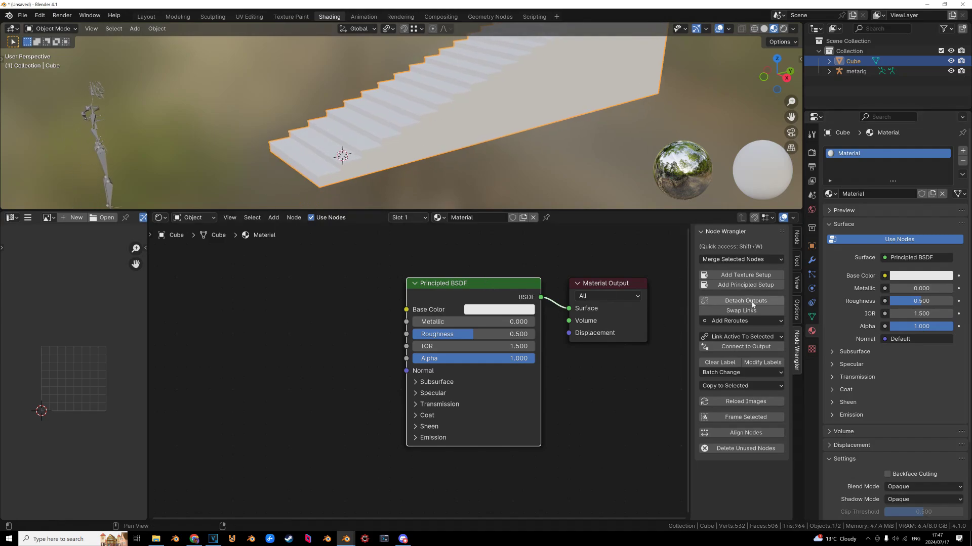
Add a Principled texture setup from the Planks036B_2K-JPG Color, Roughness and NormalGL maps to the staircase's Principled BSDF.
{"action": "left_click", "coordinate": [740, 286]}
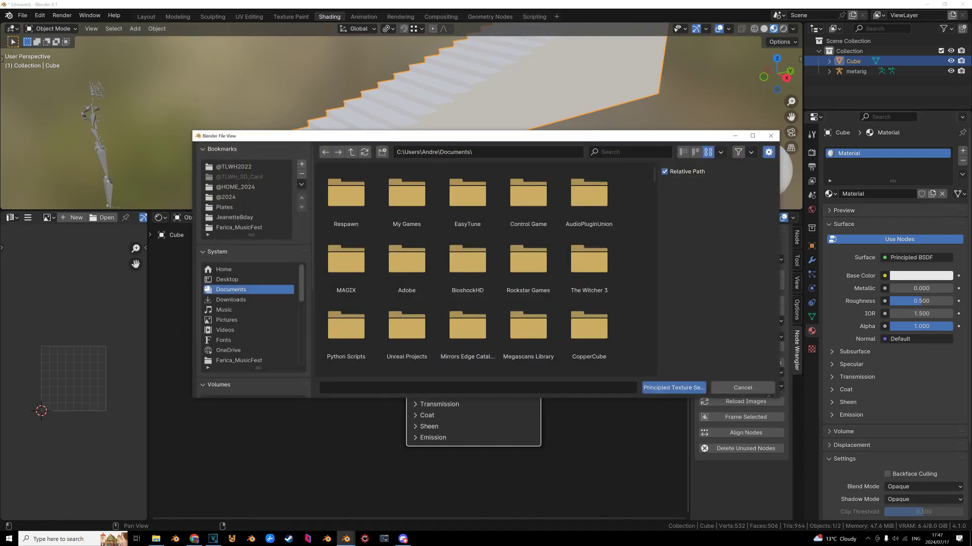
{"action": "left_click_drag", "start_coordinate": [971, 236], "coordinate": [851, 237]}
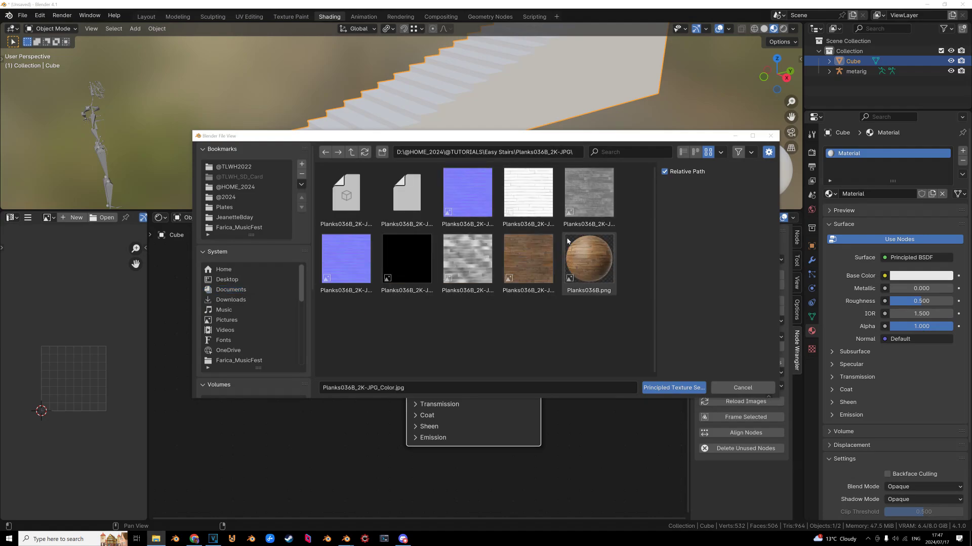
{"action": "left_click", "coordinate": [538, 258]}
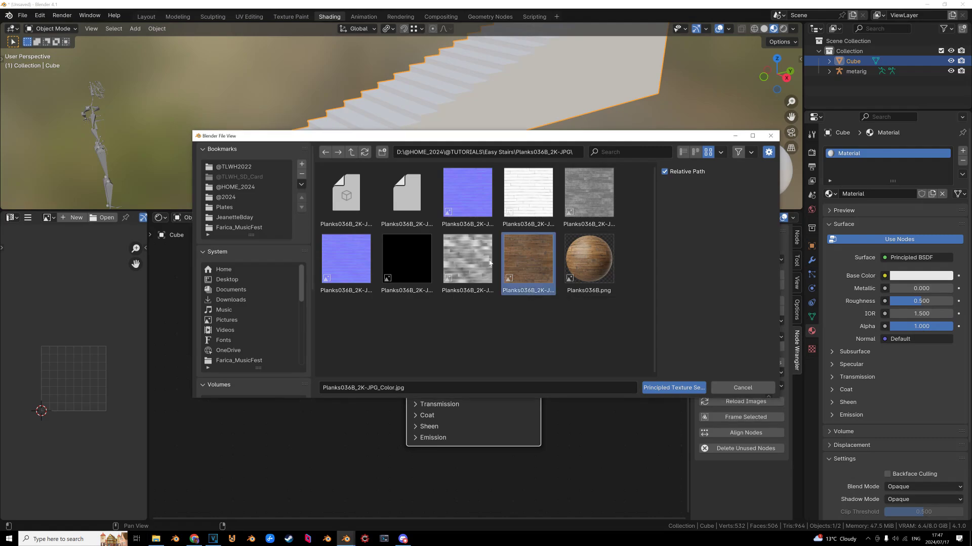
{"action": "left_click", "coordinate": [481, 194], "text": "shift"}
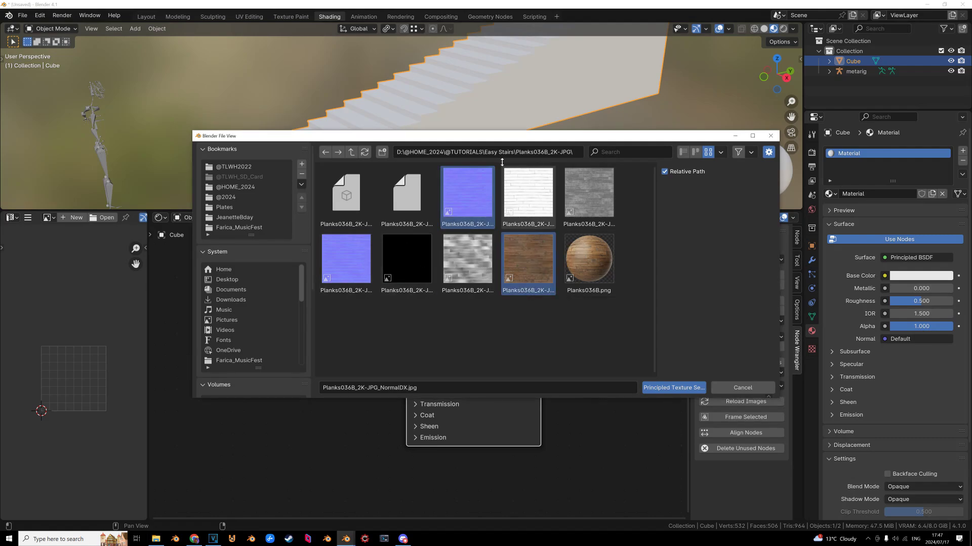
{"action": "left_click", "coordinate": [684, 151]}
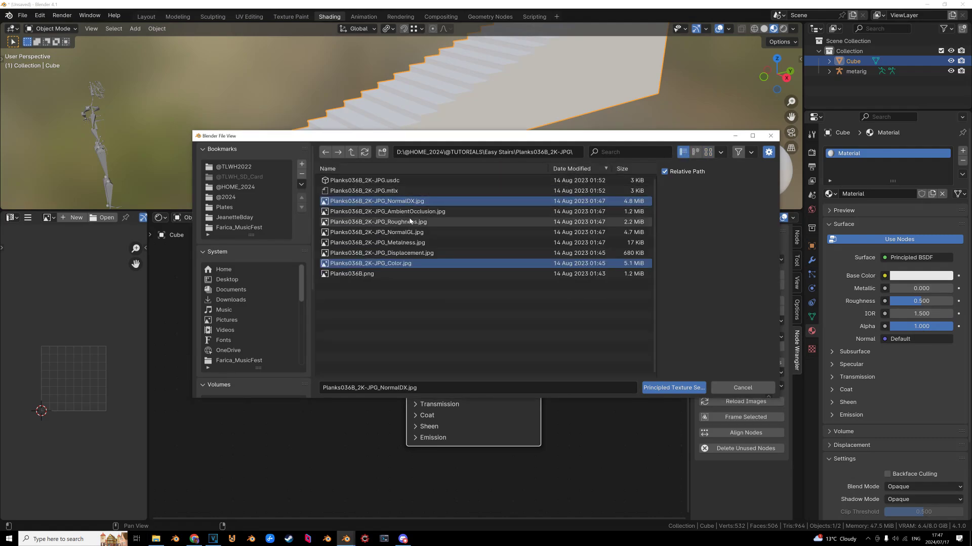
{"action": "left_click", "coordinate": [398, 202], "text": "ctrl"}
{"action": "left_click", "coordinate": [418, 234], "text": "shift"}
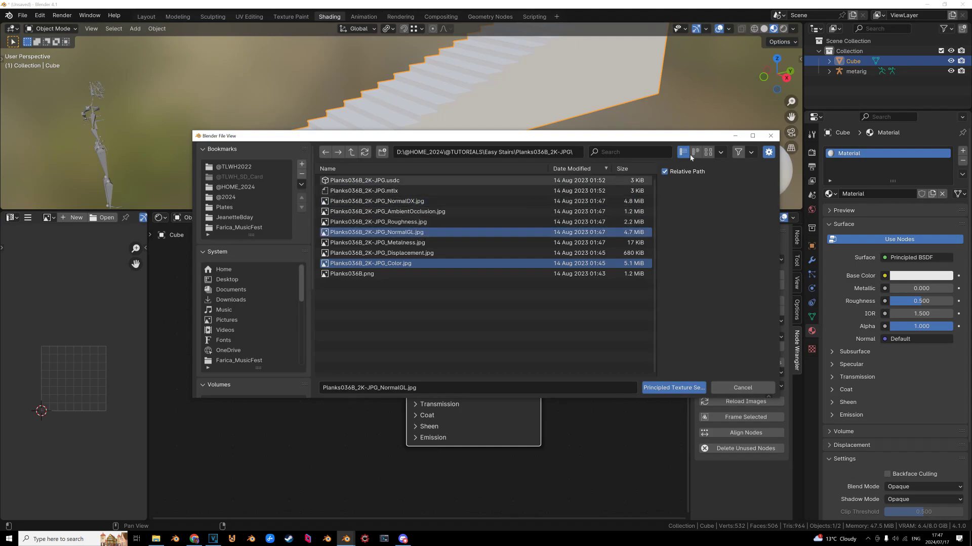
{"action": "left_click", "coordinate": [708, 152]}
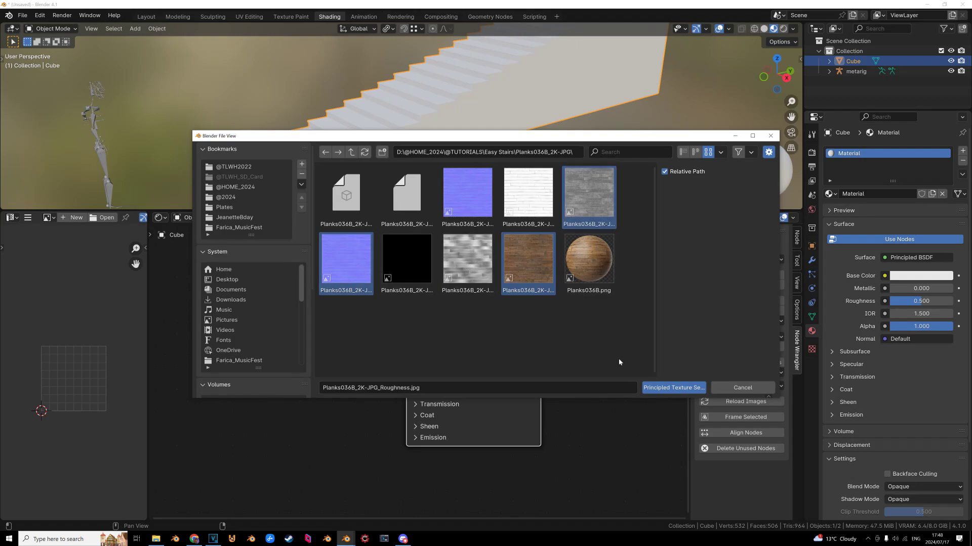
{"action": "left_click", "coordinate": [656, 388]}
{"action": "scroll", "coordinate": [504, 130], "scroll_direction": "down", "scroll_amount": 2}
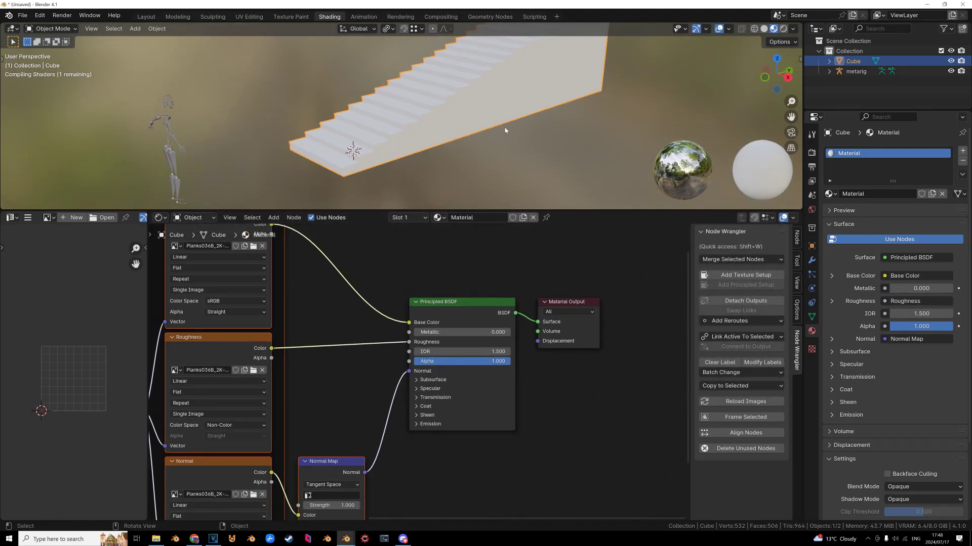
{"action": "scroll", "coordinate": [490, 129], "scroll_direction": "up", "scroll_amount": 4}
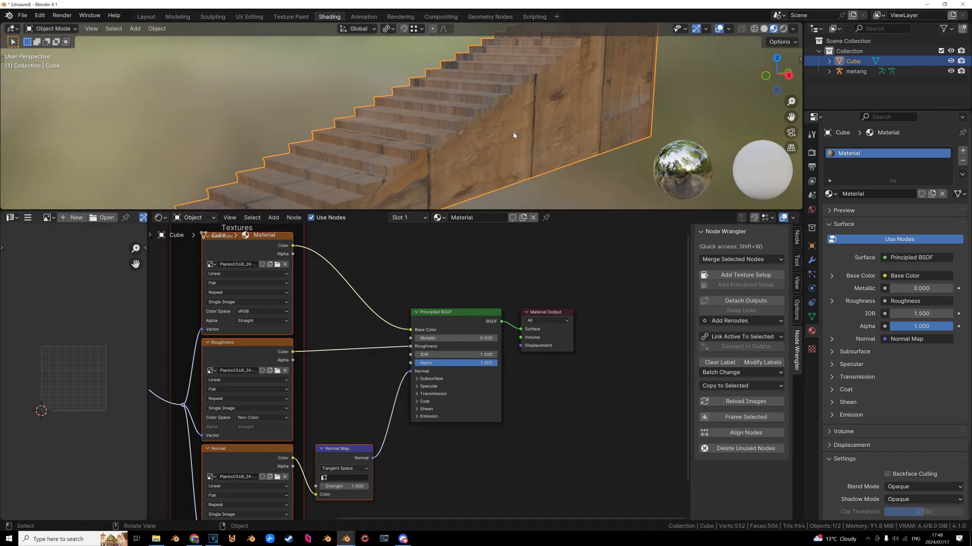
Unwrap the staircase's entire mesh with Cube Projection and widen the UV editor to show the whole layout.
{"action": "key", "text": "Tab"}
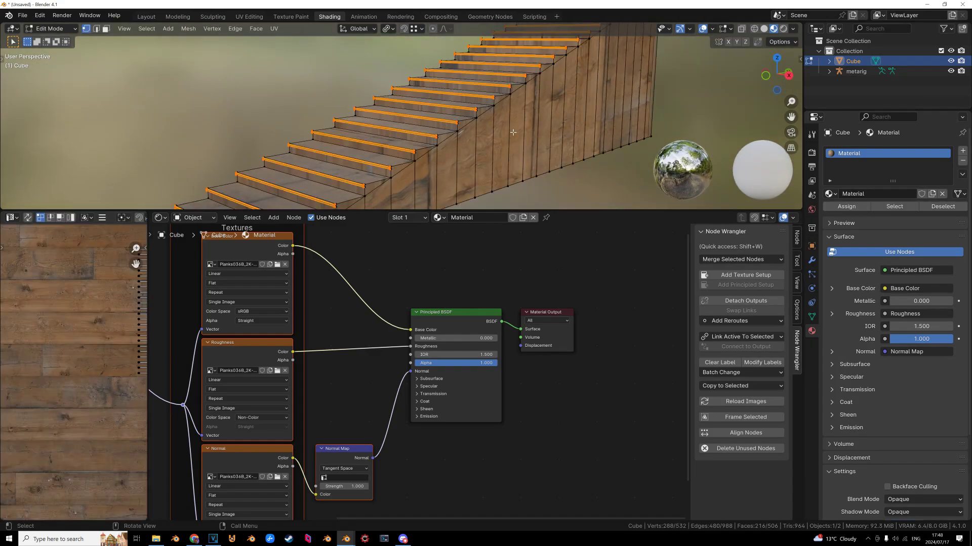
{"action": "key", "text": "a"}
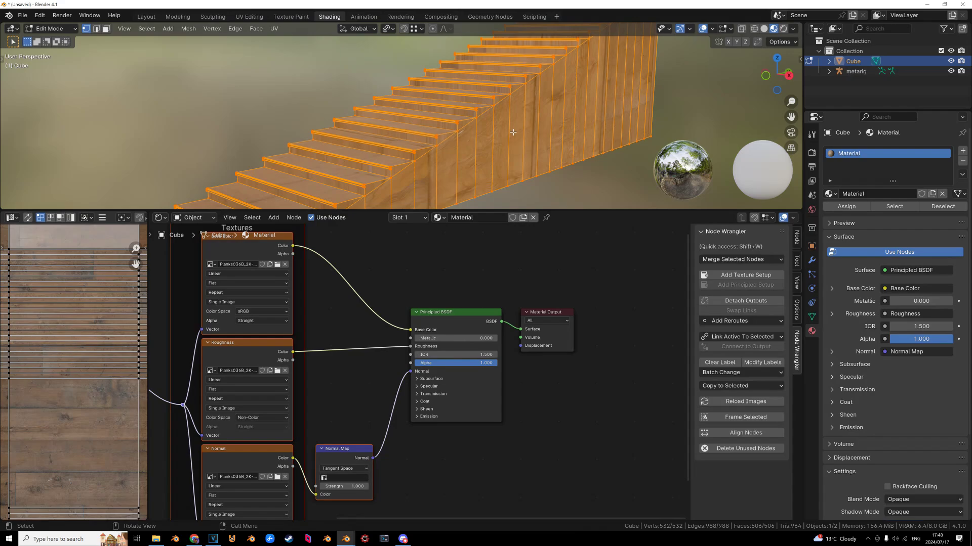
{"action": "key", "text": "u"}
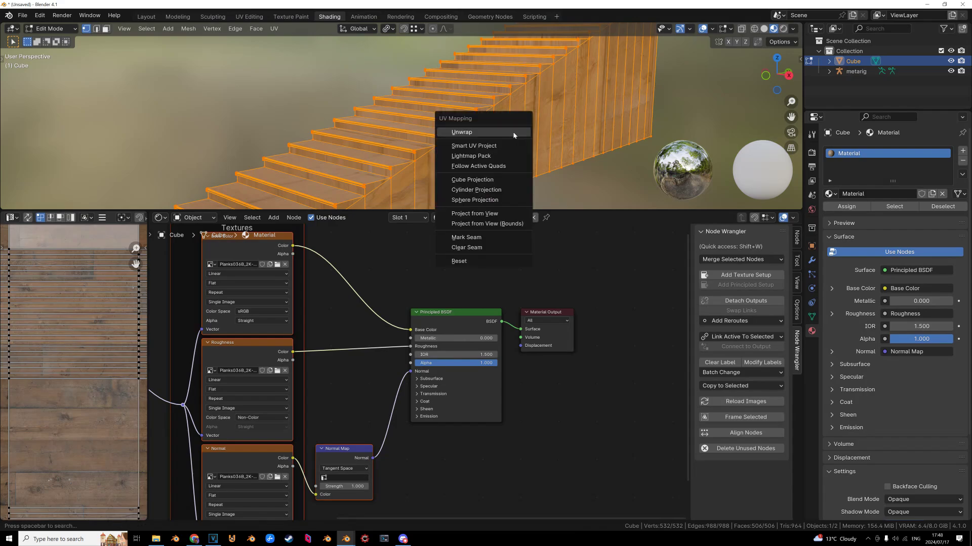
{"action": "left_click", "coordinate": [478, 181]}
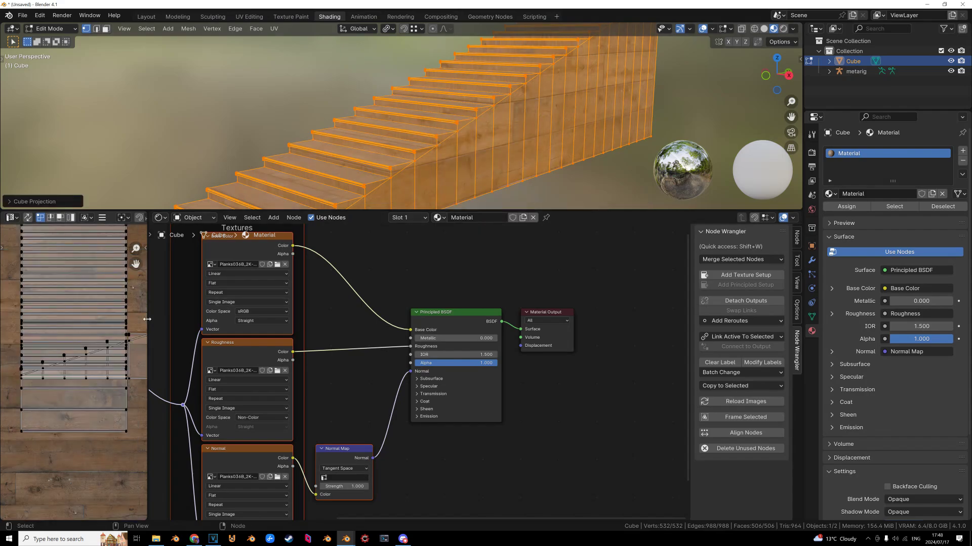
{"action": "left_click_drag", "start_coordinate": [148, 319], "coordinate": [338, 327]}
{"action": "scroll", "coordinate": [299, 328], "scroll_direction": "down", "scroll_amount": 5}
{"action": "scroll", "coordinate": [299, 331], "scroll_direction": "down", "scroll_amount": 1}
{"action": "scroll", "coordinate": [404, 142], "scroll_direction": "down", "scroll_amount": 2}
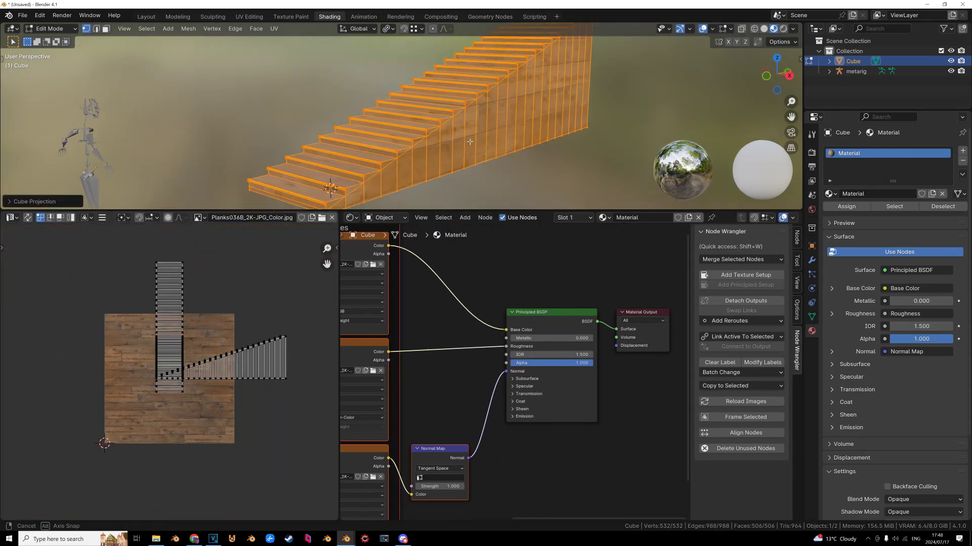
Scale all of the staircase's UVs up by about 2.45 to make the wood planks smaller.
{"action": "key", "text": "Tab"}
{"action": "middle_click_drag", "start_coordinate": [453, 114], "coordinate": [423, 112]}
{"action": "scroll", "coordinate": [464, 132], "scroll_direction": "up", "scroll_amount": 2}
{"action": "scroll", "coordinate": [423, 196], "scroll_direction": "up", "scroll_amount": 2}
{"action": "key", "text": "Tab"}
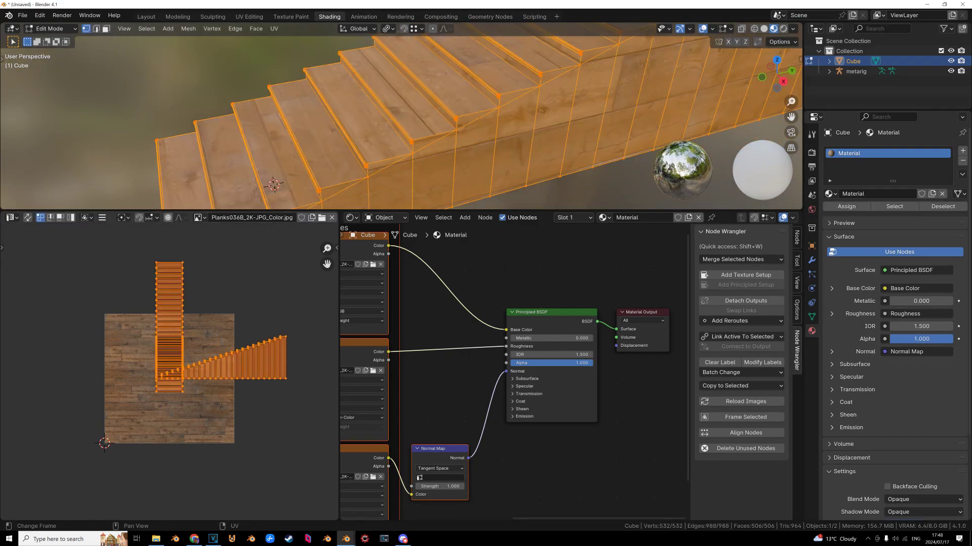
{"action": "key", "text": "s"}
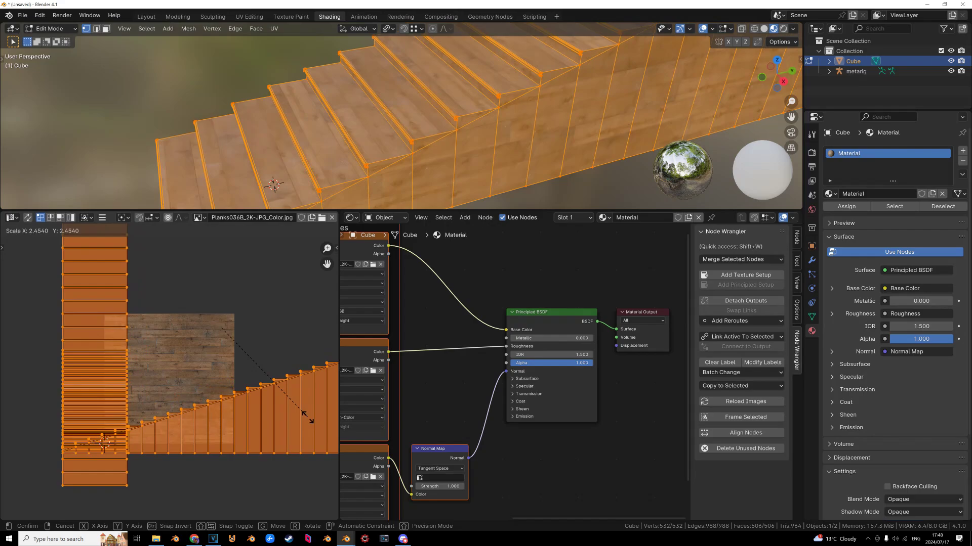
{"action": "left_click", "coordinate": [307, 417]}
Enlarge the staircase's UVs again by a factor of about 1.7 and return to Object Mode.
{"action": "middle_click_drag", "start_coordinate": [304, 147], "coordinate": [304, 167]}
{"action": "middle_click_drag", "start_coordinate": [303, 167], "coordinate": [382, 104], "text": "shift"}
{"action": "scroll", "coordinate": [382, 103], "scroll_direction": "up", "scroll_amount": 2}
{"action": "key", "text": "s"}
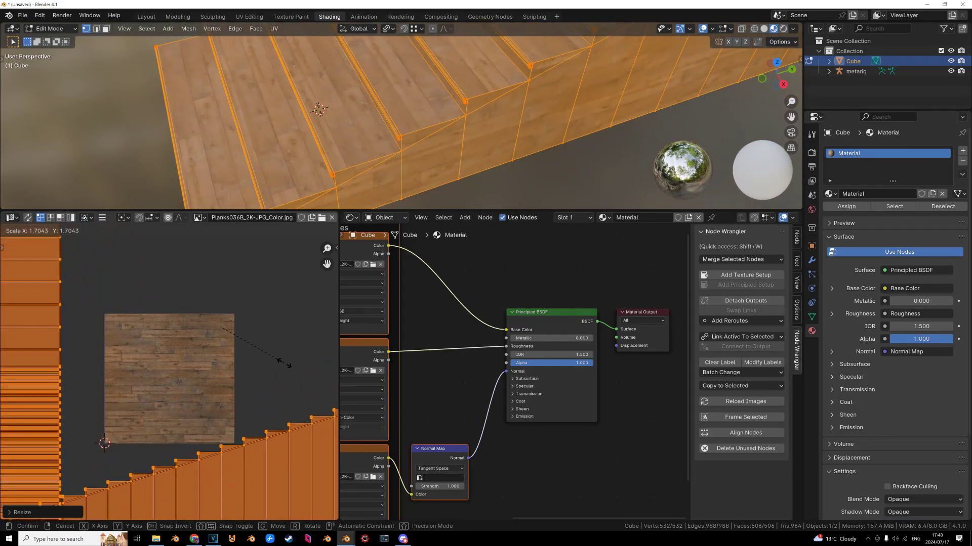
{"action": "left_click", "coordinate": [286, 366]}
{"action": "key", "text": "Tab"}
{"action": "middle_click_drag", "start_coordinate": [355, 148], "coordinate": [484, 108]}
Enable EEVEE ambient occlusion with a distance of 1.18 m, and turn off Bent Normals and Bounces Approximation.
{"action": "left_click", "coordinate": [812, 153]}
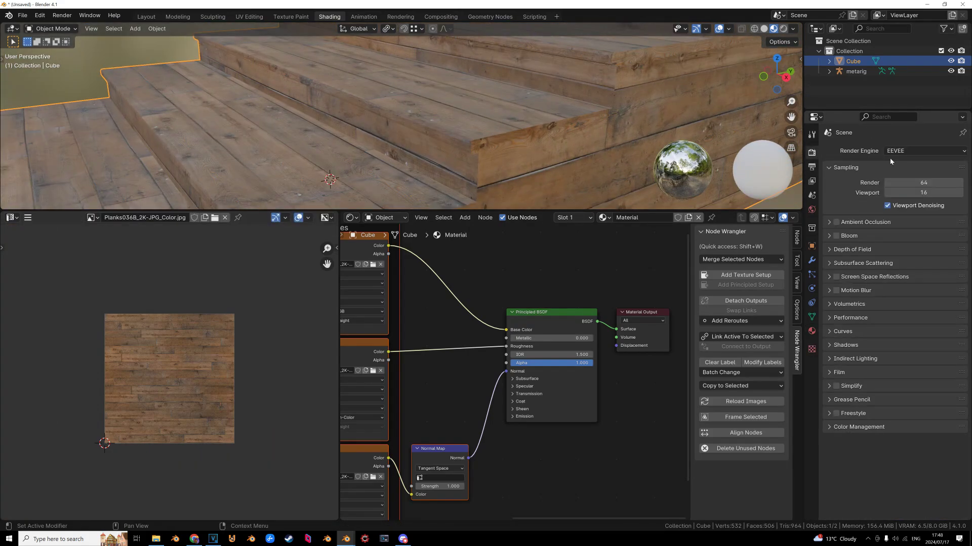
{"action": "left_click", "coordinate": [836, 222]}
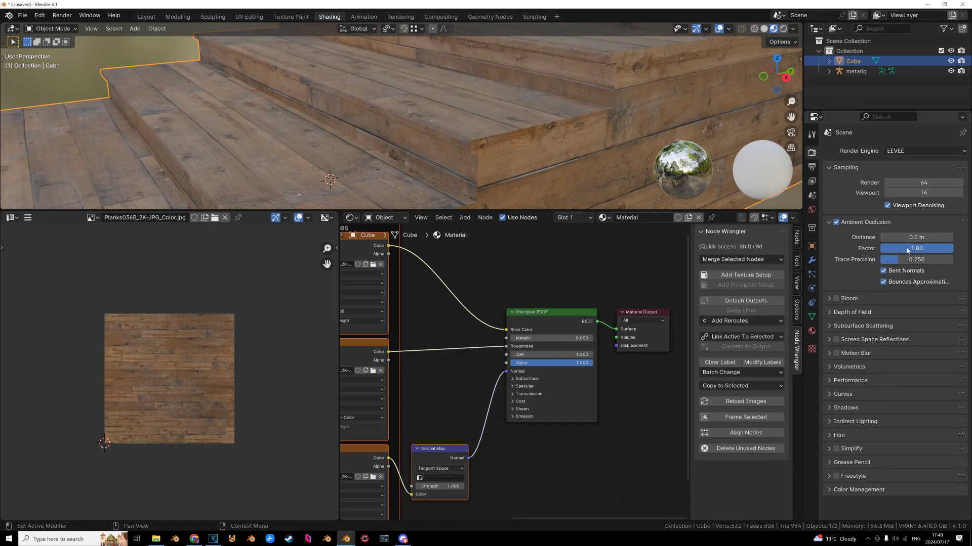
{"action": "left_click", "coordinate": [884, 270]}
{"action": "left_click", "coordinate": [884, 282]}
{"action": "left_click_drag", "start_coordinate": [898, 237], "coordinate": [949, 237]}
Edit the staircase mesh in face selection mode and select only the lowest face of its side wall.
{"action": "scroll", "coordinate": [446, 114], "scroll_direction": "down", "scroll_amount": 2}
{"action": "middle_click_drag", "start_coordinate": [445, 114], "coordinate": [433, 154]}
{"action": "key", "text": "Tab"}
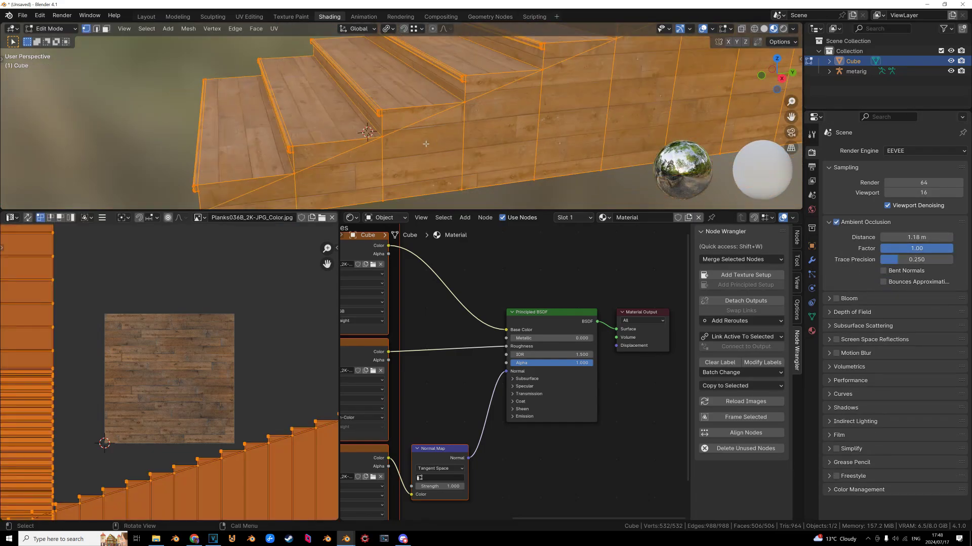
{"action": "key", "text": "alt+a"}
{"action": "left_click", "coordinate": [461, 174]}
{"action": "key", "text": "ctrl+l"}
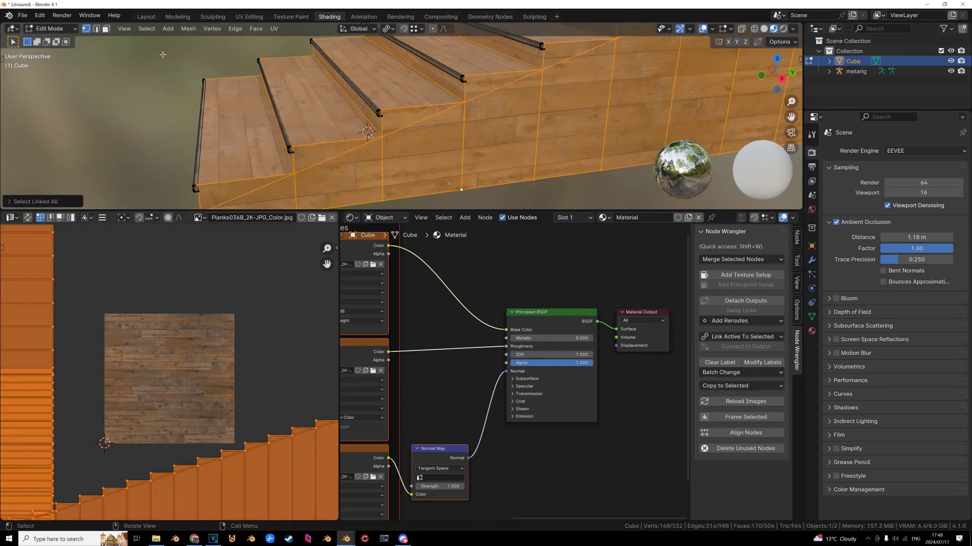
{"action": "left_click", "coordinate": [107, 29]}
{"action": "middle_click_drag", "start_coordinate": [278, 197], "coordinate": [258, 152], "text": "shift"}
{"action": "left_click", "coordinate": [258, 152]}
Select the connected faces from the narrow front face below the first step along the side wall to its tallest rear face.
{"action": "scroll", "coordinate": [258, 152], "scroll_direction": "down", "scroll_amount": 3}
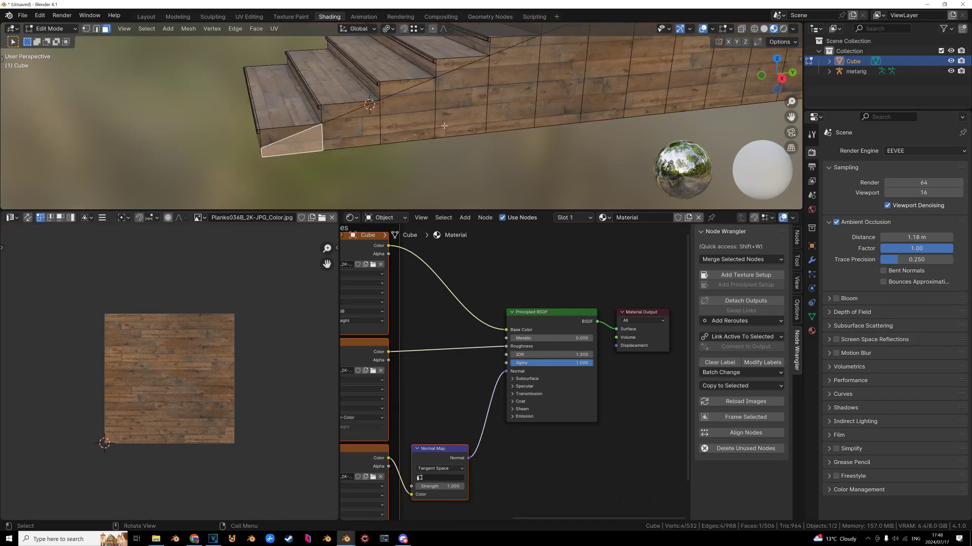
{"action": "middle_click_drag", "start_coordinate": [472, 122], "coordinate": [299, 151], "text": "shift"}
{"action": "scroll", "coordinate": [521, 104], "scroll_direction": "down", "scroll_amount": 4}
{"action": "middle_click_drag", "start_coordinate": [564, 89], "coordinate": [432, 137], "text": "shift"}
{"action": "middle_click_drag", "start_coordinate": [192, 197], "coordinate": [314, 96], "text": "shift"}
{"action": "scroll", "coordinate": [314, 96], "scroll_direction": "up", "scroll_amount": 6}
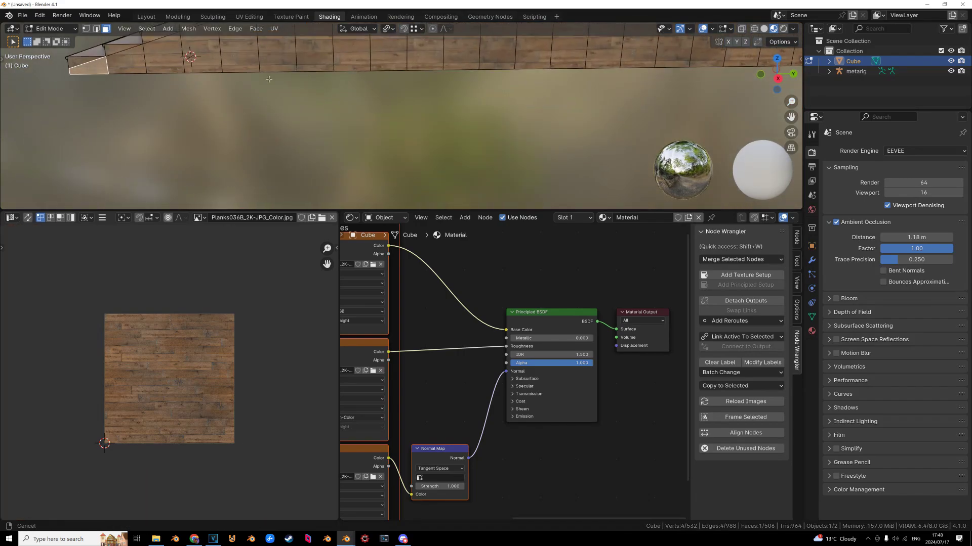
{"action": "middle_click_drag", "start_coordinate": [123, 85], "coordinate": [545, 107], "text": "shift"}
{"action": "left_click", "coordinate": [405, 155]}
{"action": "scroll", "coordinate": [492, 149], "scroll_direction": "down", "scroll_amount": 5}
{"action": "scroll", "coordinate": [485, 108], "scroll_direction": "down", "scroll_amount": 1}
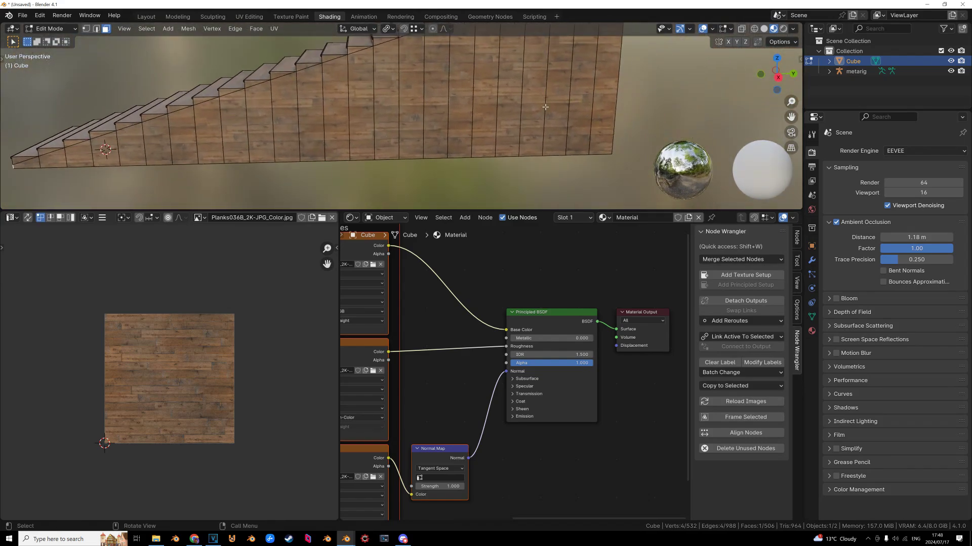
{"action": "left_click", "coordinate": [609, 95], "text": "ctrl"}
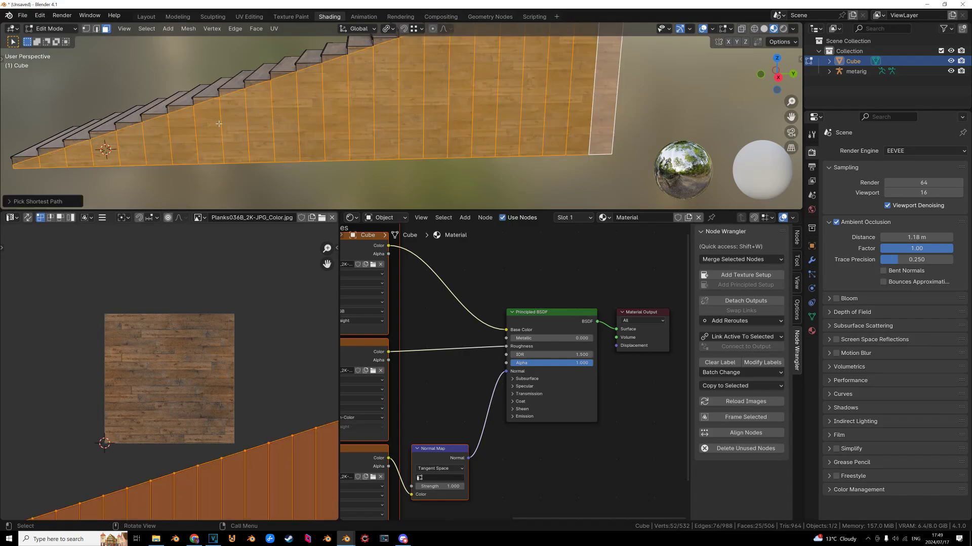
Extend the selection with the staircase's back face and the opposite side wall's faces up to its front end.
{"action": "middle_click_drag", "start_coordinate": [443, 121], "coordinate": [273, 74]}
{"action": "left_click", "coordinate": [445, 111], "text": "shift"}
{"action": "scroll", "coordinate": [273, 73], "scroll_direction": "up", "scroll_amount": 2}
{"action": "left_click", "coordinate": [560, 128], "text": "ctrl"}
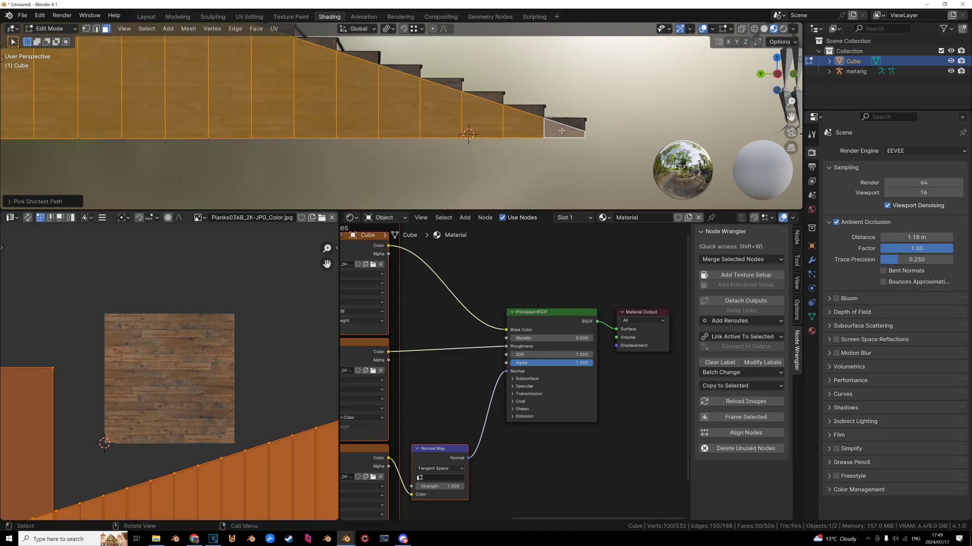
{"action": "middle_click_drag", "start_coordinate": [560, 129], "coordinate": [416, 201]}
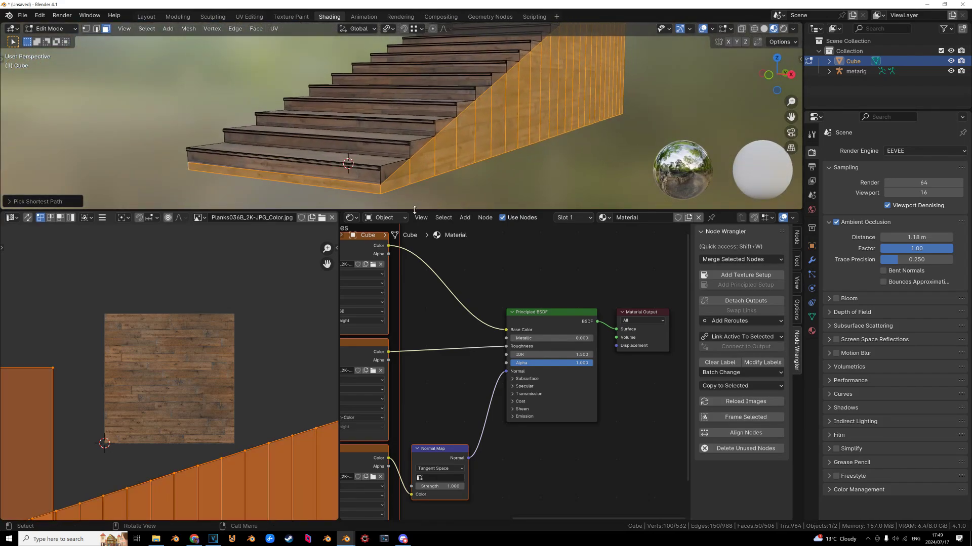
Enlarge the 3D viewport, then extrude the selected outer wall faces in place and fatten them outward by about 0.035 m.
{"action": "left_click_drag", "start_coordinate": [415, 210], "coordinate": [415, 248]}
{"action": "scroll", "coordinate": [454, 191], "scroll_direction": "up", "scroll_amount": 3}
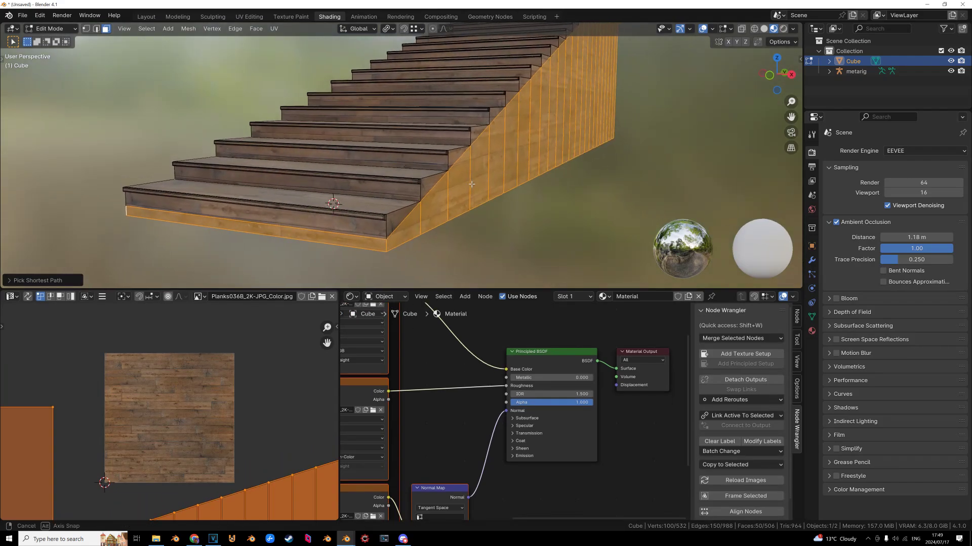
{"action": "middle_click_drag", "start_coordinate": [506, 210], "coordinate": [519, 195], "text": "shift"}
{"action": "key", "text": "e"}
{"action": "right_click", "coordinate": [519, 194]}
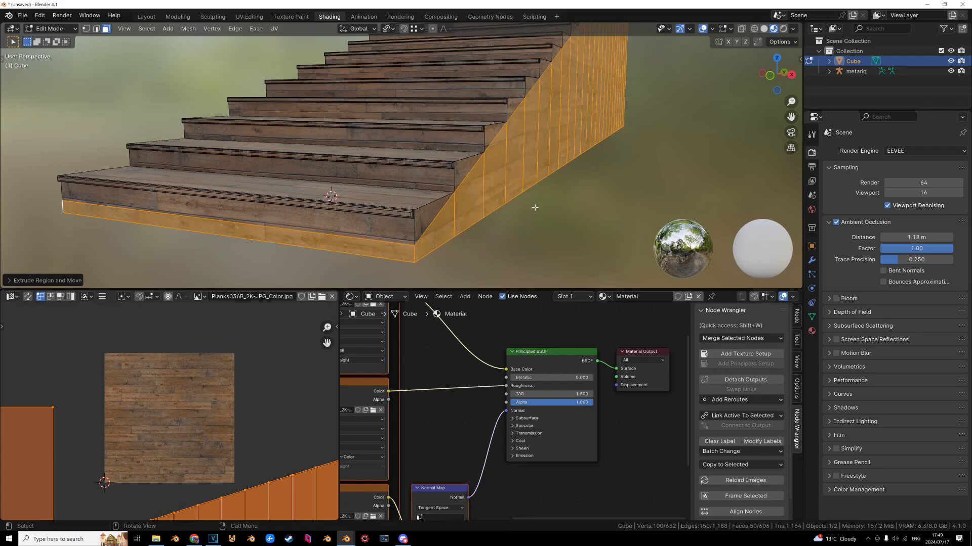
{"action": "key", "text": "alt+s"}
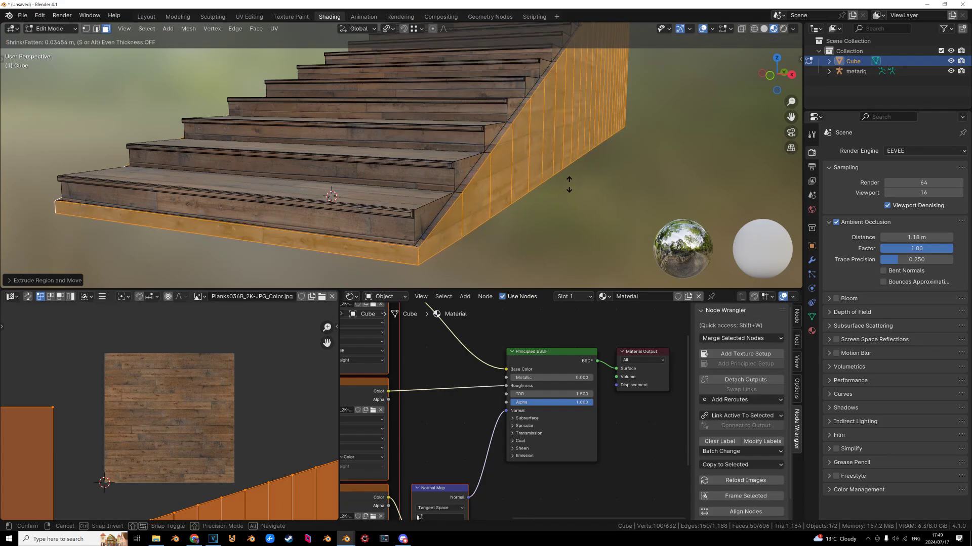
{"action": "left_click", "coordinate": [568, 186]}
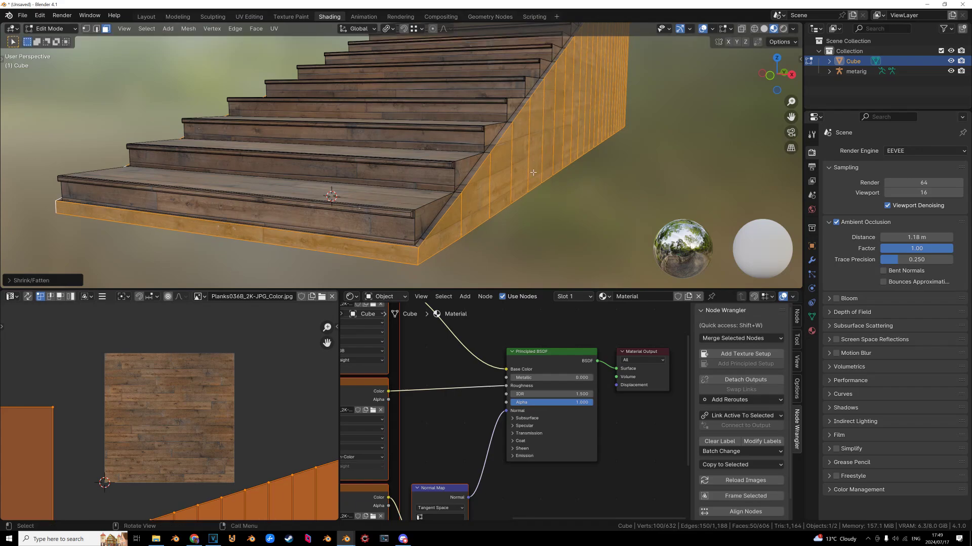
Add the loop of narrow ledge faces along the extruded wall's upper edge to the selection.
{"action": "scroll", "coordinate": [502, 158], "scroll_direction": "down", "scroll_amount": 1}
{"action": "middle_click_drag", "start_coordinate": [503, 157], "coordinate": [468, 170]}
{"action": "scroll", "coordinate": [481, 157], "scroll_direction": "up", "scroll_amount": 4}
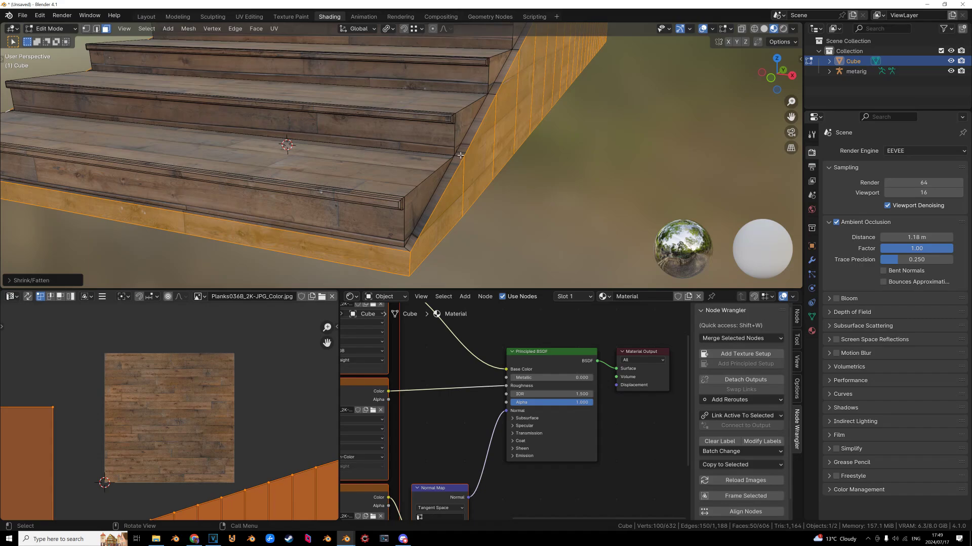
{"action": "key", "text": "shift"}
{"action": "key", "text": "alt"}
{"action": "left_click", "coordinate": [459, 154], "text": "alt+shift"}
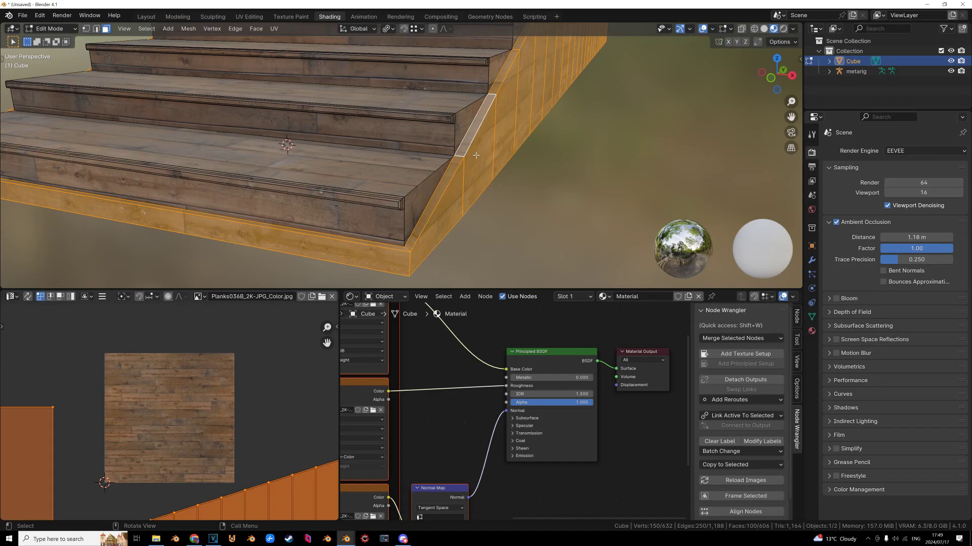
{"action": "key", "text": "ctrl+z"}
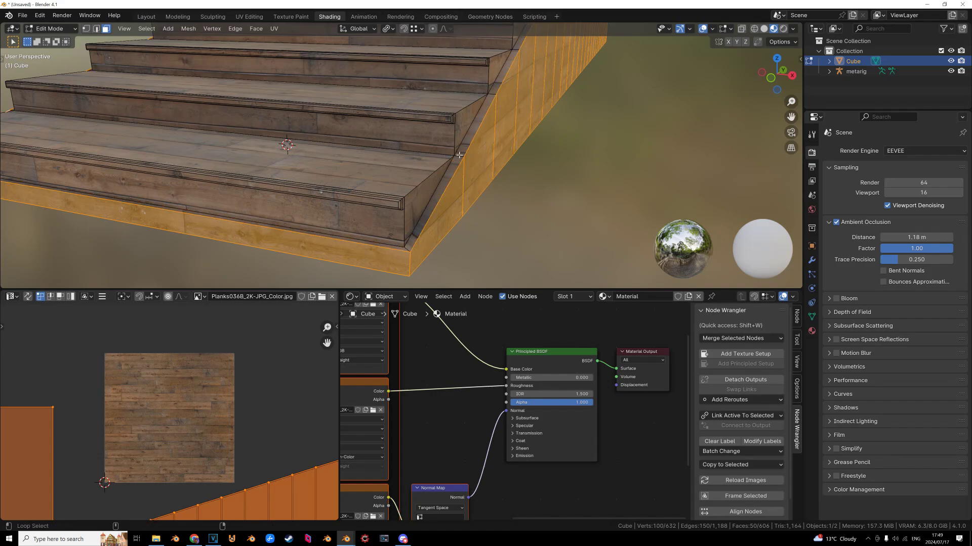
{"action": "left_click", "coordinate": [459, 155], "text": "alt+shift"}
{"action": "scroll", "coordinate": [496, 111], "scroll_direction": "down", "scroll_amount": 6}
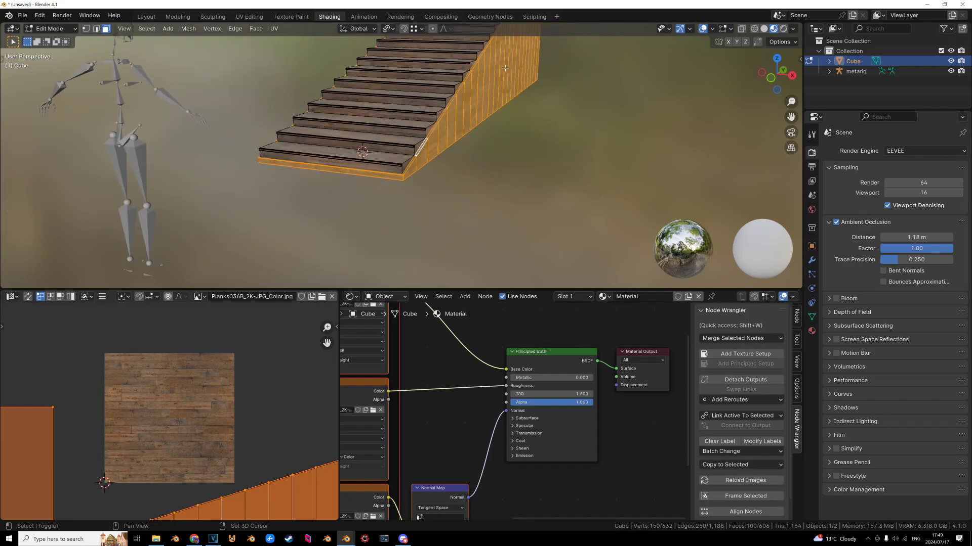
Rename the staircase's existing material as Wood.
{"action": "middle_click_drag", "start_coordinate": [549, 125], "coordinate": [573, 74], "text": "shift"}
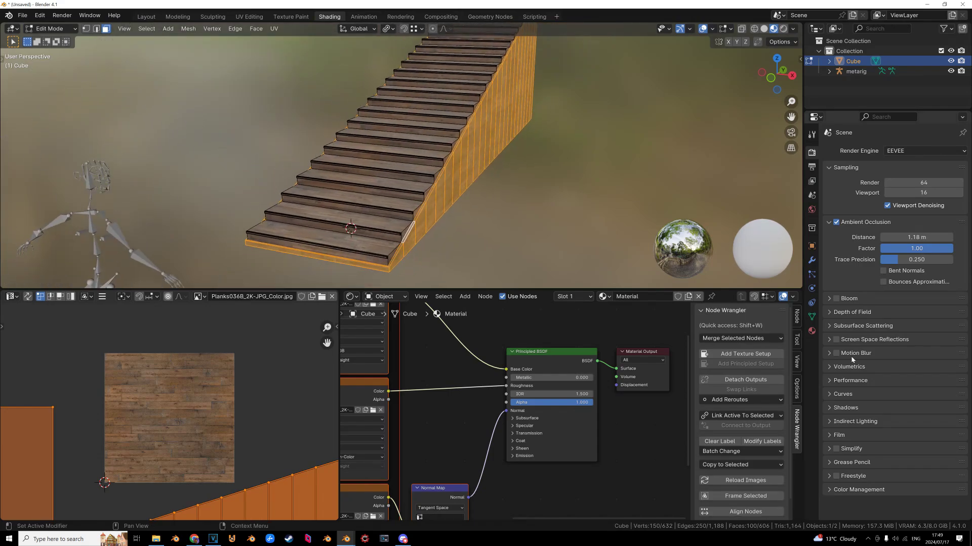
{"action": "left_click", "coordinate": [811, 331]}
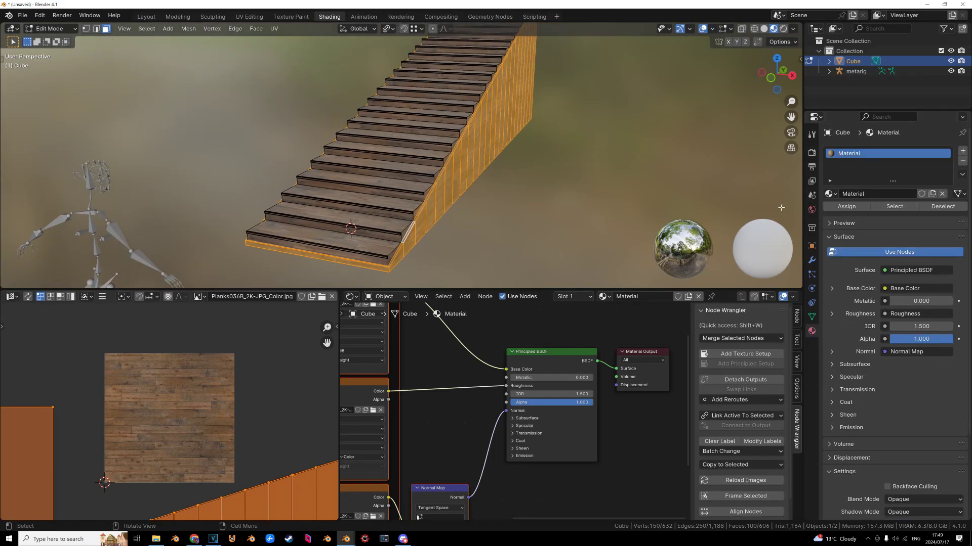
{"action": "left_click", "coordinate": [641, 296]}
{"action": "type", "text": "Wood"}
{"action": "key", "text": "Return"}
Add a second material slot with a new material named Concrete.
{"action": "left_click", "coordinate": [962, 151]}
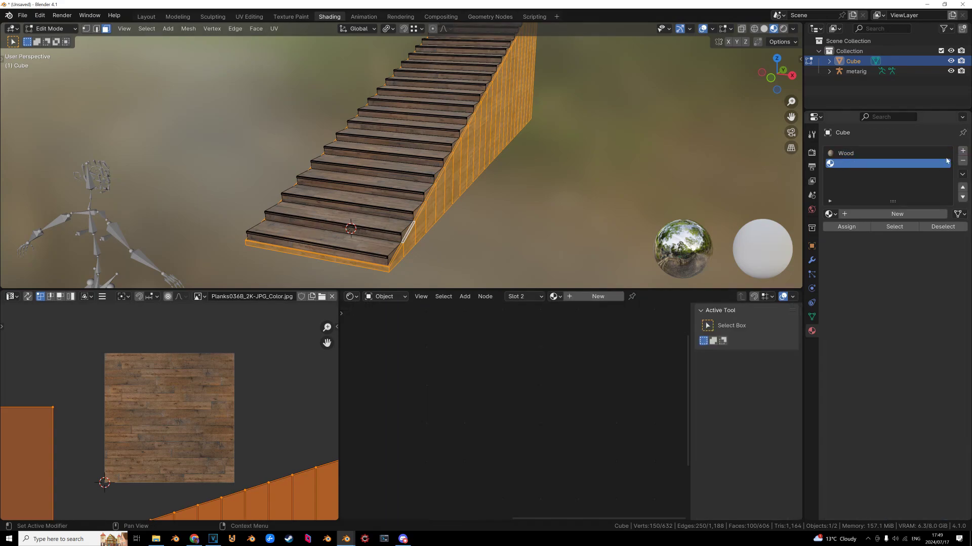
{"action": "left_click", "coordinate": [881, 213]}
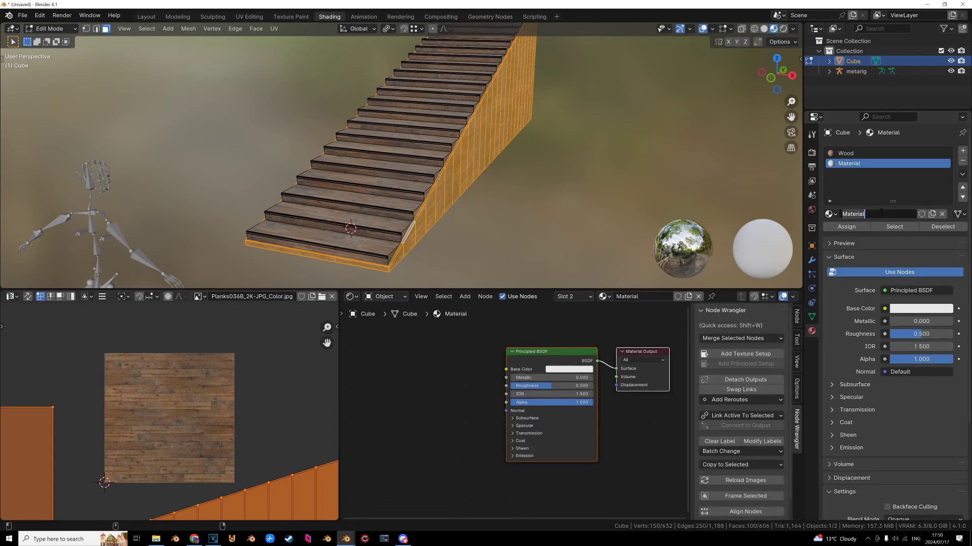
{"action": "type", "text": "Concrete"}
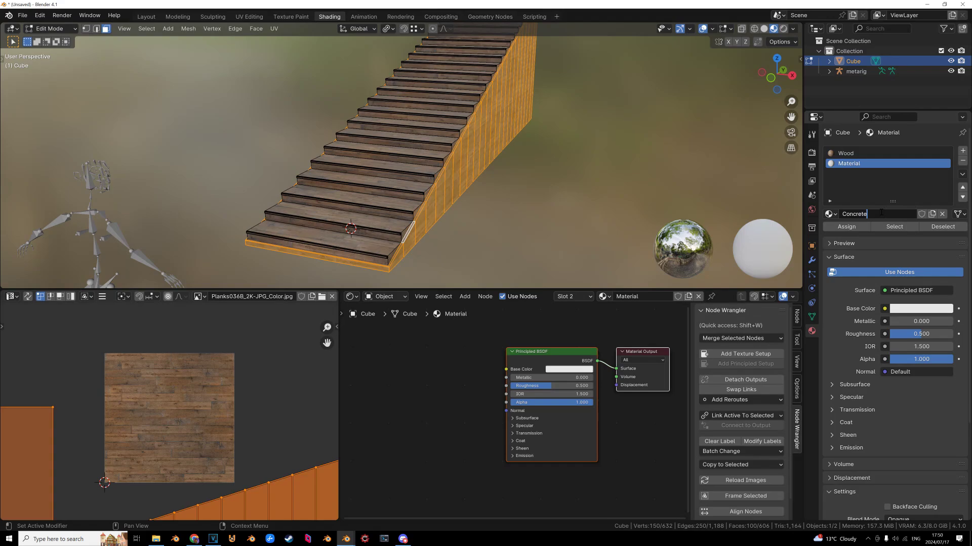
{"action": "key", "text": "Return"}
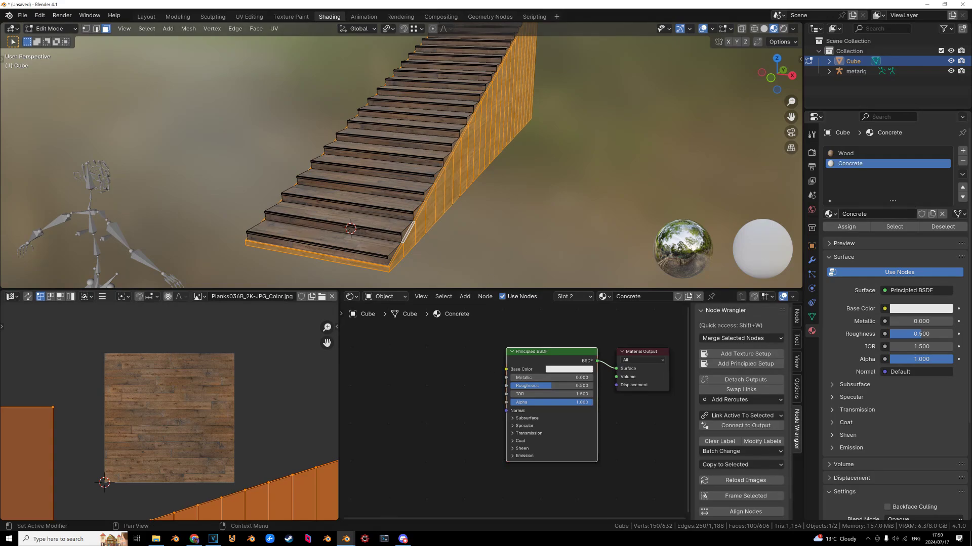
Build the Concrete material with Principled Texture Setup from the Color, Roughness and NormalGL maps in the Concrete017_2K-JPG folder.
{"action": "key", "text": "alt+Tab"}
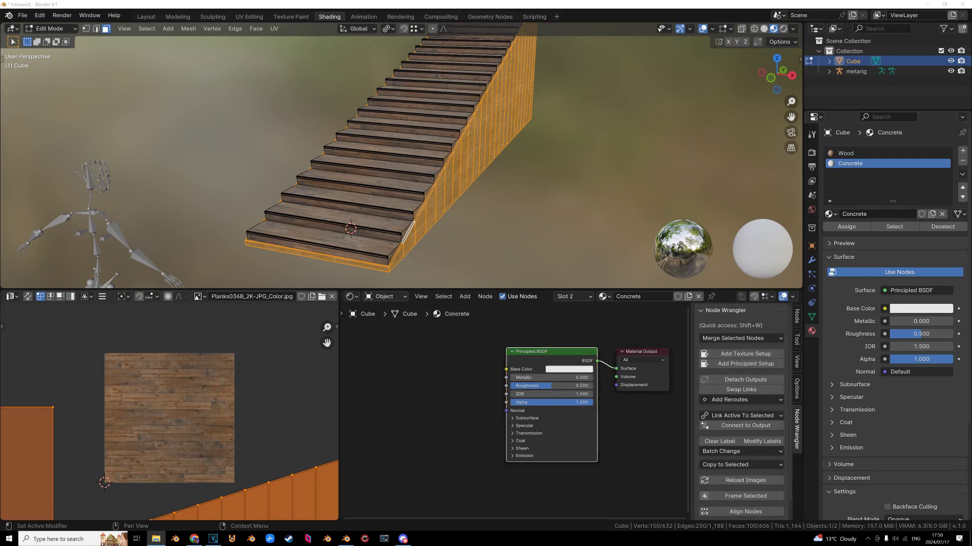
{"action": "left_click", "coordinate": [745, 364]}
{"action": "key", "text": "alt+Tab"}
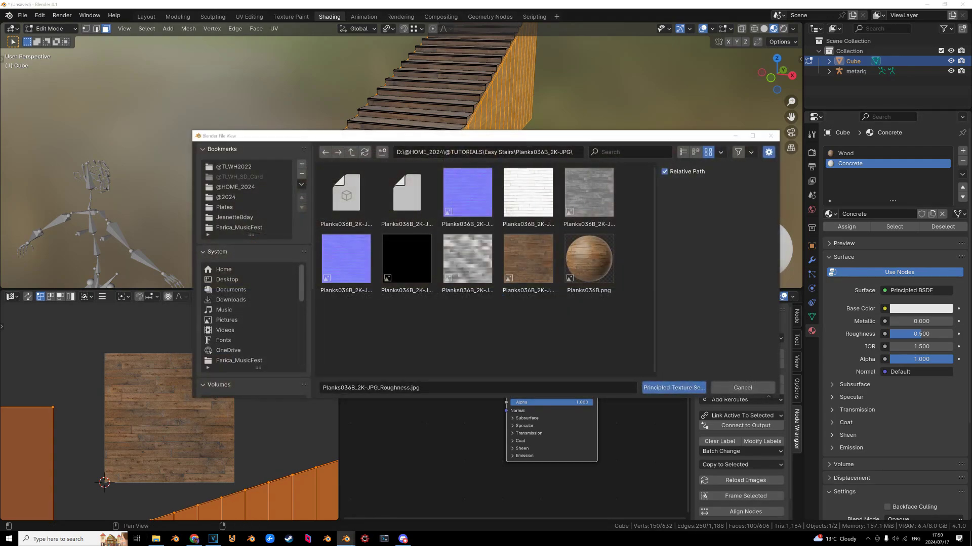
{"action": "left_click_drag", "start_coordinate": [545, 328], "coordinate": [545, 327]}
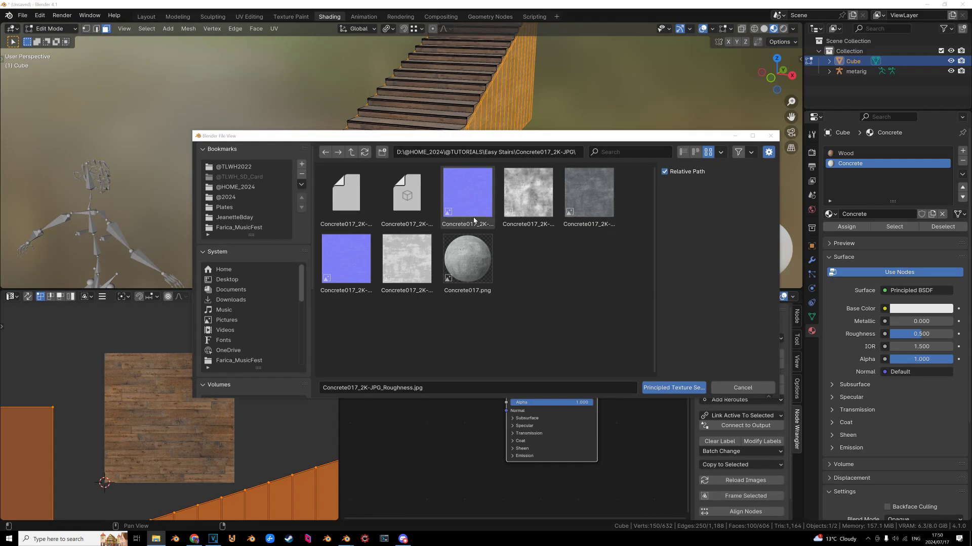
{"action": "left_click", "coordinate": [590, 202]}
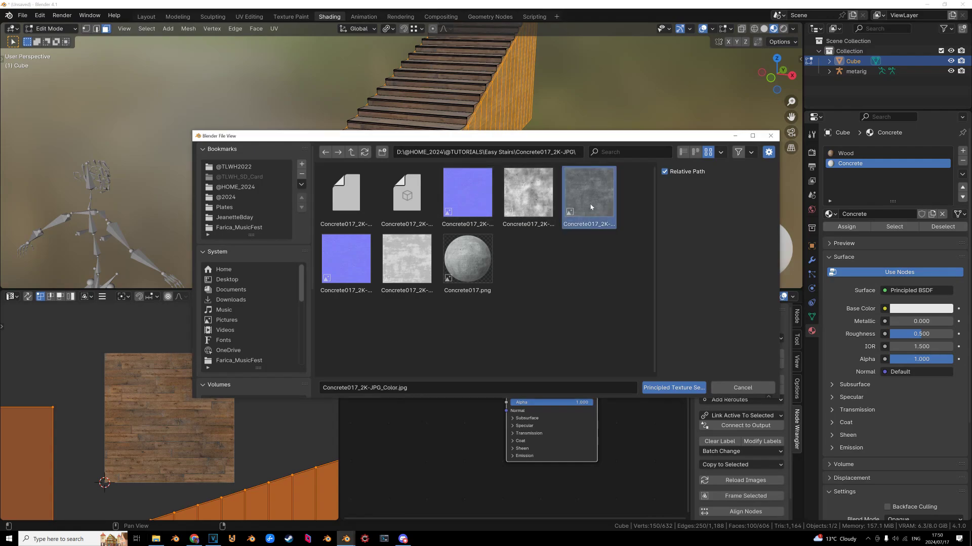
{"action": "left_click", "coordinate": [428, 259], "text": "ctrl"}
{"action": "left_click", "coordinate": [362, 266], "text": "ctrl"}
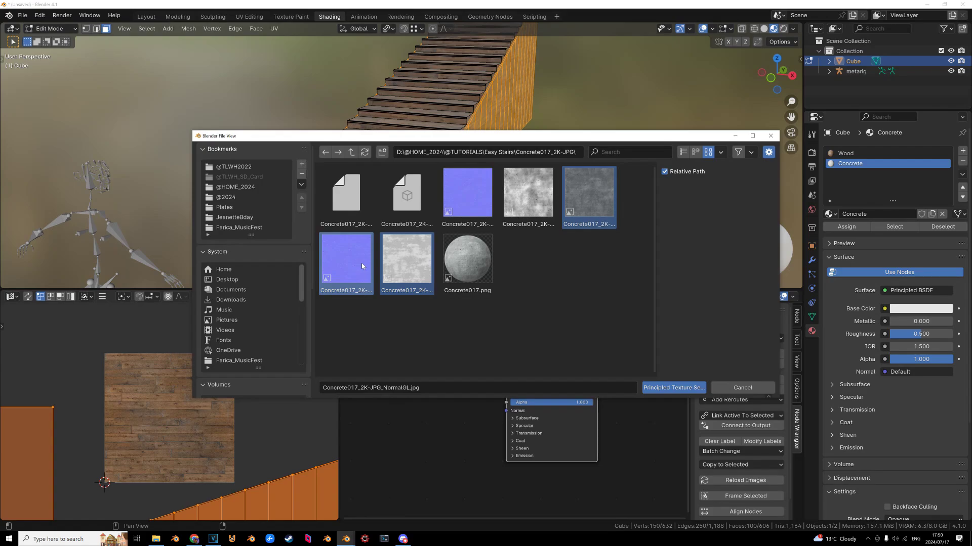
{"action": "left_click", "coordinate": [667, 388]}
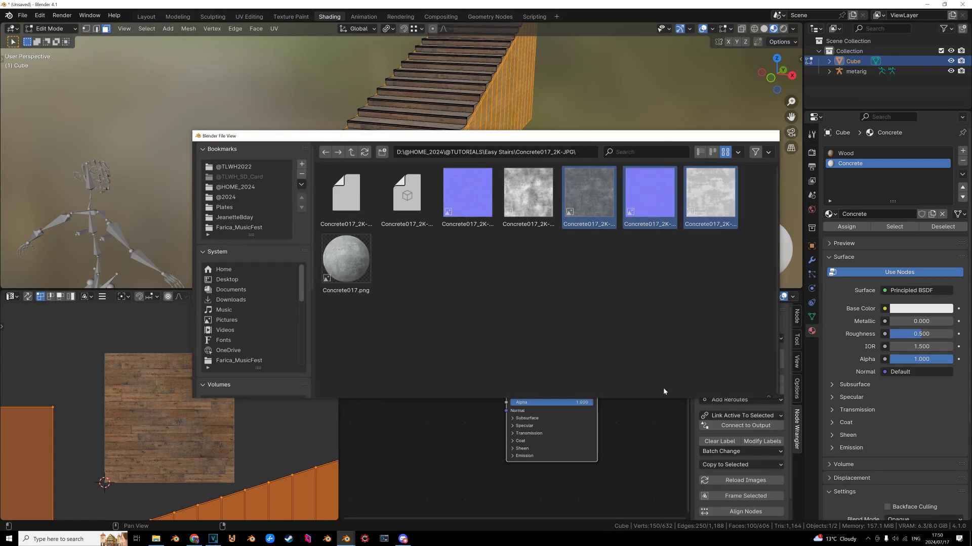
Enlarge the 3D viewport and assign the Concrete material to the selected outer wall faces.
{"action": "middle_click_drag", "start_coordinate": [482, 187], "coordinate": [415, 178]}
{"action": "scroll", "coordinate": [415, 177], "scroll_direction": "up", "scroll_amount": 3}
{"action": "middle_click_drag", "start_coordinate": [551, 187], "coordinate": [519, 209]}
{"action": "left_click_drag", "start_coordinate": [453, 290], "coordinate": [453, 342]}
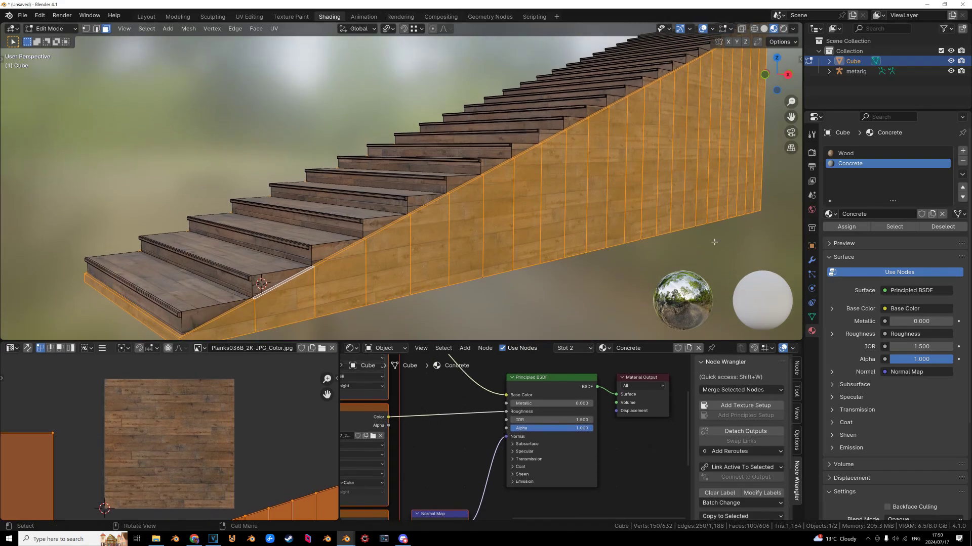
{"action": "left_click", "coordinate": [853, 227]}
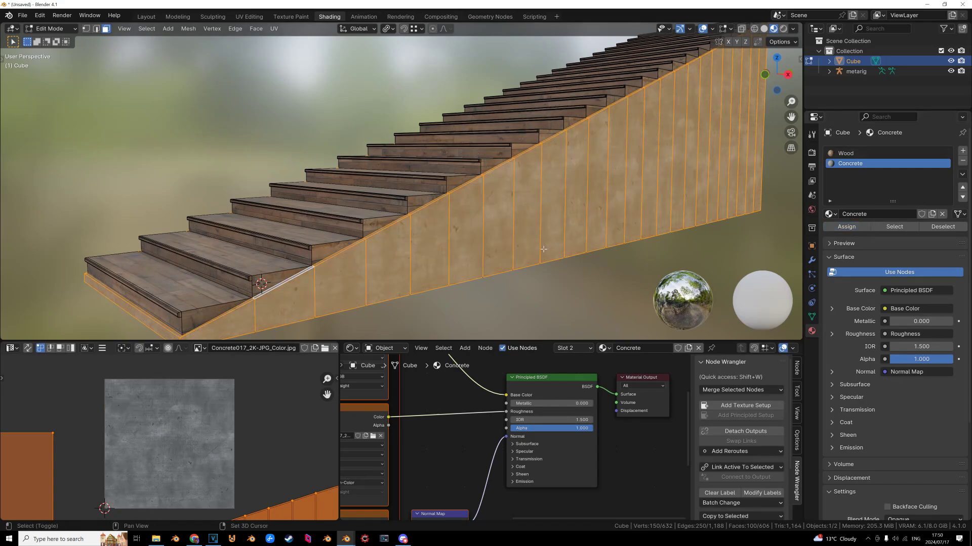
{"action": "middle_click_drag", "start_coordinate": [455, 248], "coordinate": [470, 227]}
{"action": "scroll", "coordinate": [229, 448], "scroll_direction": "down", "scroll_amount": 3}
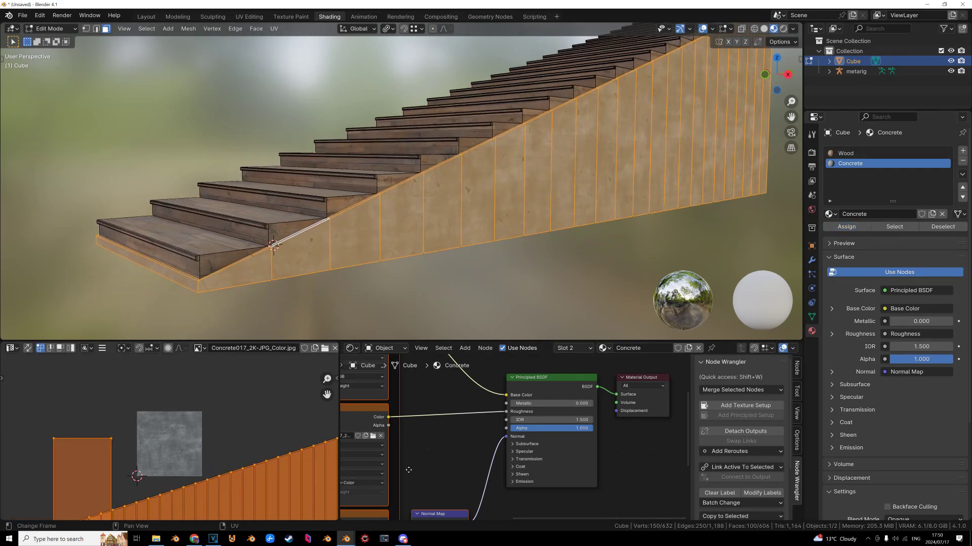
Quit Discord running in the background.
{"action": "left_click", "coordinate": [866, 540]}
{"action": "right_click", "coordinate": [853, 524]}
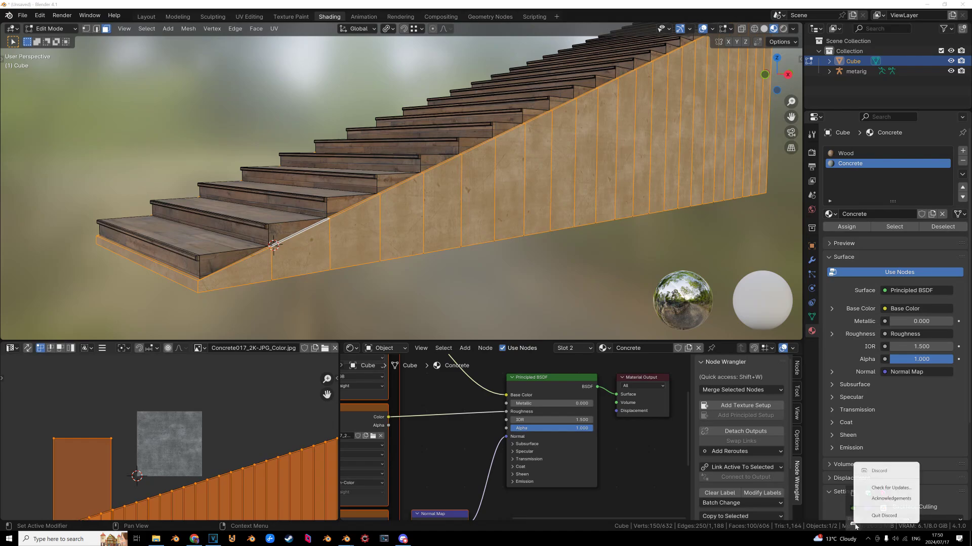
{"action": "left_click", "coordinate": [870, 519]}
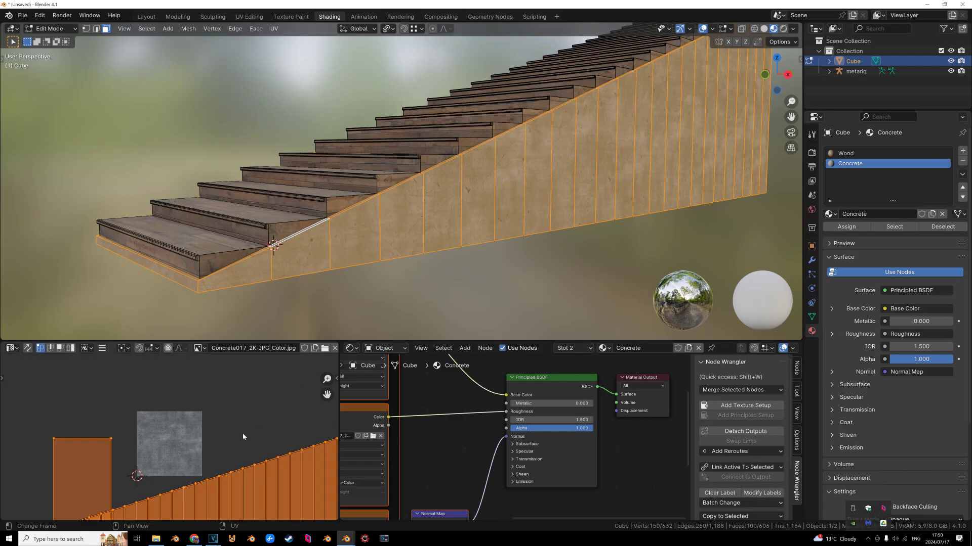
Scale up the UVs of the selected wall faces so the concrete texture repeats more densely, and check it on the model.
{"action": "scroll", "coordinate": [238, 450], "scroll_direction": "down", "scroll_amount": 5}
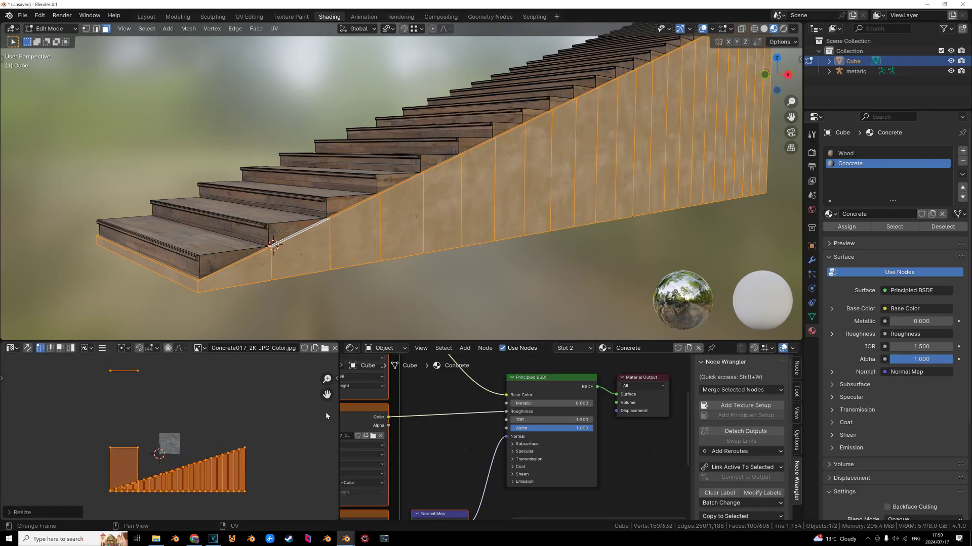
{"action": "key", "text": "Tab"}
{"action": "middle_click_drag", "start_coordinate": [512, 235], "coordinate": [529, 175]}
{"action": "scroll", "coordinate": [469, 147], "scroll_direction": "up", "scroll_amount": 5}
{"action": "key", "text": "Tab"}
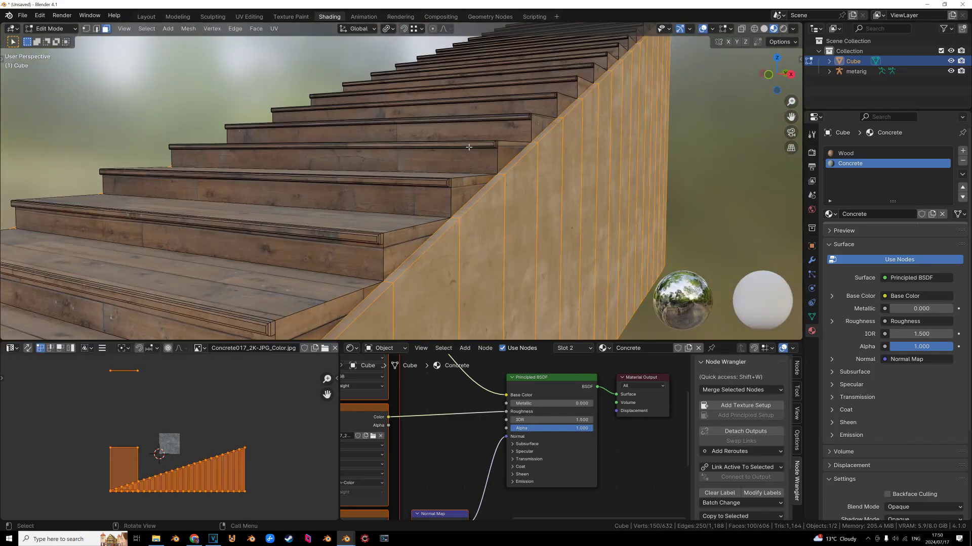
Try to add a lengthwise loop cut across the concrete side wall, slid toward its sloped upper edge.
{"action": "middle_click_drag", "start_coordinate": [446, 177], "coordinate": [424, 199]}
{"action": "left_click", "coordinate": [402, 228]}
{"action": "scroll", "coordinate": [402, 228], "scroll_direction": "down", "scroll_amount": 8}
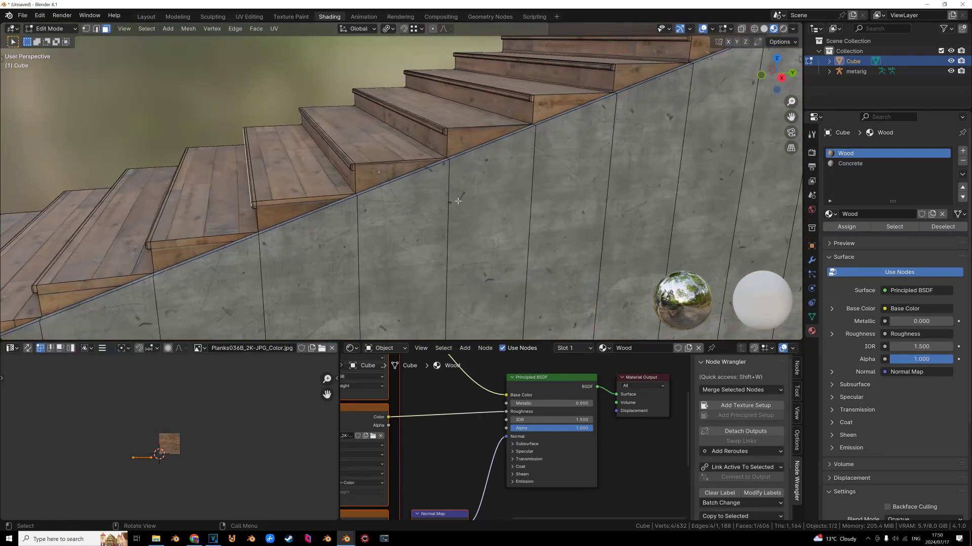
{"action": "middle_click_drag", "start_coordinate": [496, 197], "coordinate": [513, 186]}
{"action": "scroll", "coordinate": [513, 185], "scroll_direction": "down", "scroll_amount": 3}
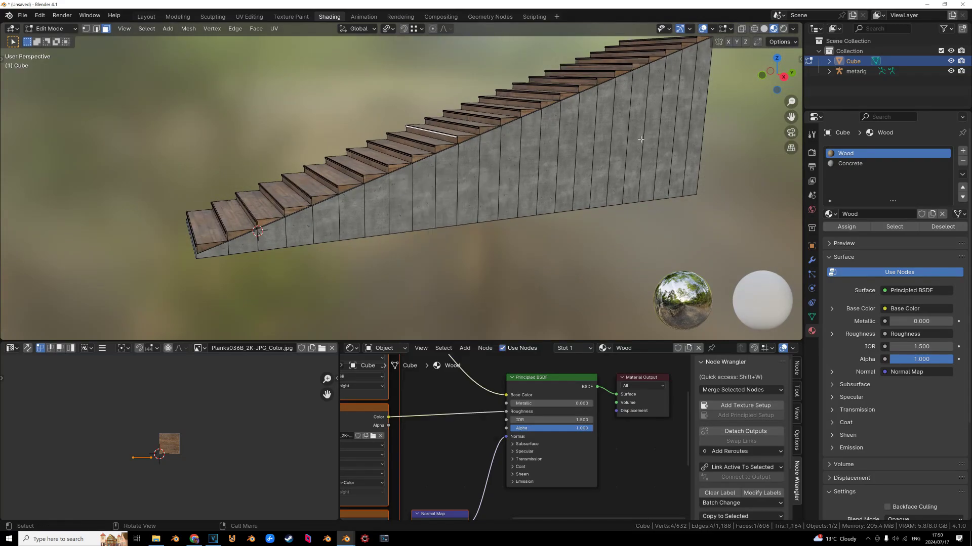
{"action": "key", "text": "ctrl+r"}
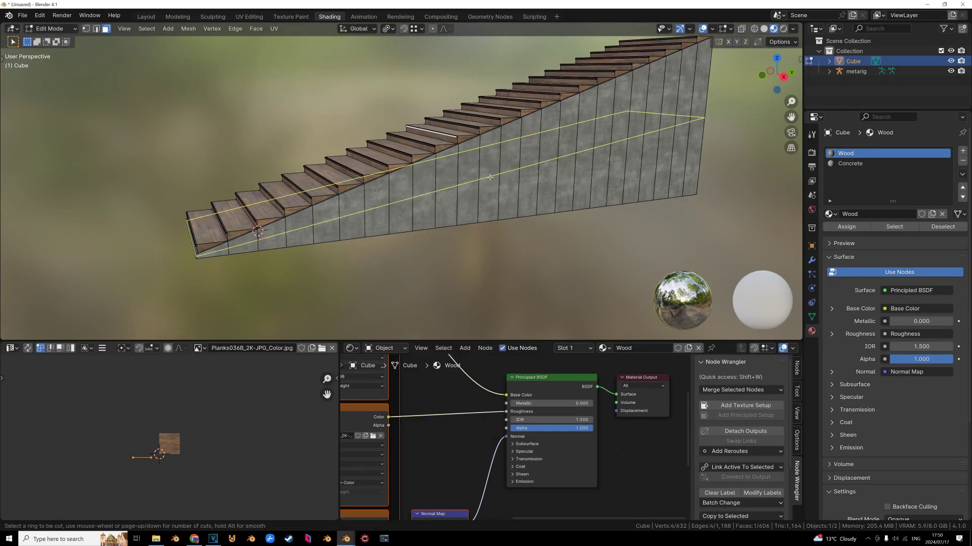
{"action": "left_click", "coordinate": [562, 161]}
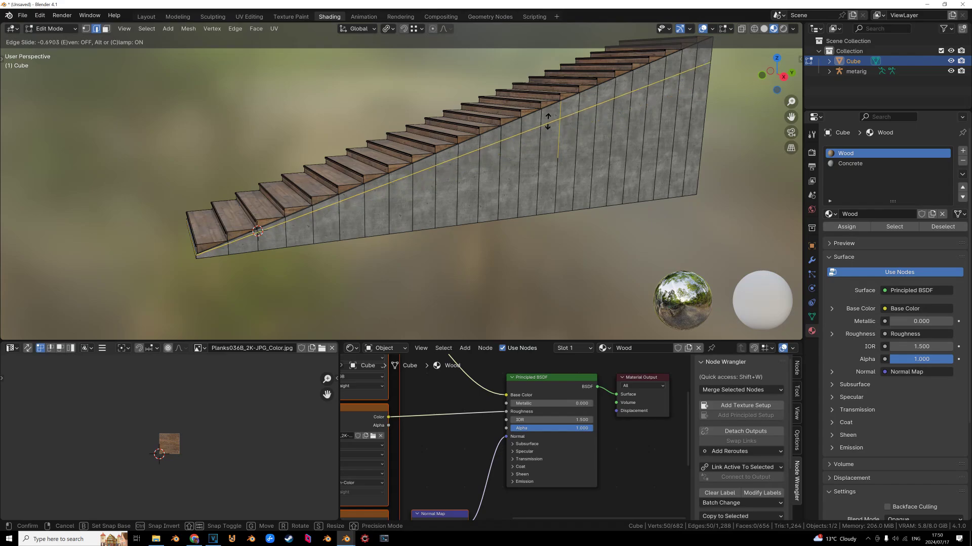
{"action": "left_click", "coordinate": [540, 149]}
{"action": "key", "text": "ctrl+z"}
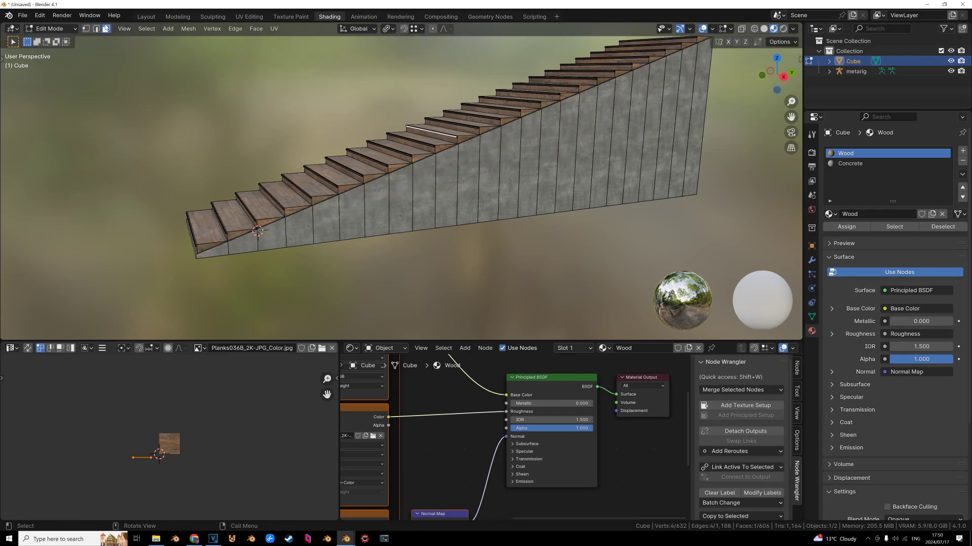
Select the concrete side wall's faces from the lowest to the tallest and inset each one individually by a narrow margin.
{"action": "left_click", "coordinate": [245, 245]}
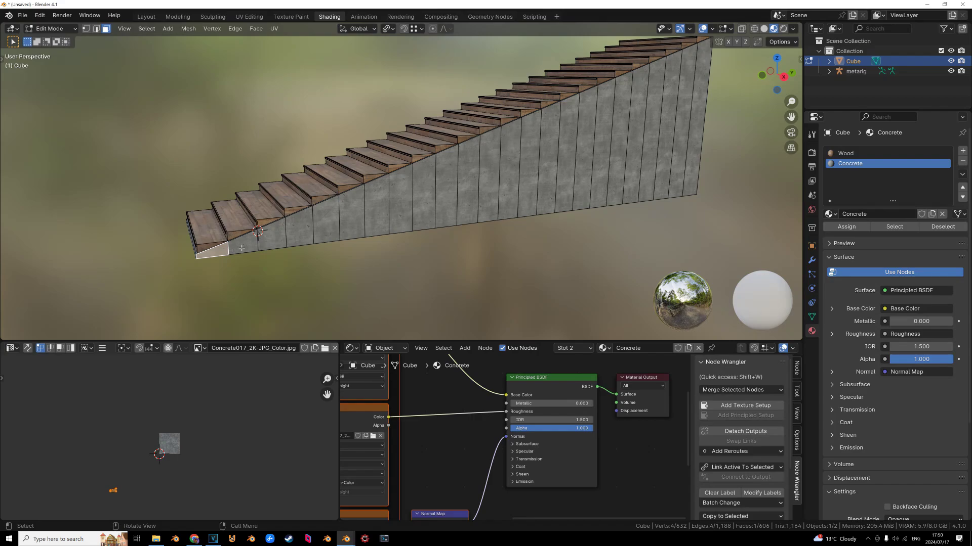
{"action": "middle_click_drag", "start_coordinate": [253, 248], "coordinate": [461, 166]}
{"action": "left_click", "coordinate": [636, 149], "text": "ctrl"}
{"action": "scroll", "coordinate": [461, 166], "scroll_direction": "up", "scroll_amount": 2}
{"action": "key", "text": "i"}
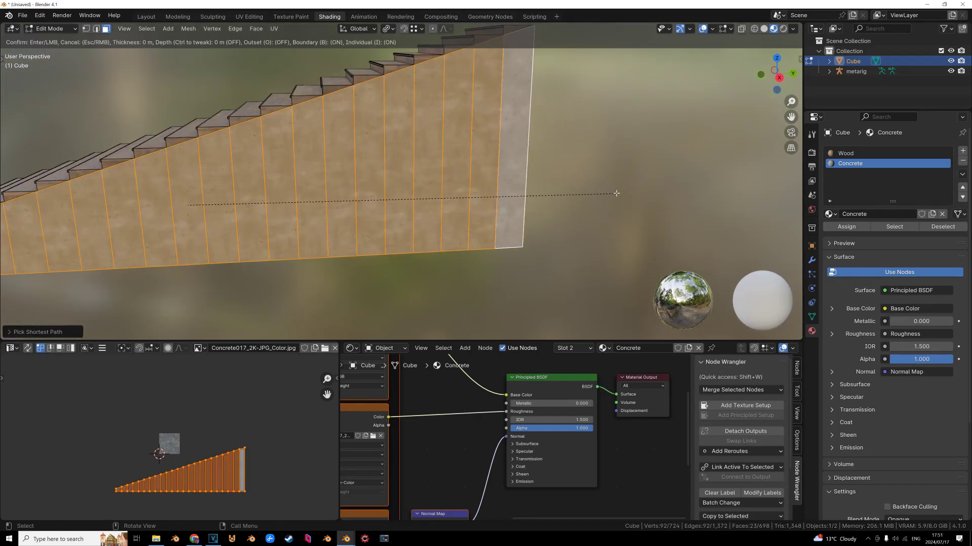
{"action": "key", "text": "i"}
{"action": "left_click", "coordinate": [613, 192]}
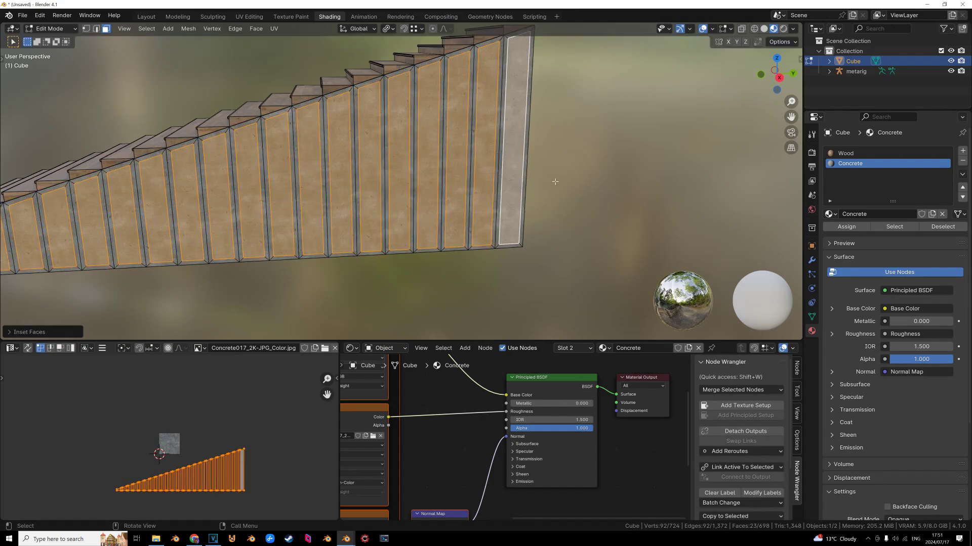
Extrude the inset wall panels and bevel their edges by about 0.014 m with two segments.
{"action": "mouse_move", "coordinate": [614, 192]}
{"action": "middle_mouse_down"}
{"action": "mouse_move", "coordinate": [602, 193]}
{"action": "mouse_move", "coordinate": [608, 181]}
{"action": "middle_mouse_up"}
{"action": "key", "text": "e"}
{"action": "left_click", "coordinate": [605, 188]}
{"action": "key", "text": "ctrl+b"}
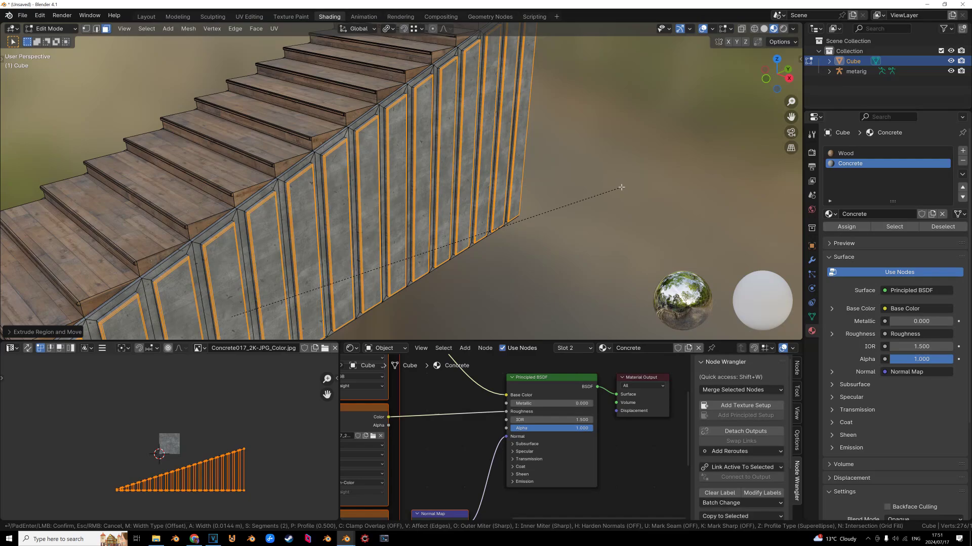
{"action": "left_click", "coordinate": [575, 185]}
{"action": "key", "text": "Tab"}
Draw a freehand annotation line from the staircase's tall side wall down past its base and diagonally outward.
{"action": "scroll", "coordinate": [575, 185], "scroll_direction": "down", "scroll_amount": 6}
{"action": "middle_click_drag", "start_coordinate": [427, 162], "coordinate": [368, 211]}
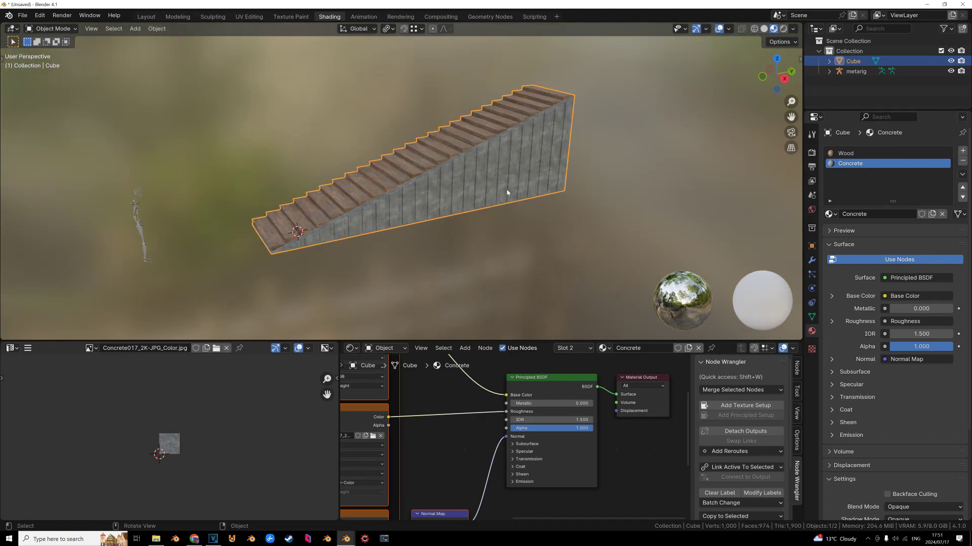
{"action": "left_click_drag", "start_coordinate": [529, 242], "coordinate": [656, 125]}
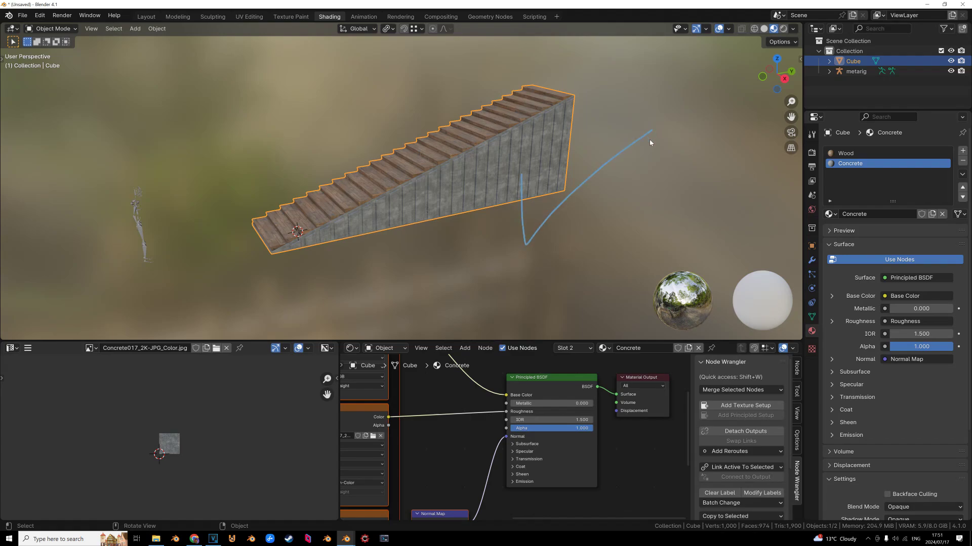